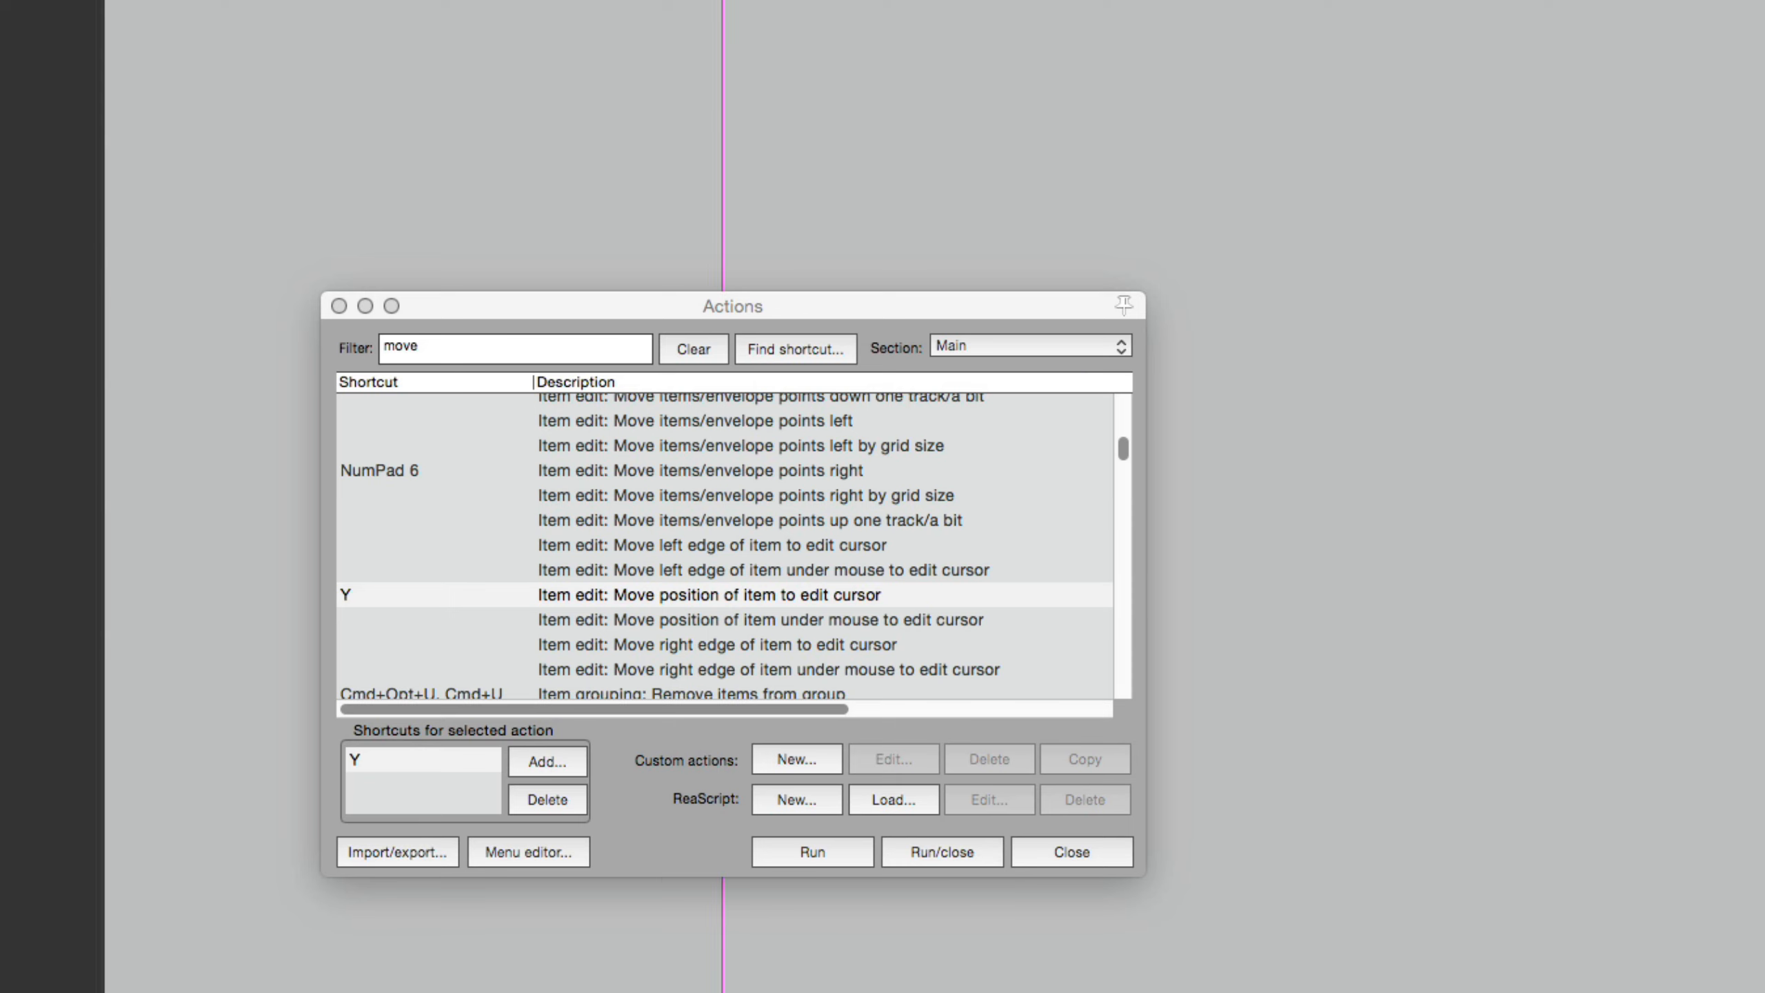
Place the edit cursor at 13.1.65 and move the untitled MIDI item's start to it.
{"action": "left_click", "coordinate": [663, 140]}
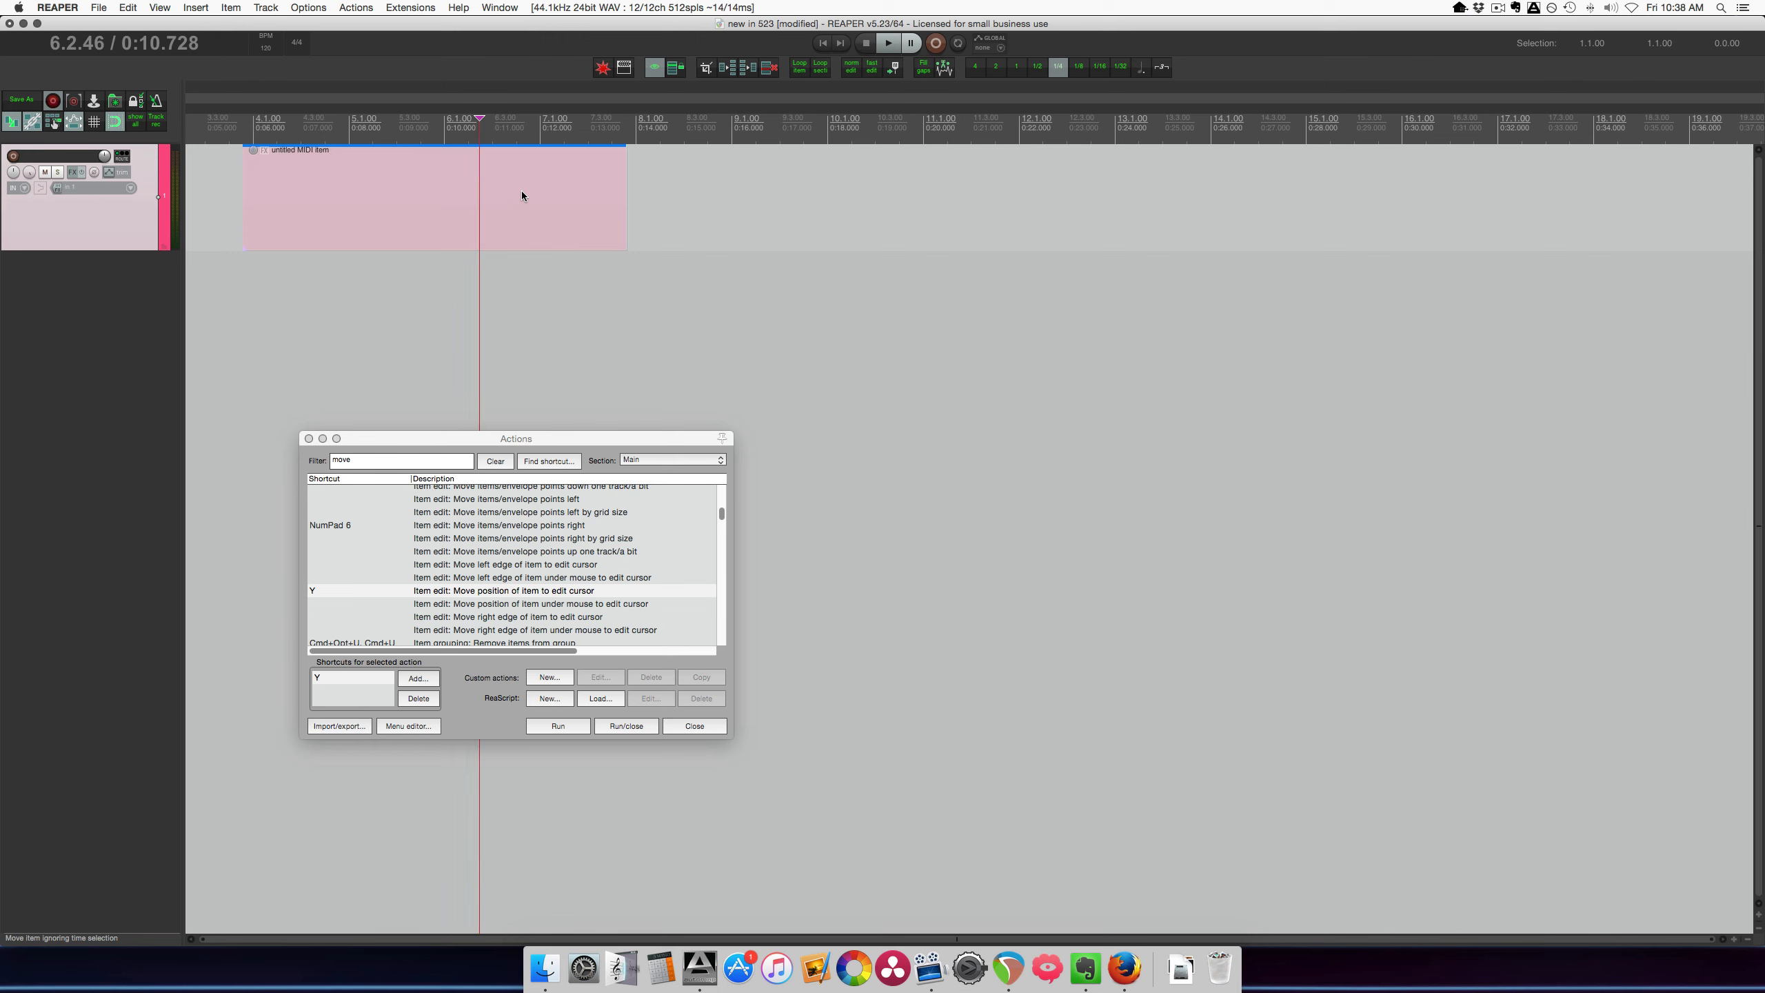
{"action": "left_click", "coordinate": [1107, 138]}
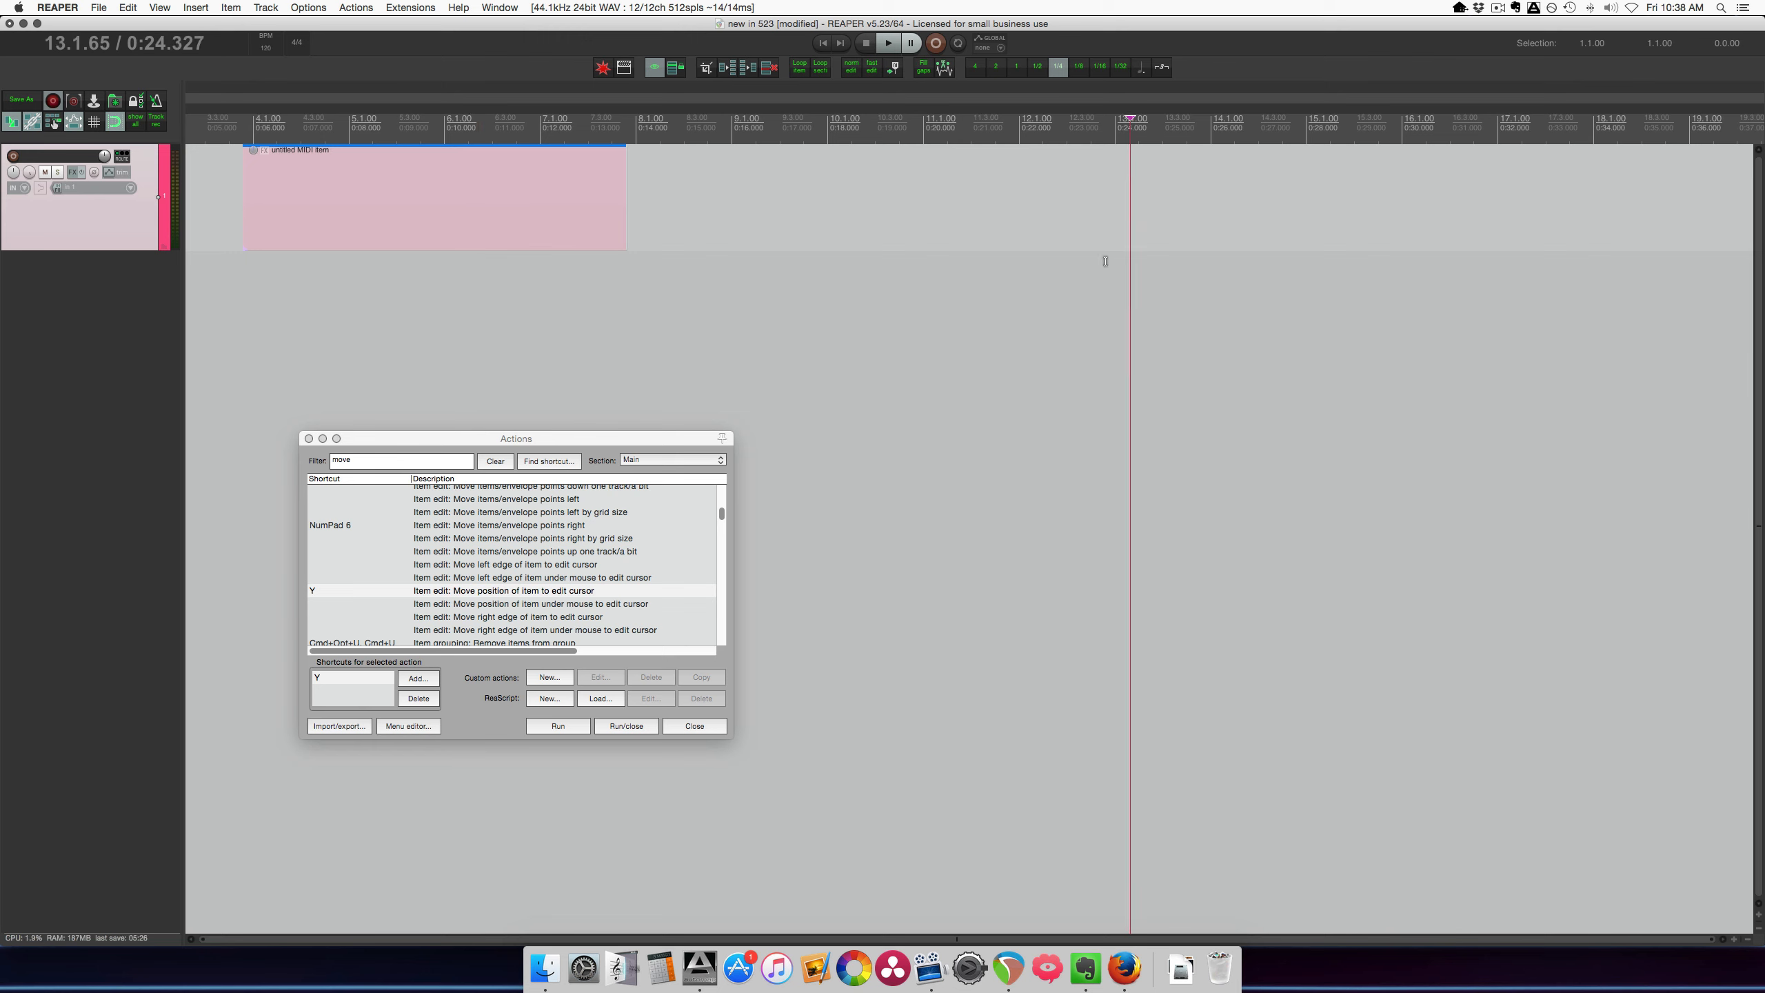
{"action": "key", "text": "y"}
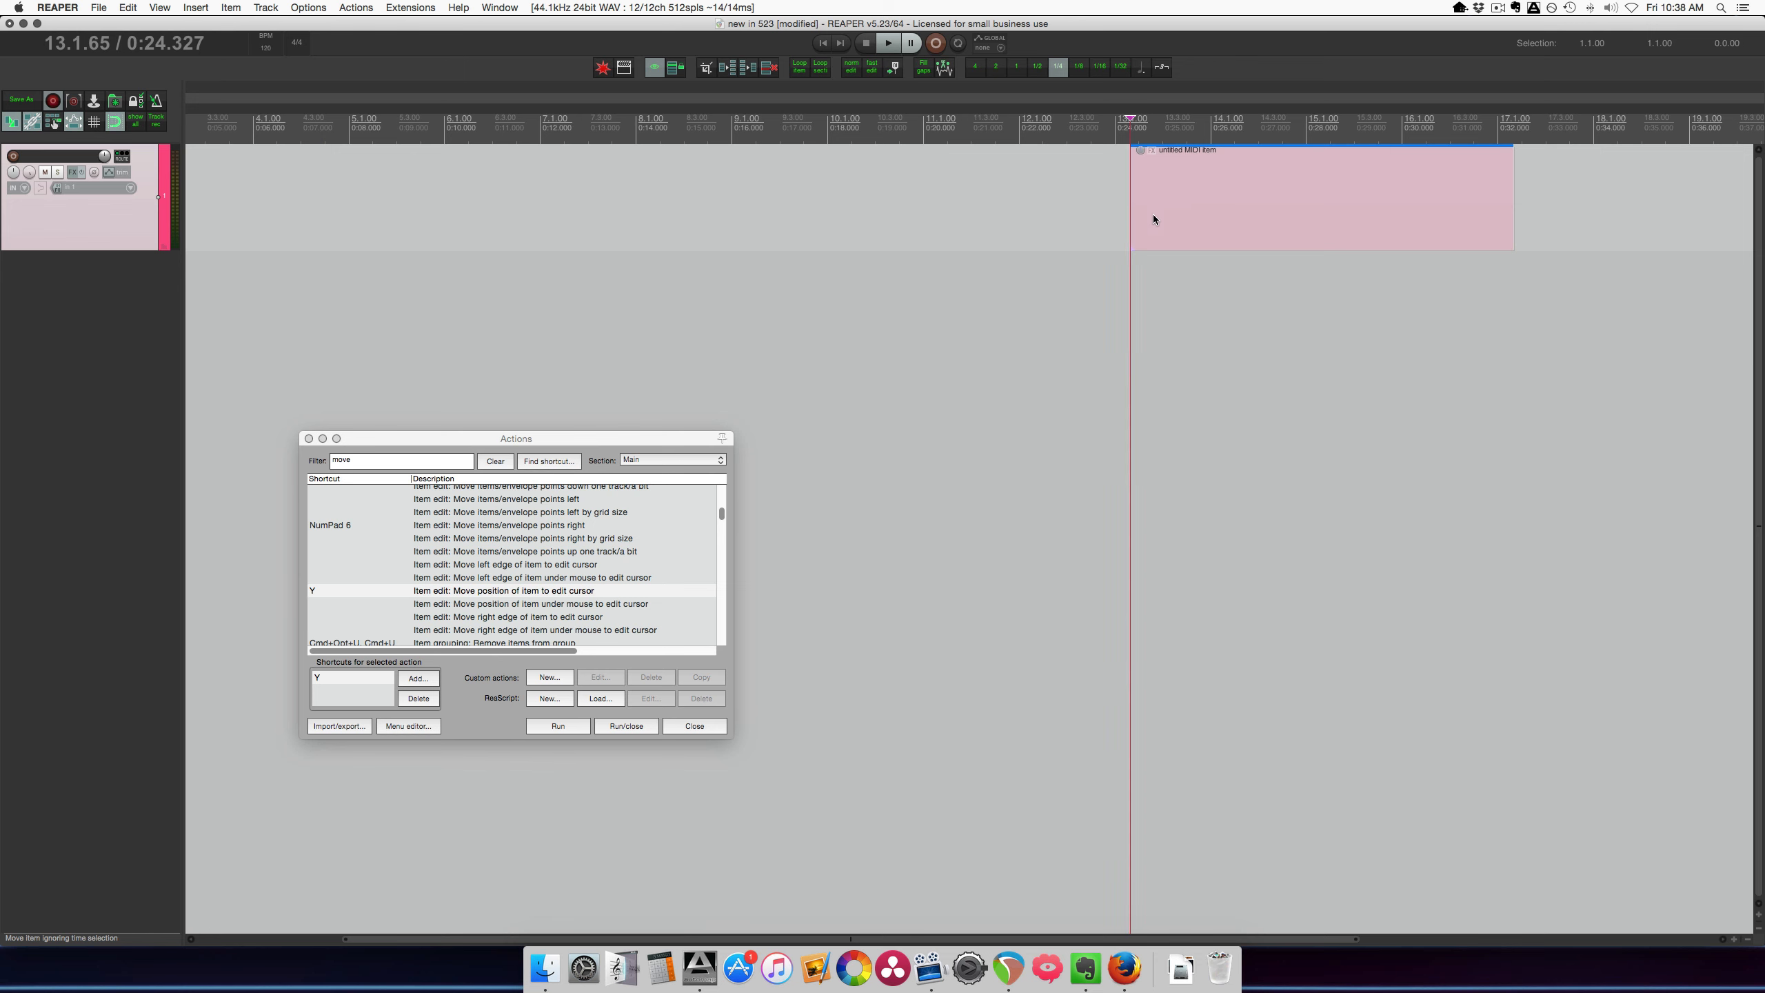
Set the MIDI item's snap offset by hand within bar 14 and move it to the edit cursor just before bar 15.
{"action": "left_click", "coordinate": [1140, 255]}
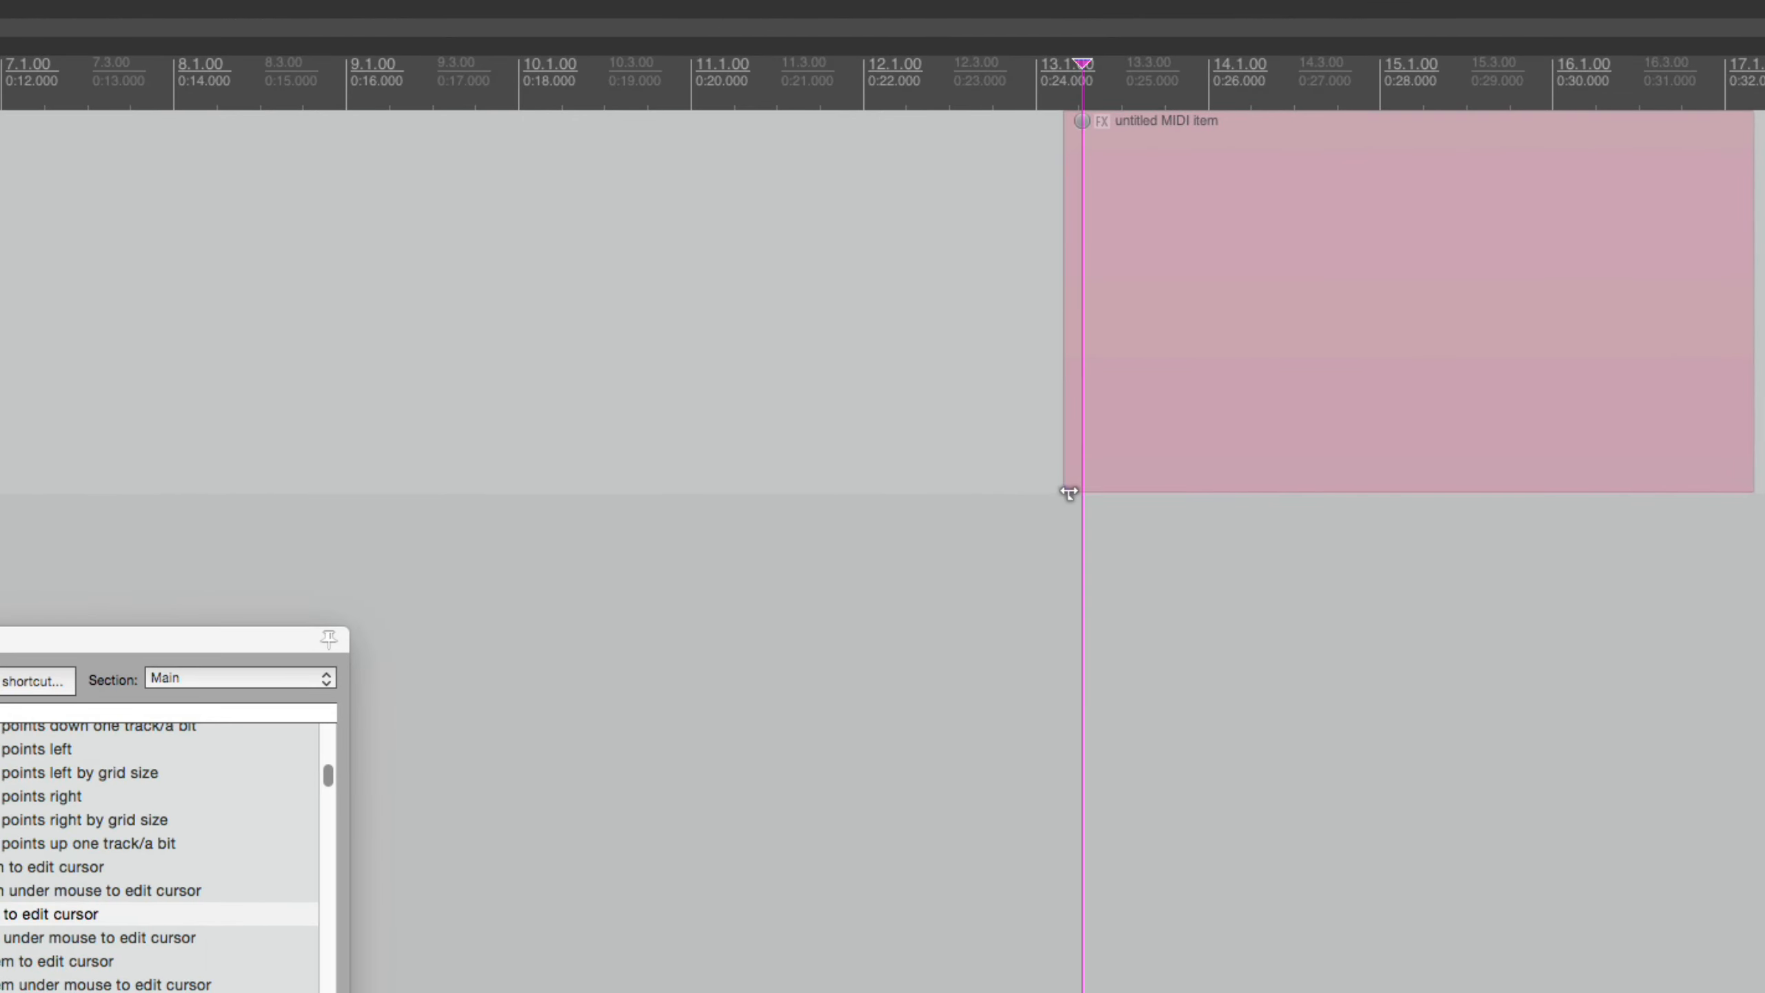
{"action": "left_click_drag", "start_coordinate": [1069, 493], "coordinate": [1279, 490]}
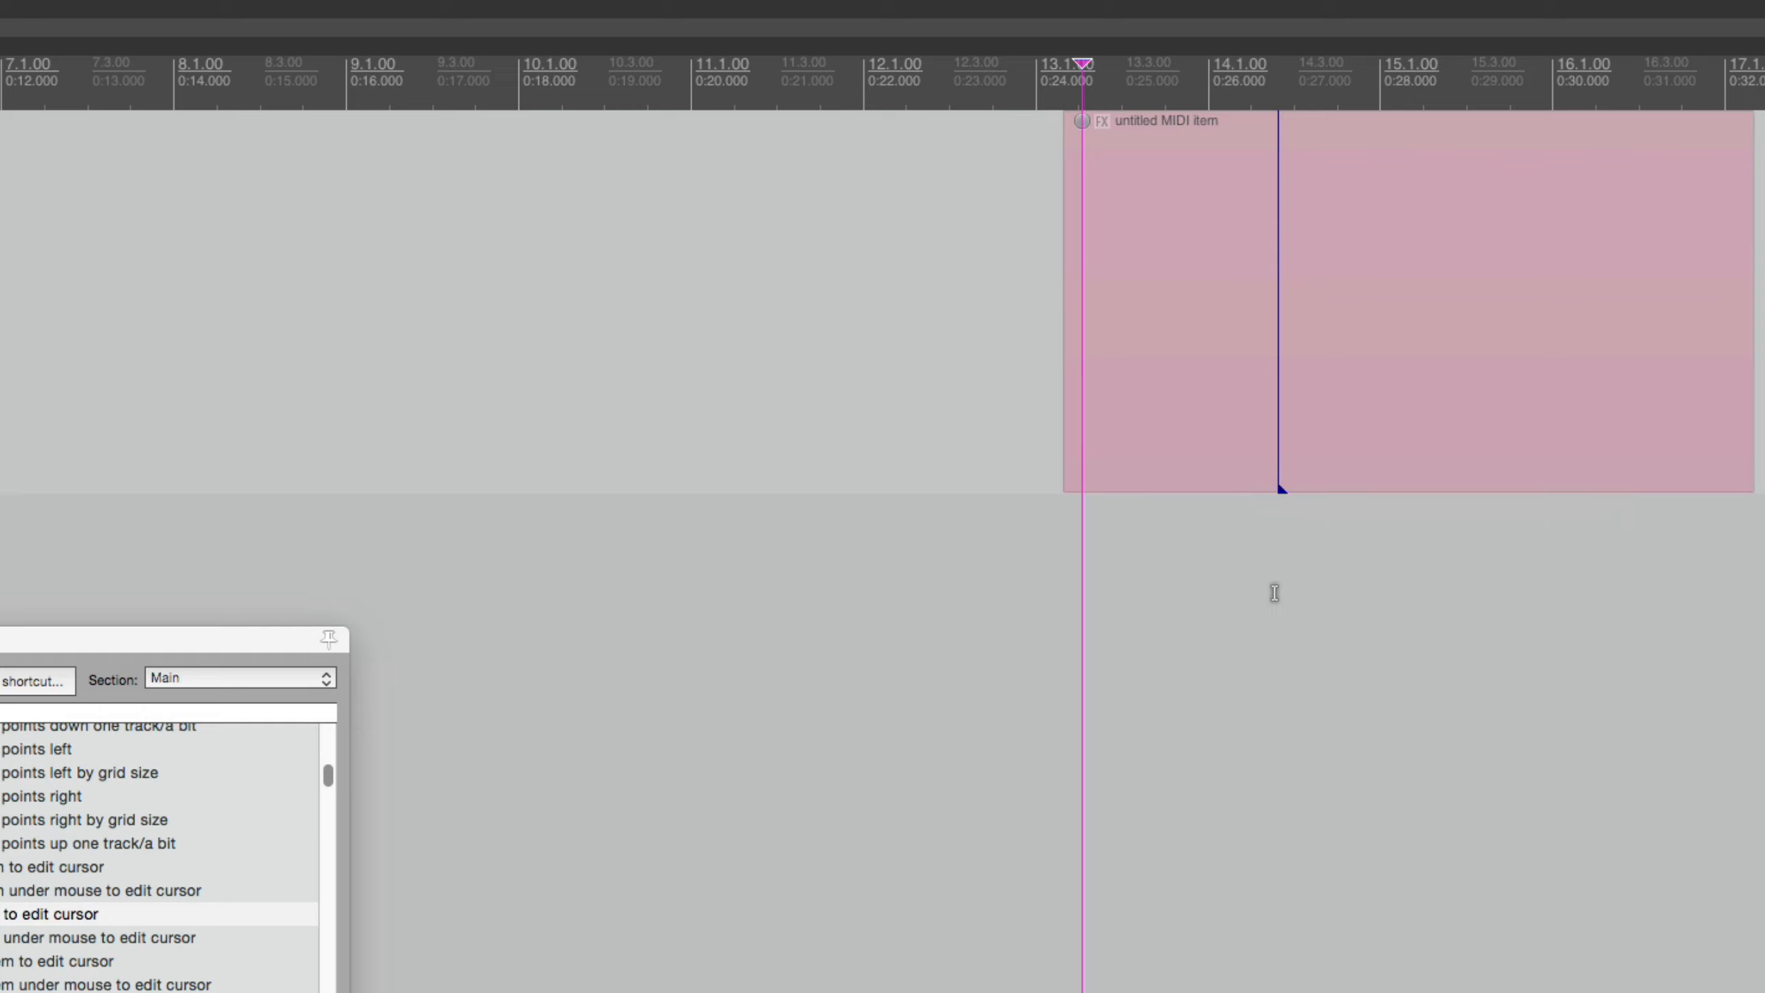
{"action": "left_click", "coordinate": [1390, 476]}
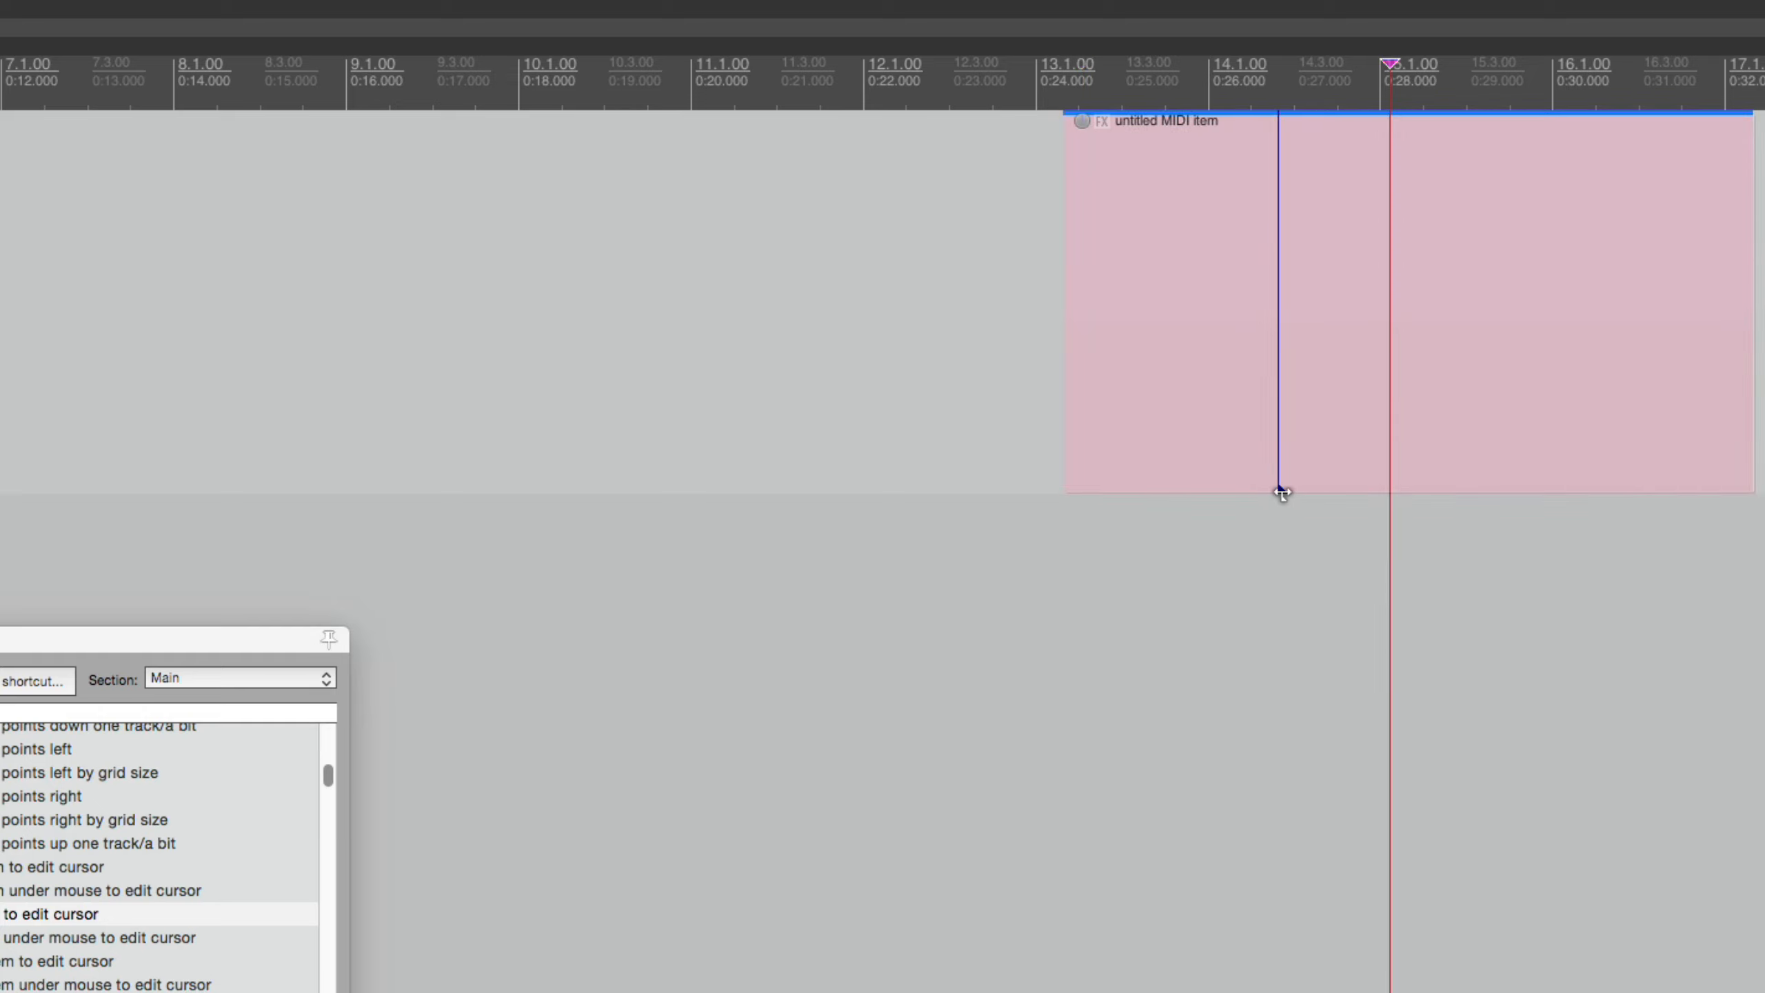
{"action": "mouse_move", "coordinate": [1282, 492]}
{"action": "left_mouse_down"}
{"action": "mouse_move", "coordinate": [1068, 493]}
{"action": "mouse_move", "coordinate": [1278, 491]}
{"action": "left_mouse_up"}
{"action": "left_click", "coordinate": [1333, 451]}
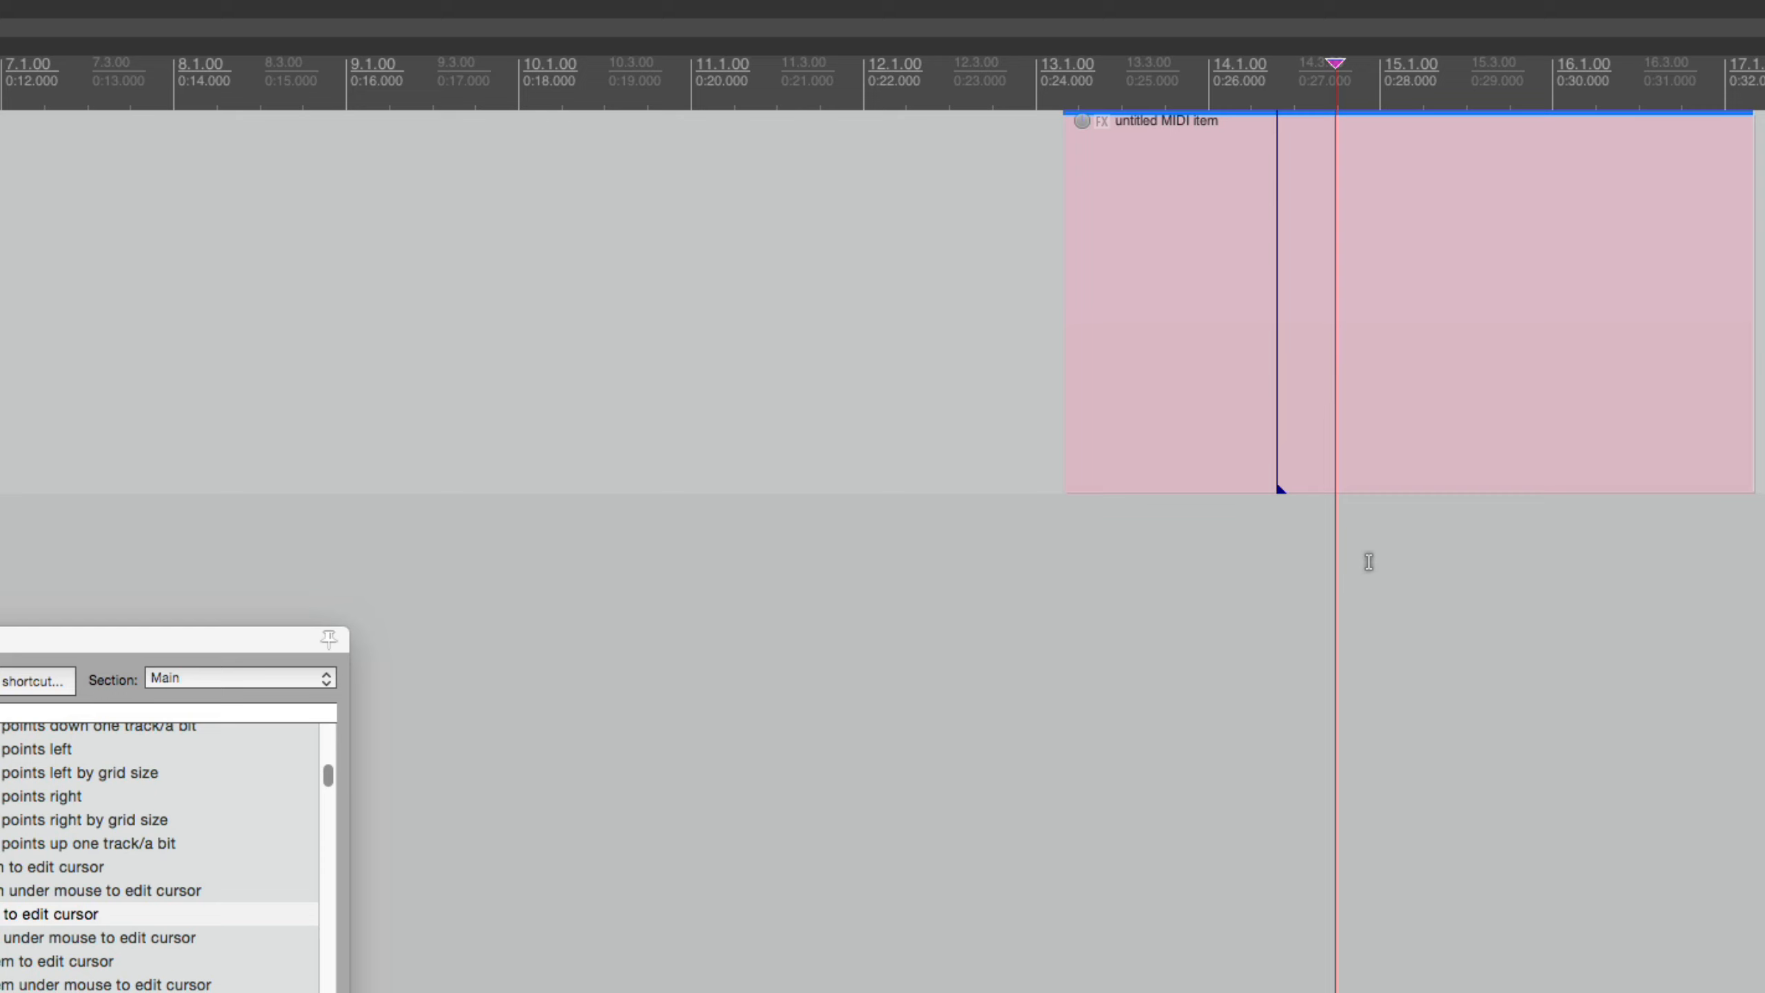
{"action": "key", "text": "o"}
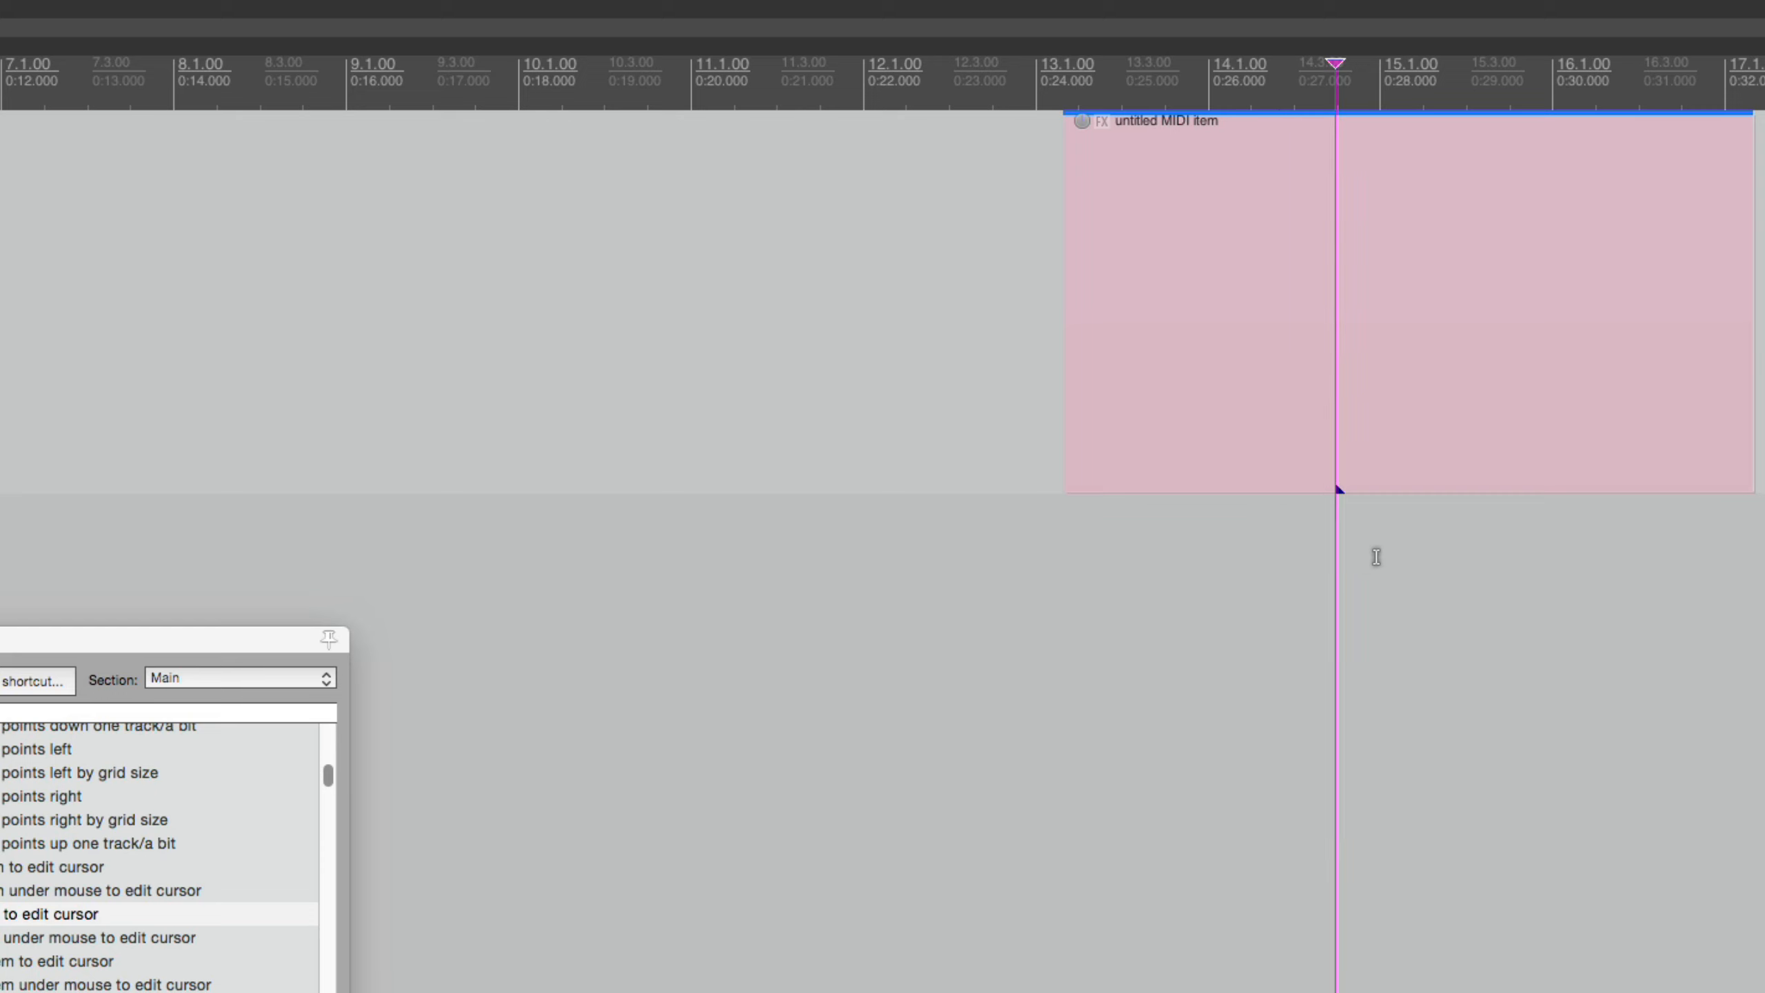
Set the MIDI item's snap offset at 15.3.23 and move the item so its snap offset lands on the edit cursor at 10.1.21.
{"action": "left_click", "coordinate": [1476, 456]}
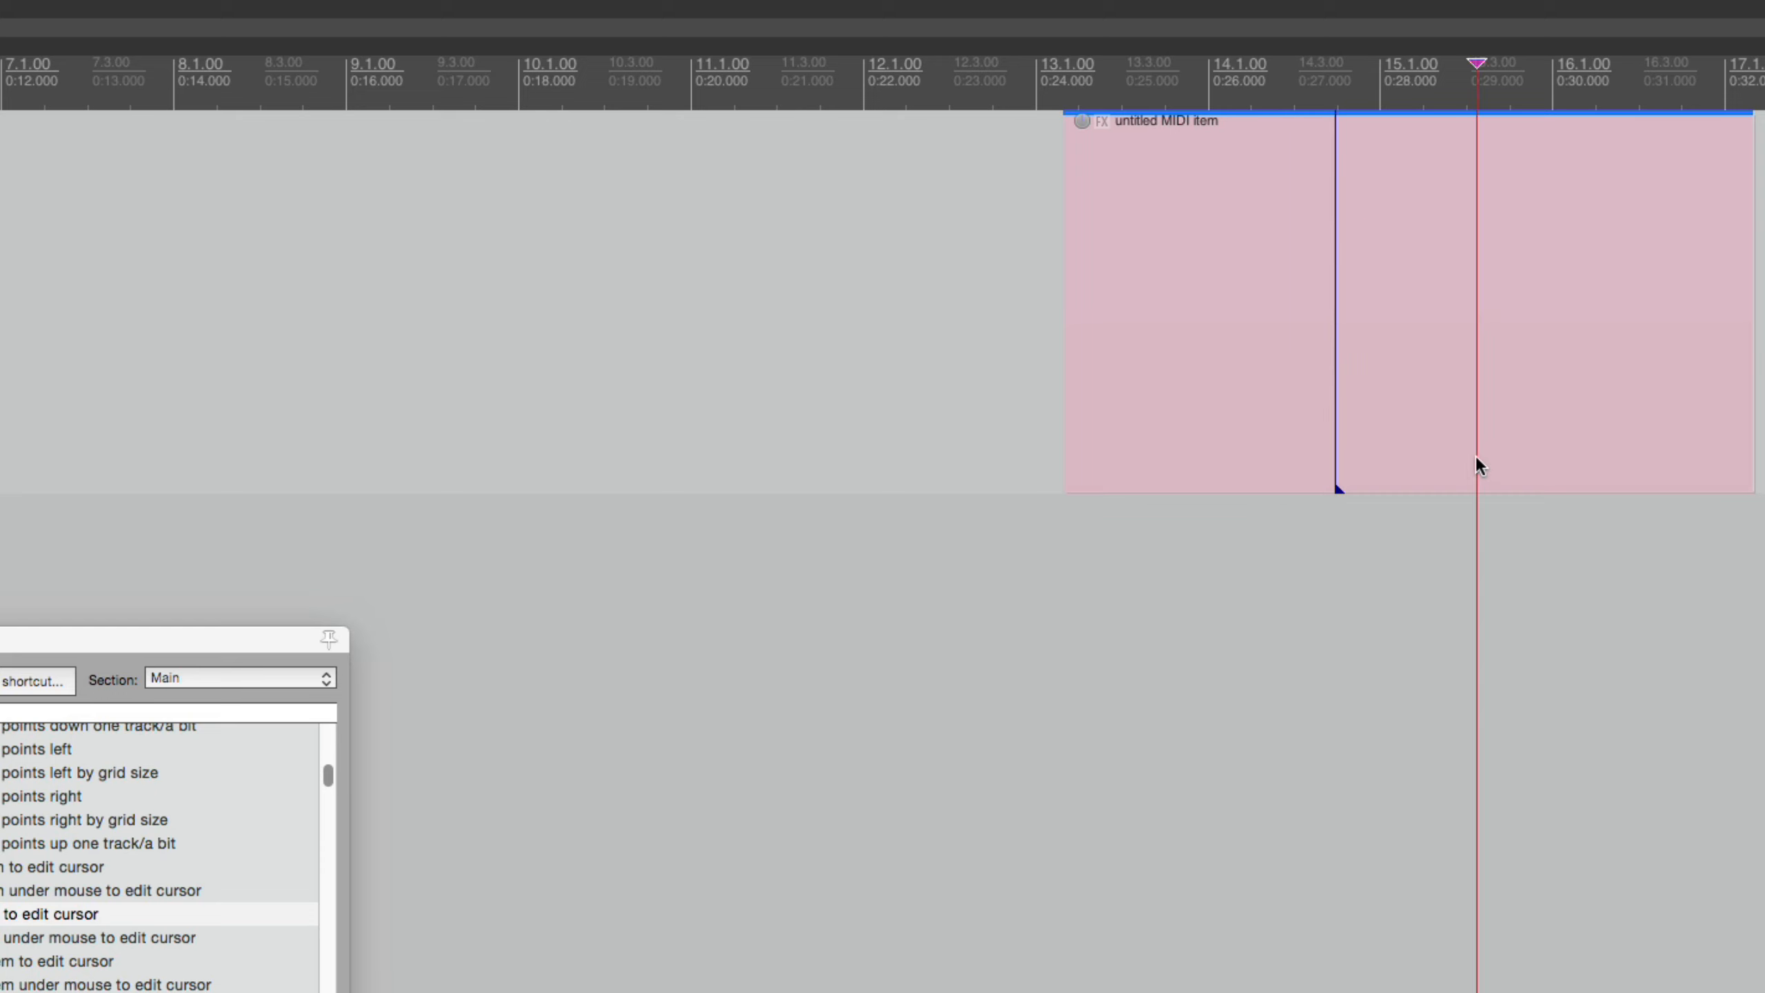
{"action": "key", "text": "o"}
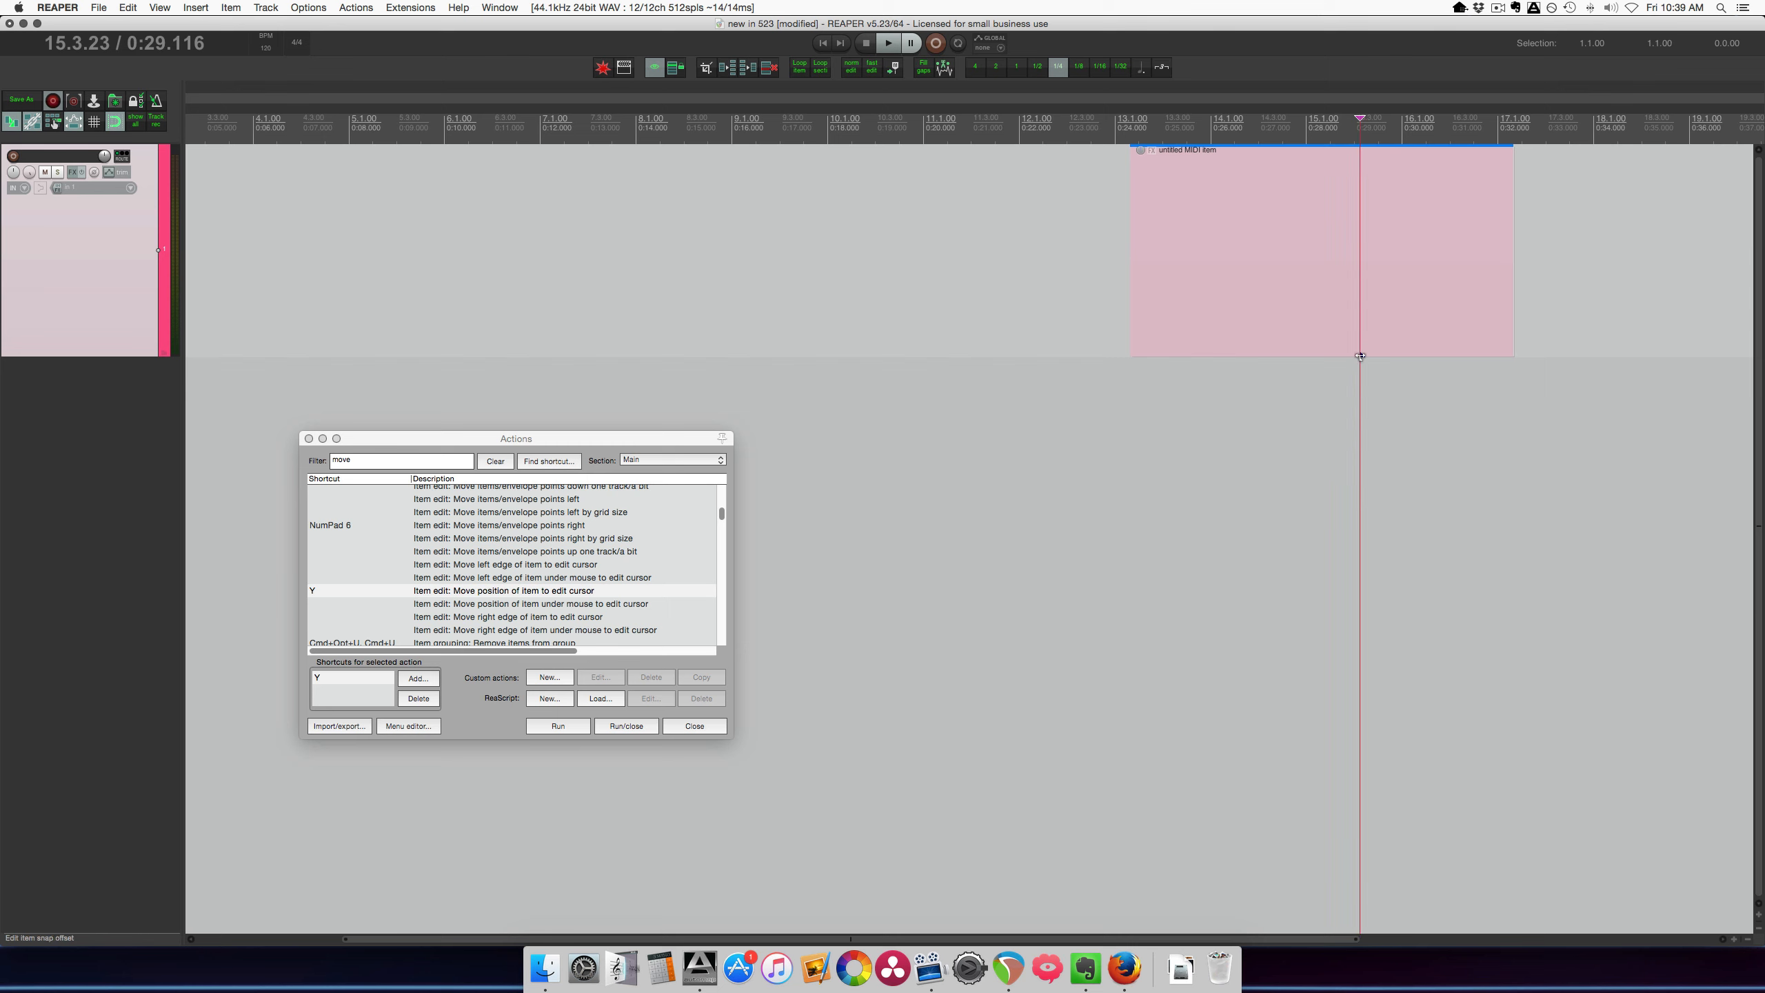
{"action": "left_click", "coordinate": [834, 188]}
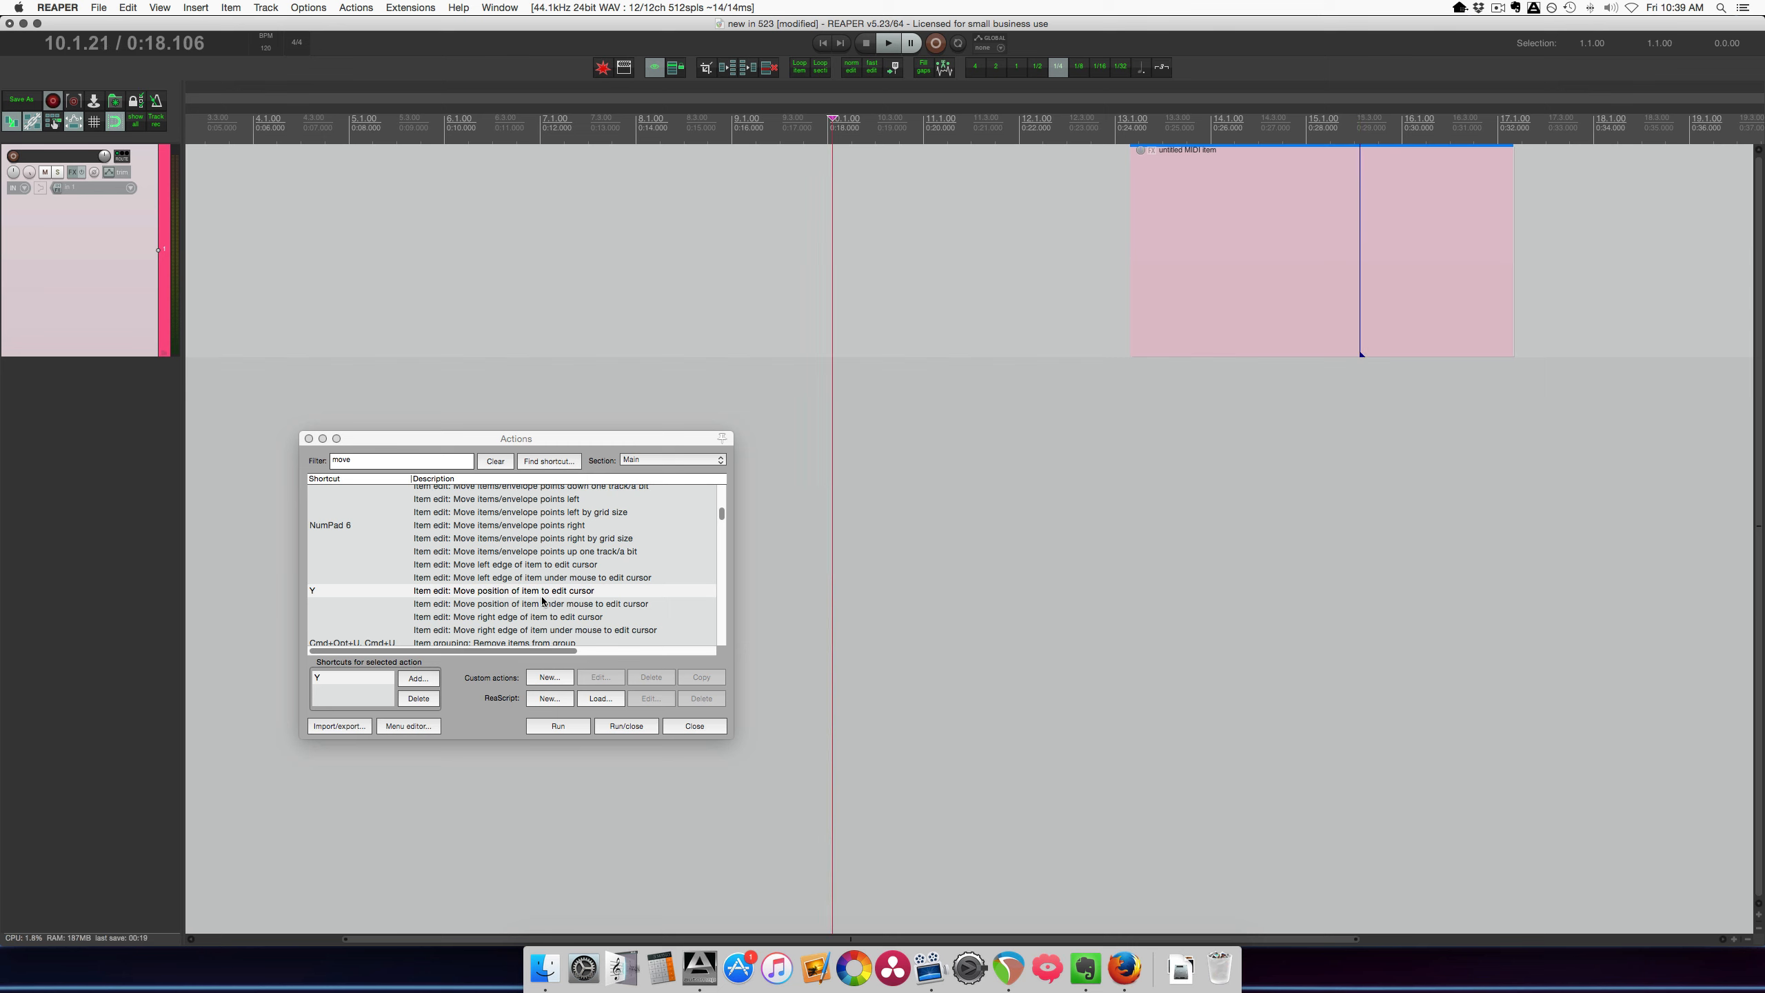
{"action": "key", "text": "y"}
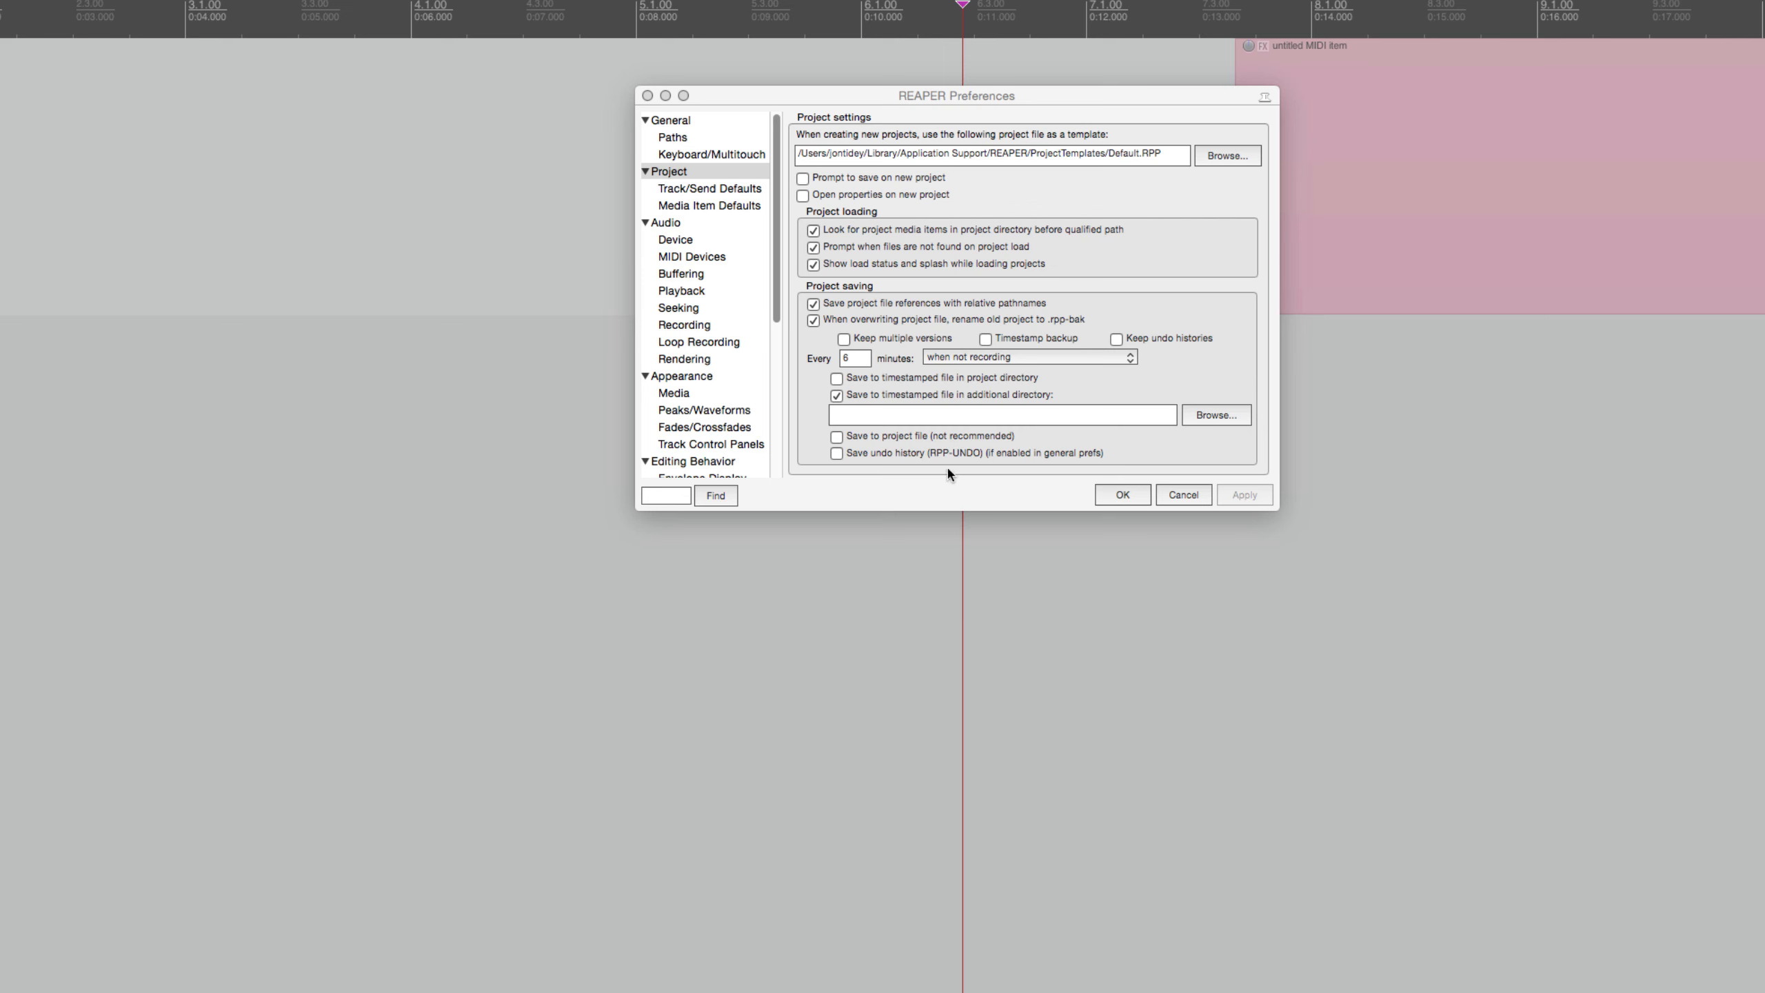
Set the additional directory for timestamped auto-saves to Backup in the project preferences and apply it.
{"action": "left_click", "coordinate": [982, 415]}
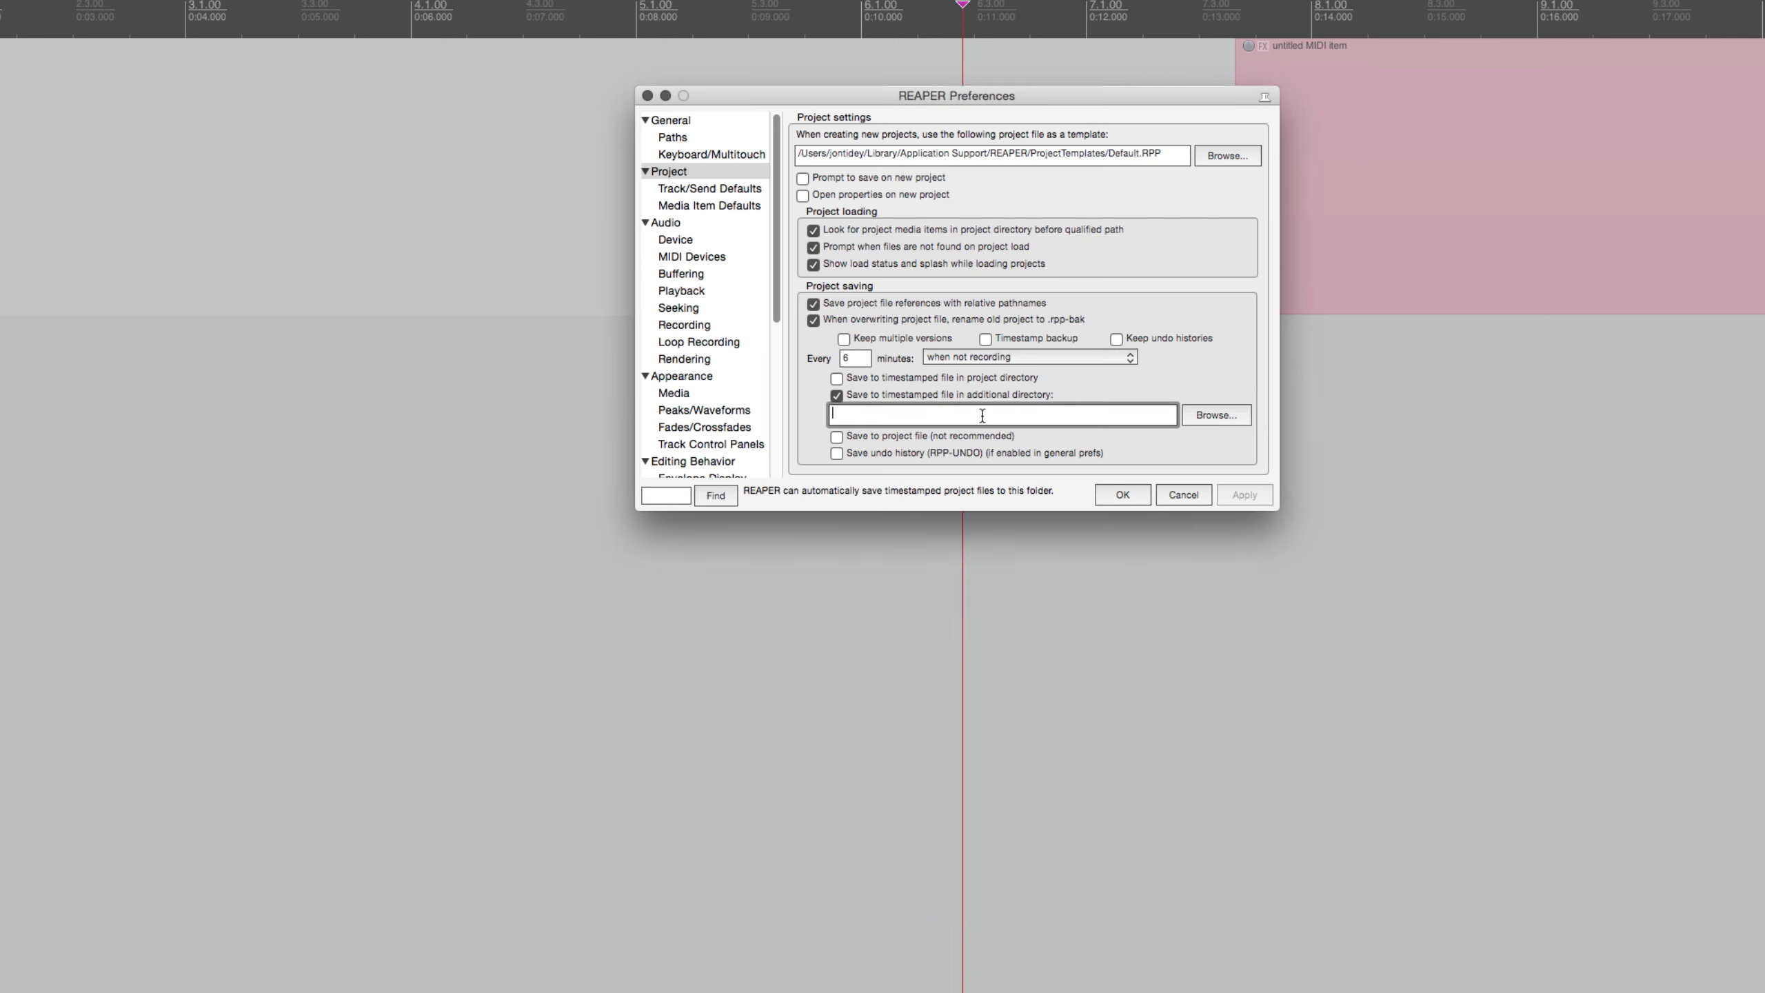
{"action": "type", "text": "Backup"}
{"action": "left_click", "coordinate": [1244, 494]}
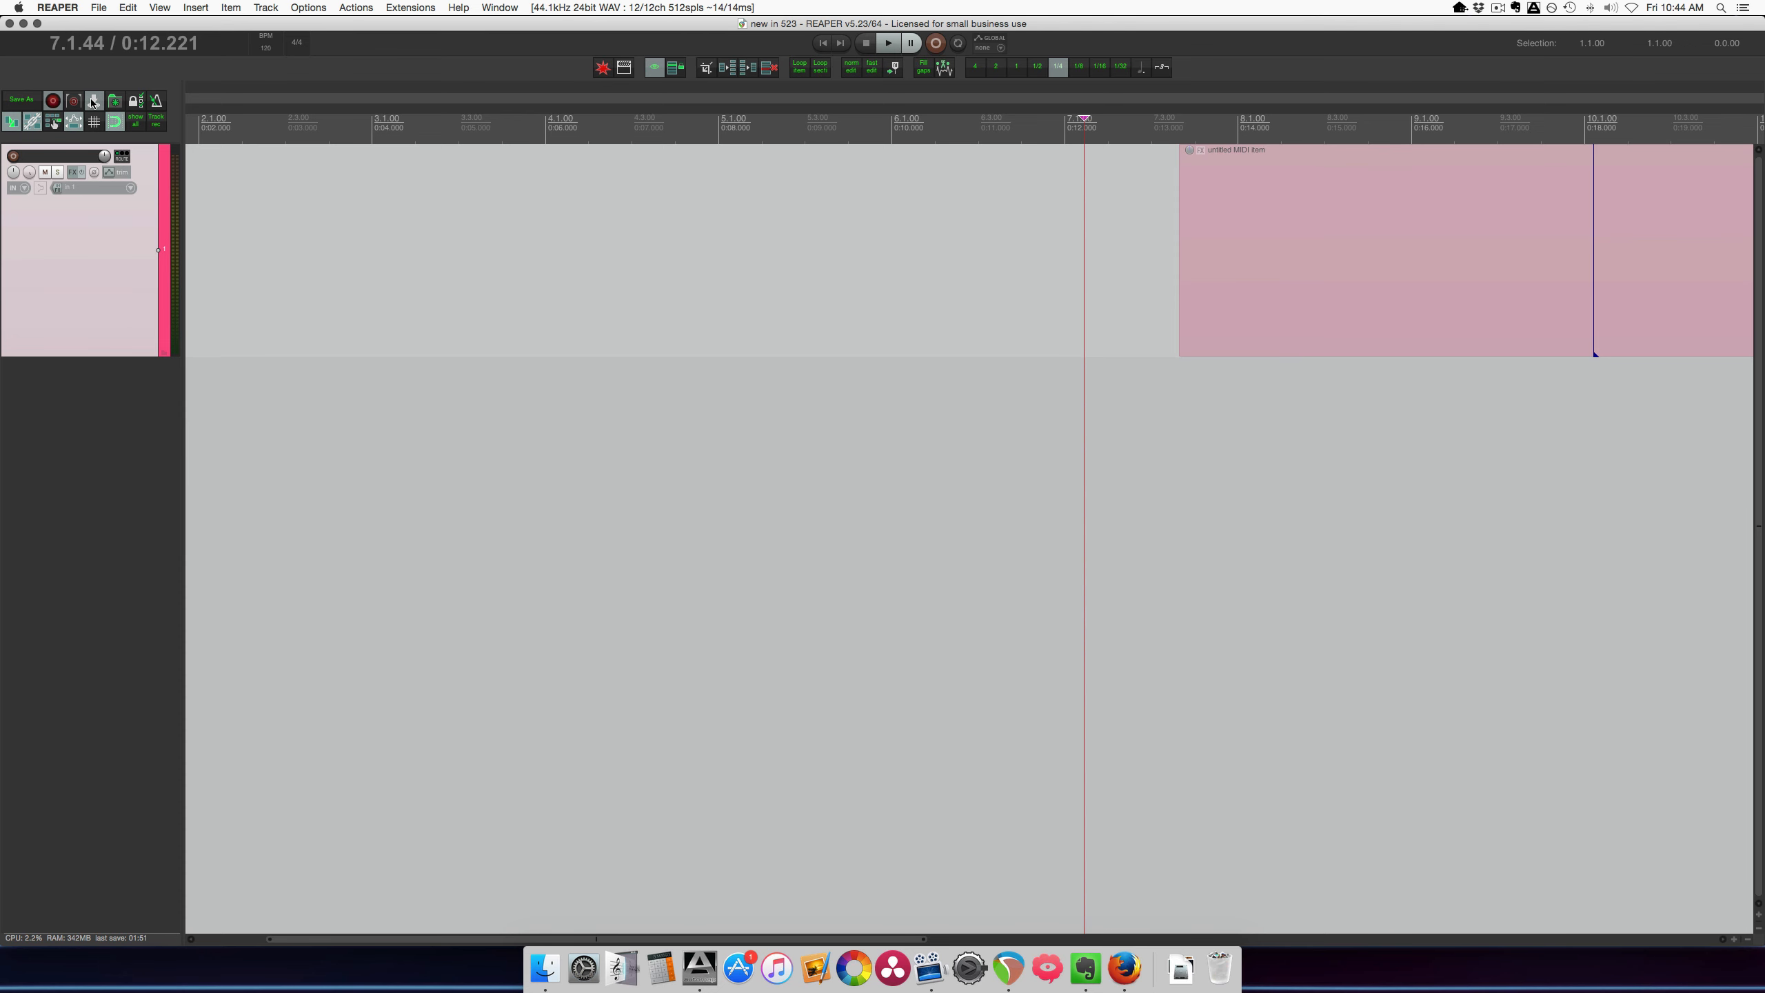
Clear the output directory in the render settings and enter exported as the relative directory.
{"action": "left_click", "coordinate": [92, 102]}
{"action": "left_click_drag", "start_coordinate": [633, 364], "coordinate": [806, 343]}
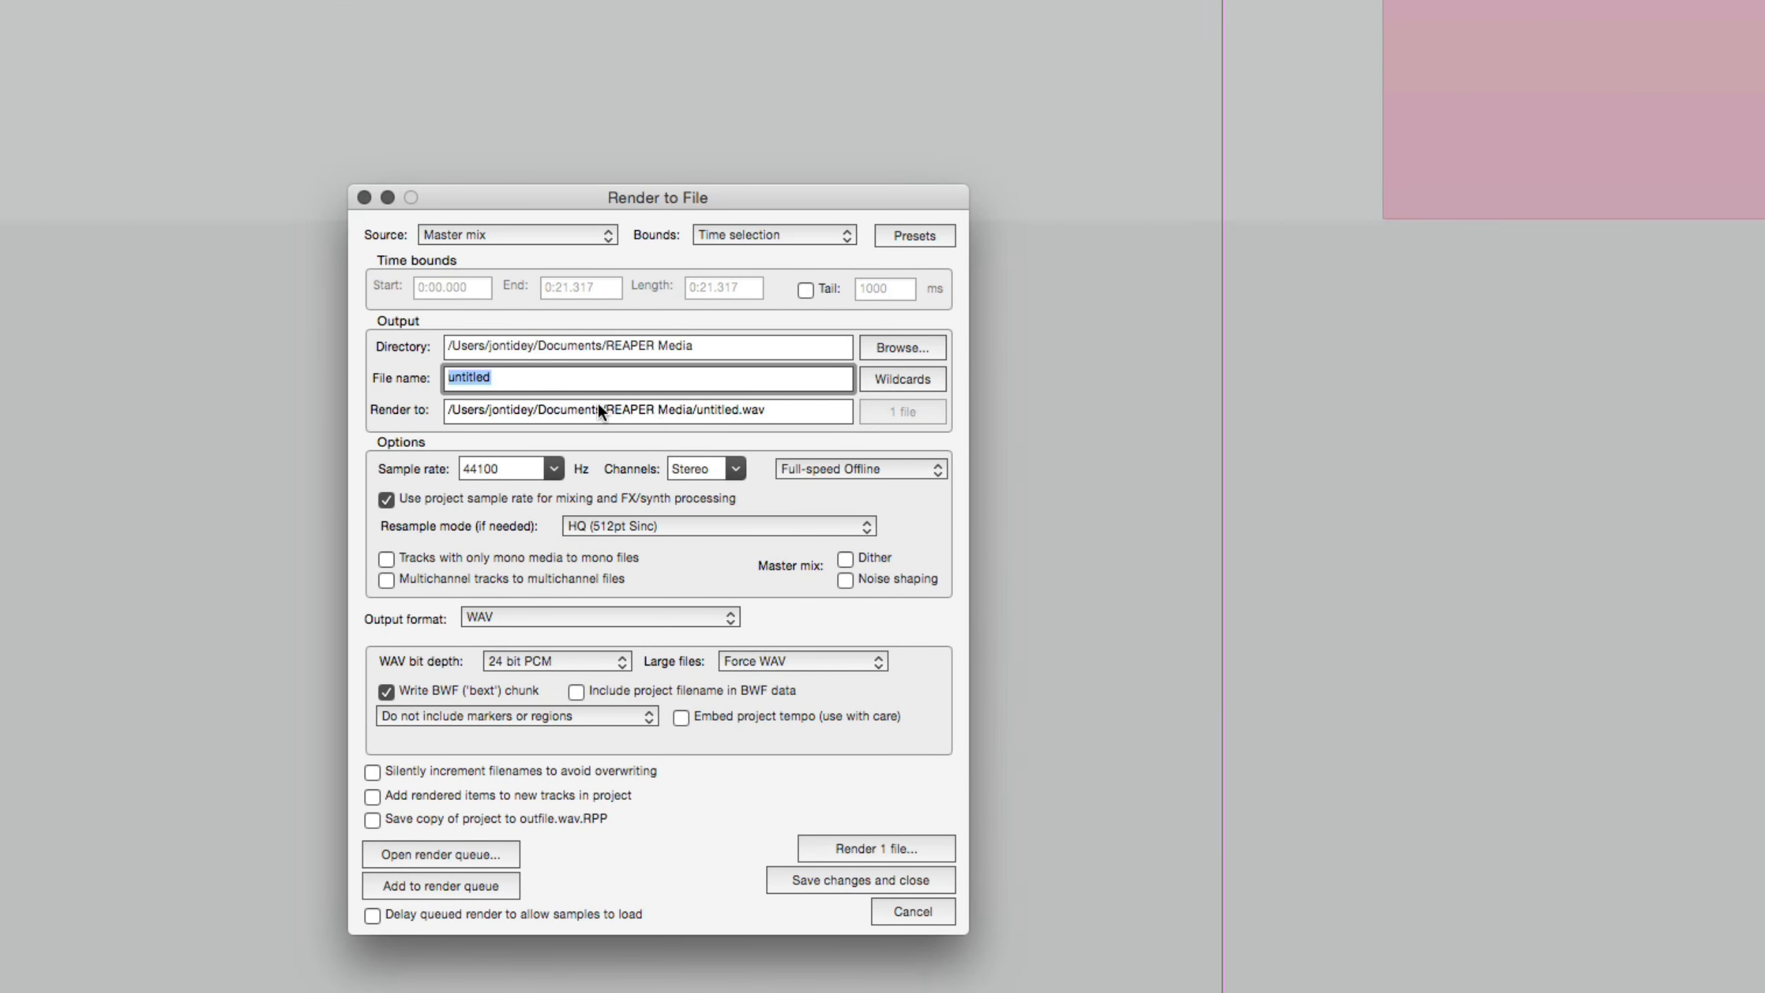
{"action": "left_click", "coordinate": [737, 348]}
{"action": "key", "text": "BackSpace"}
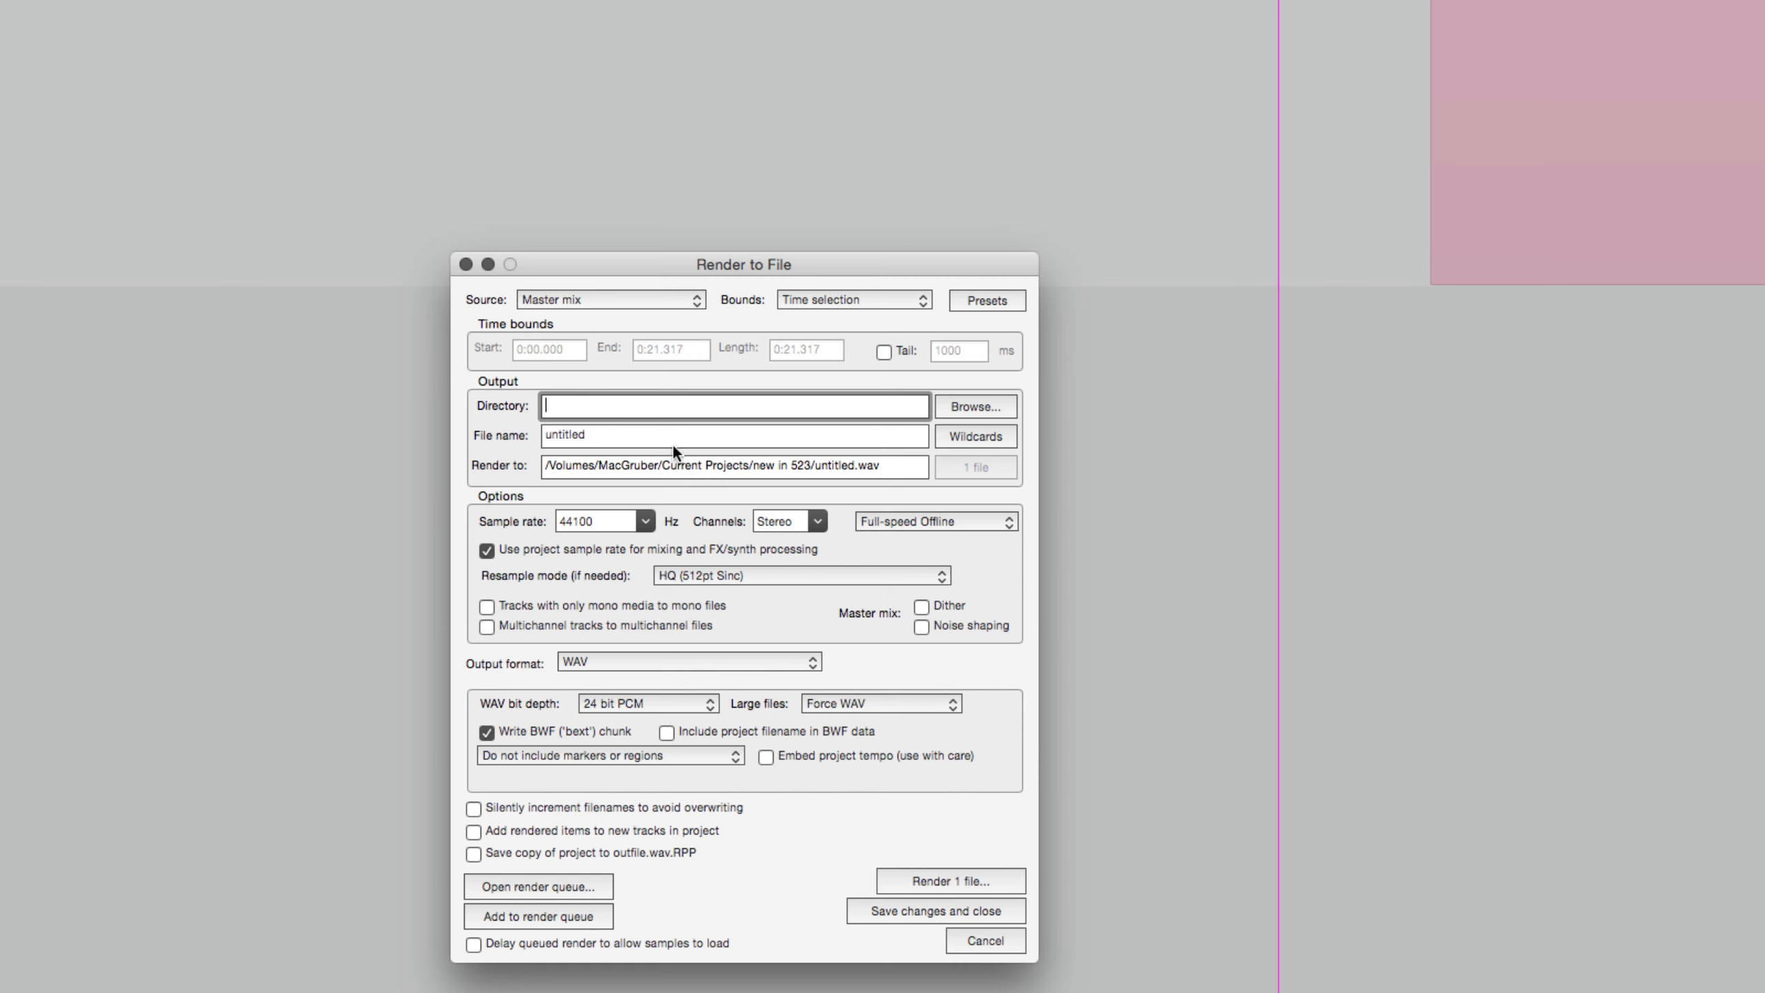
{"action": "key", "text": "Tab"}
{"action": "left_click", "coordinate": [564, 411]}
{"action": "type", "text": "exported"}
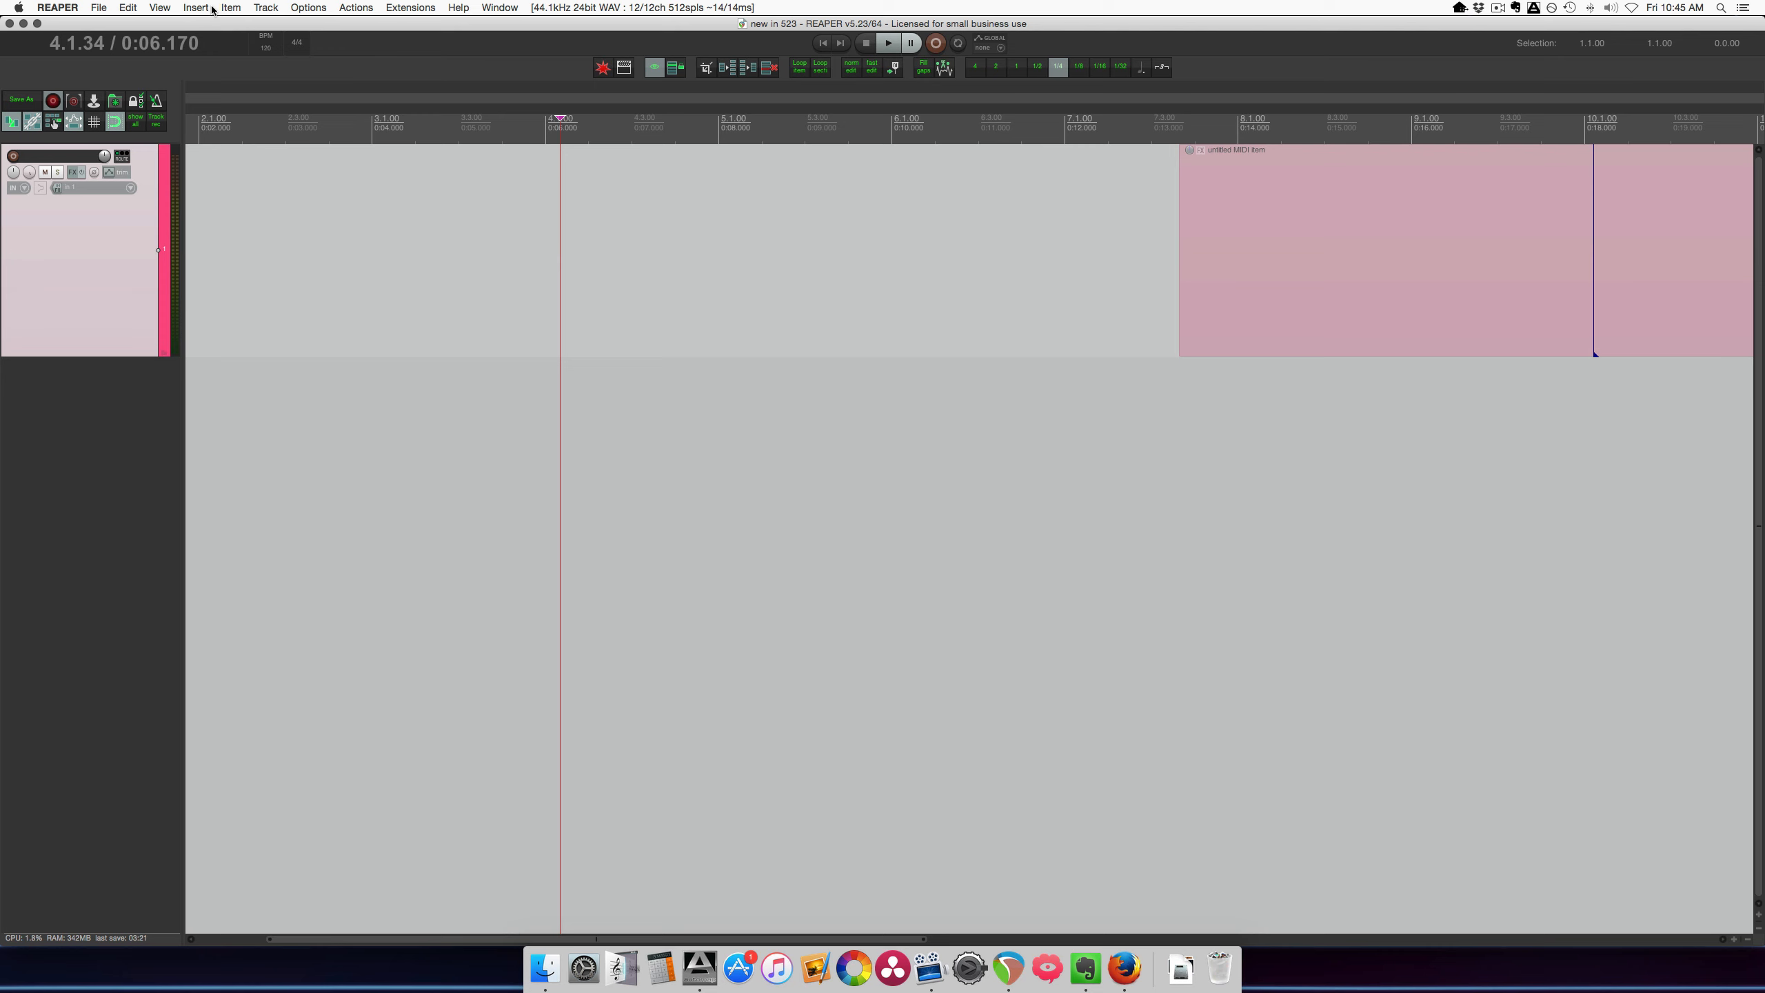
Show the Big Clock and set it to use the ruler time unit.
{"action": "left_click", "coordinate": [175, 9]}
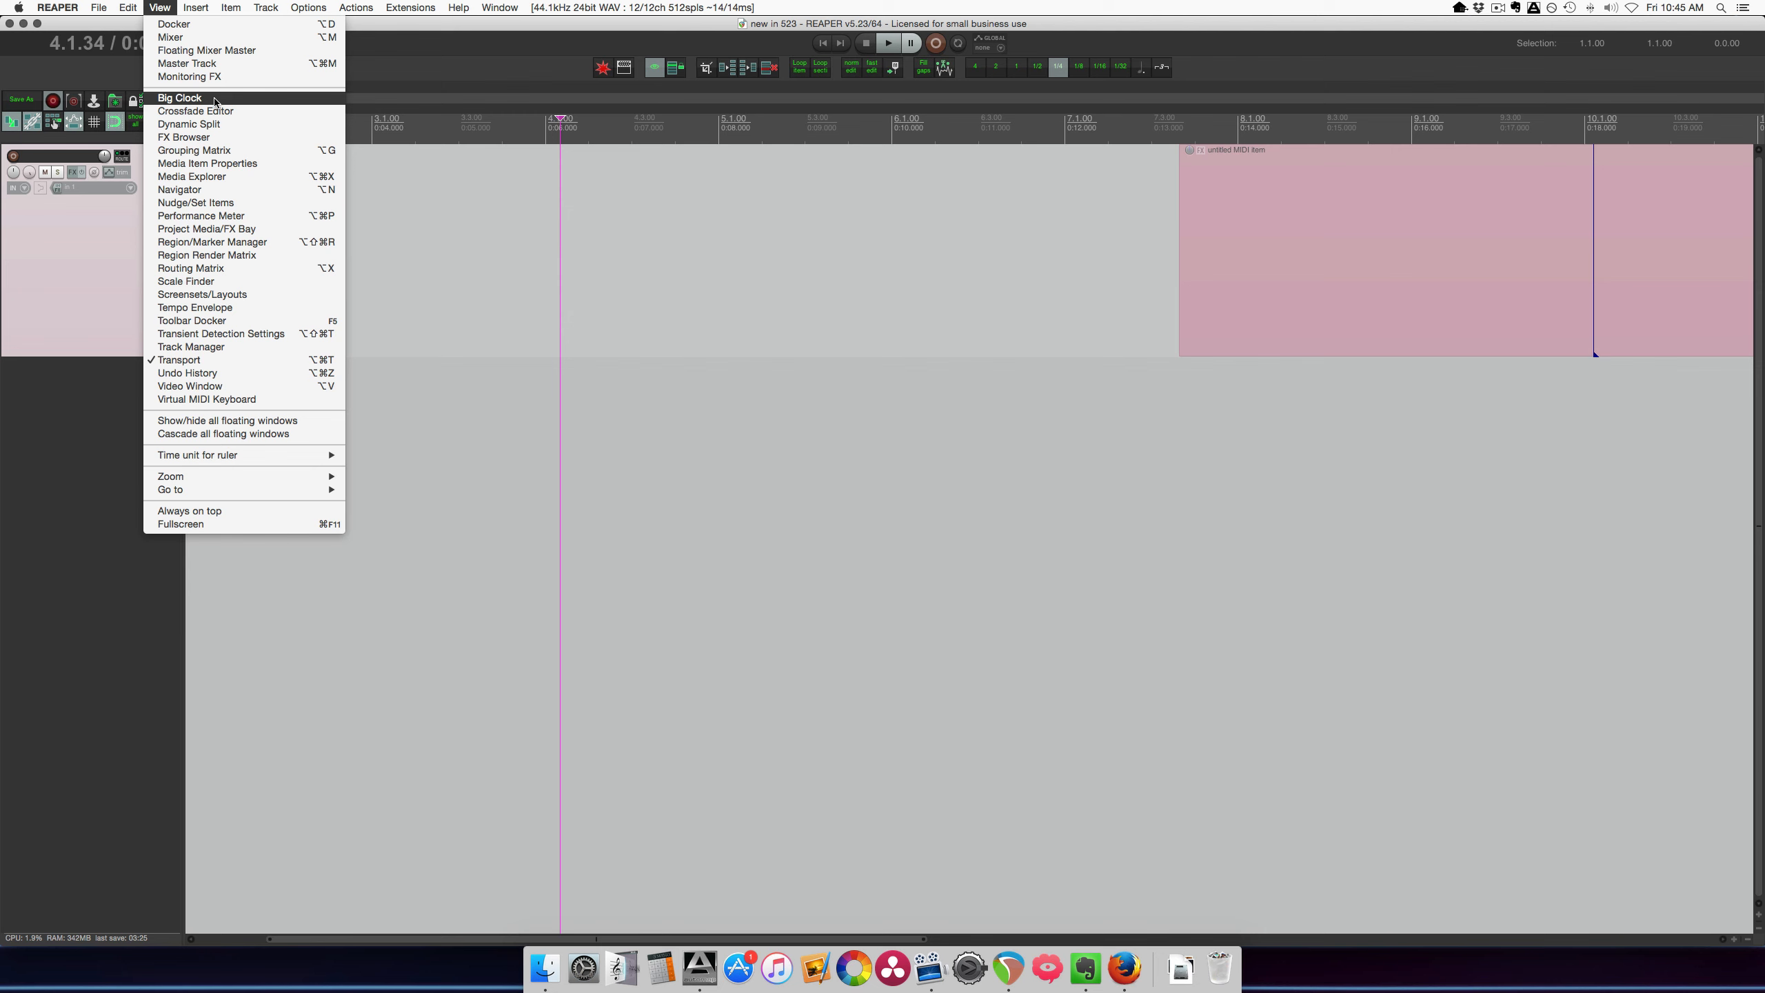
{"action": "left_click", "coordinate": [214, 99]}
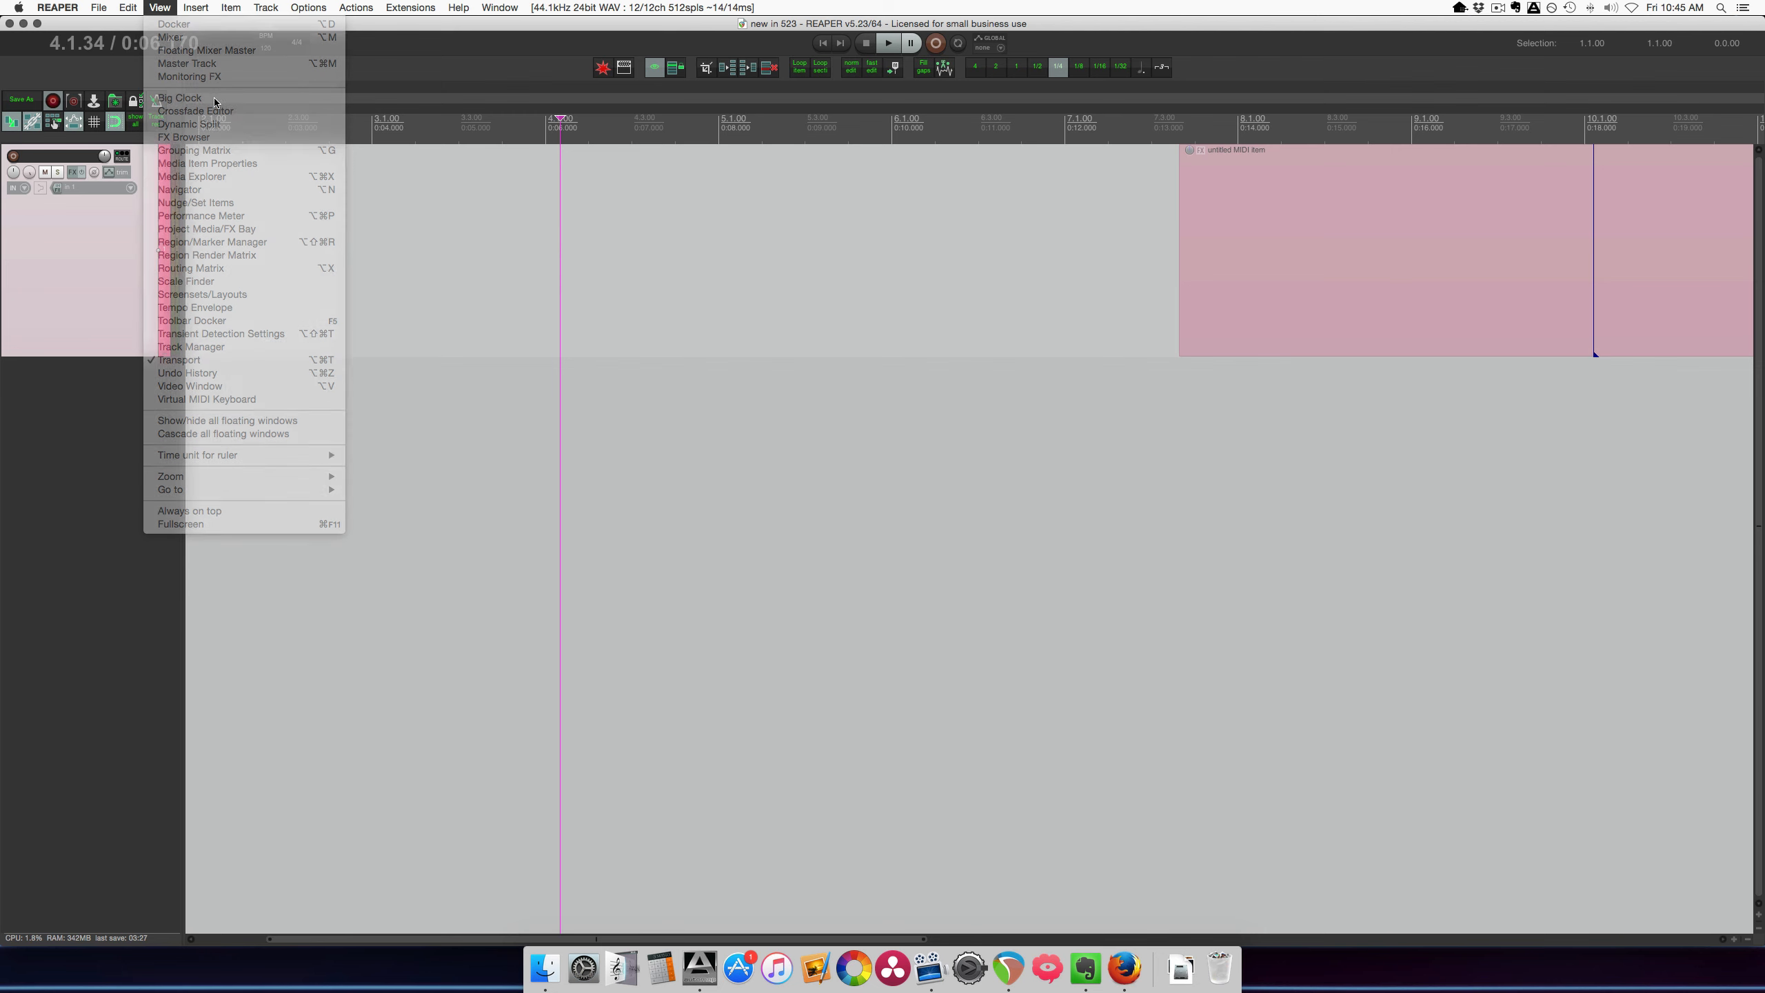
{"action": "right_click", "coordinate": [458, 560]}
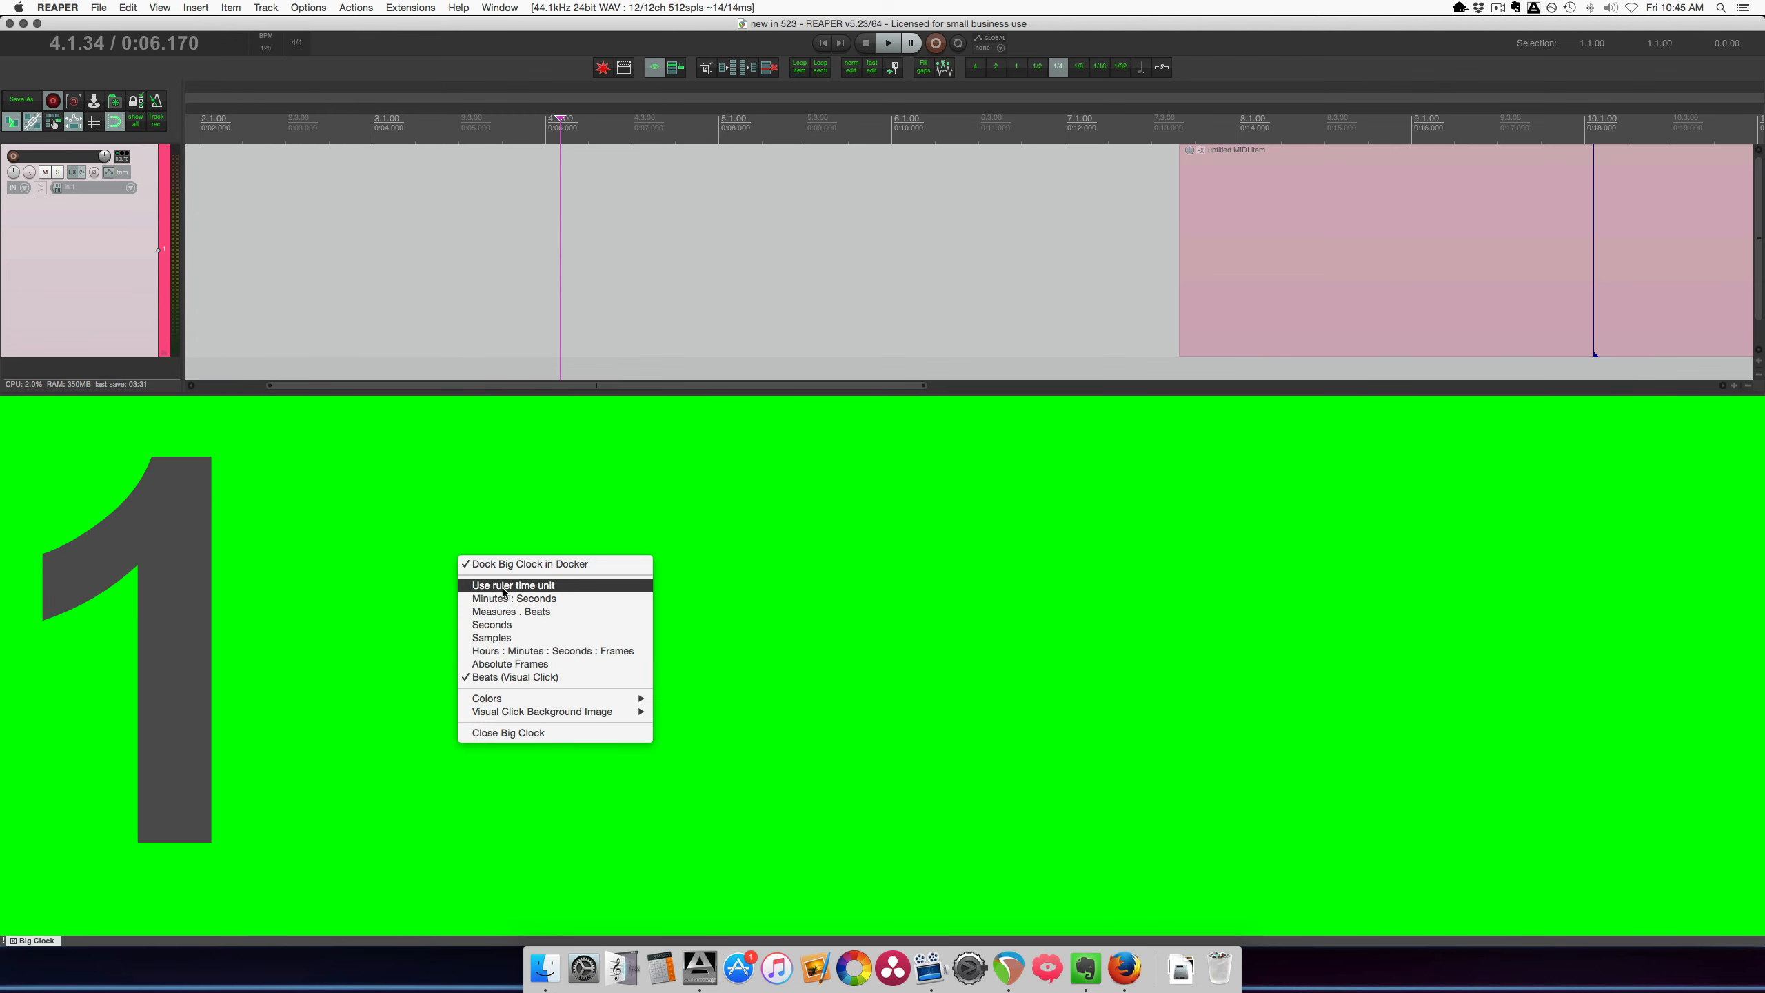
{"action": "left_click", "coordinate": [505, 586]}
Set the Big Clock's display mode to Beats (Visual Click).
{"action": "right_click", "coordinate": [499, 530]}
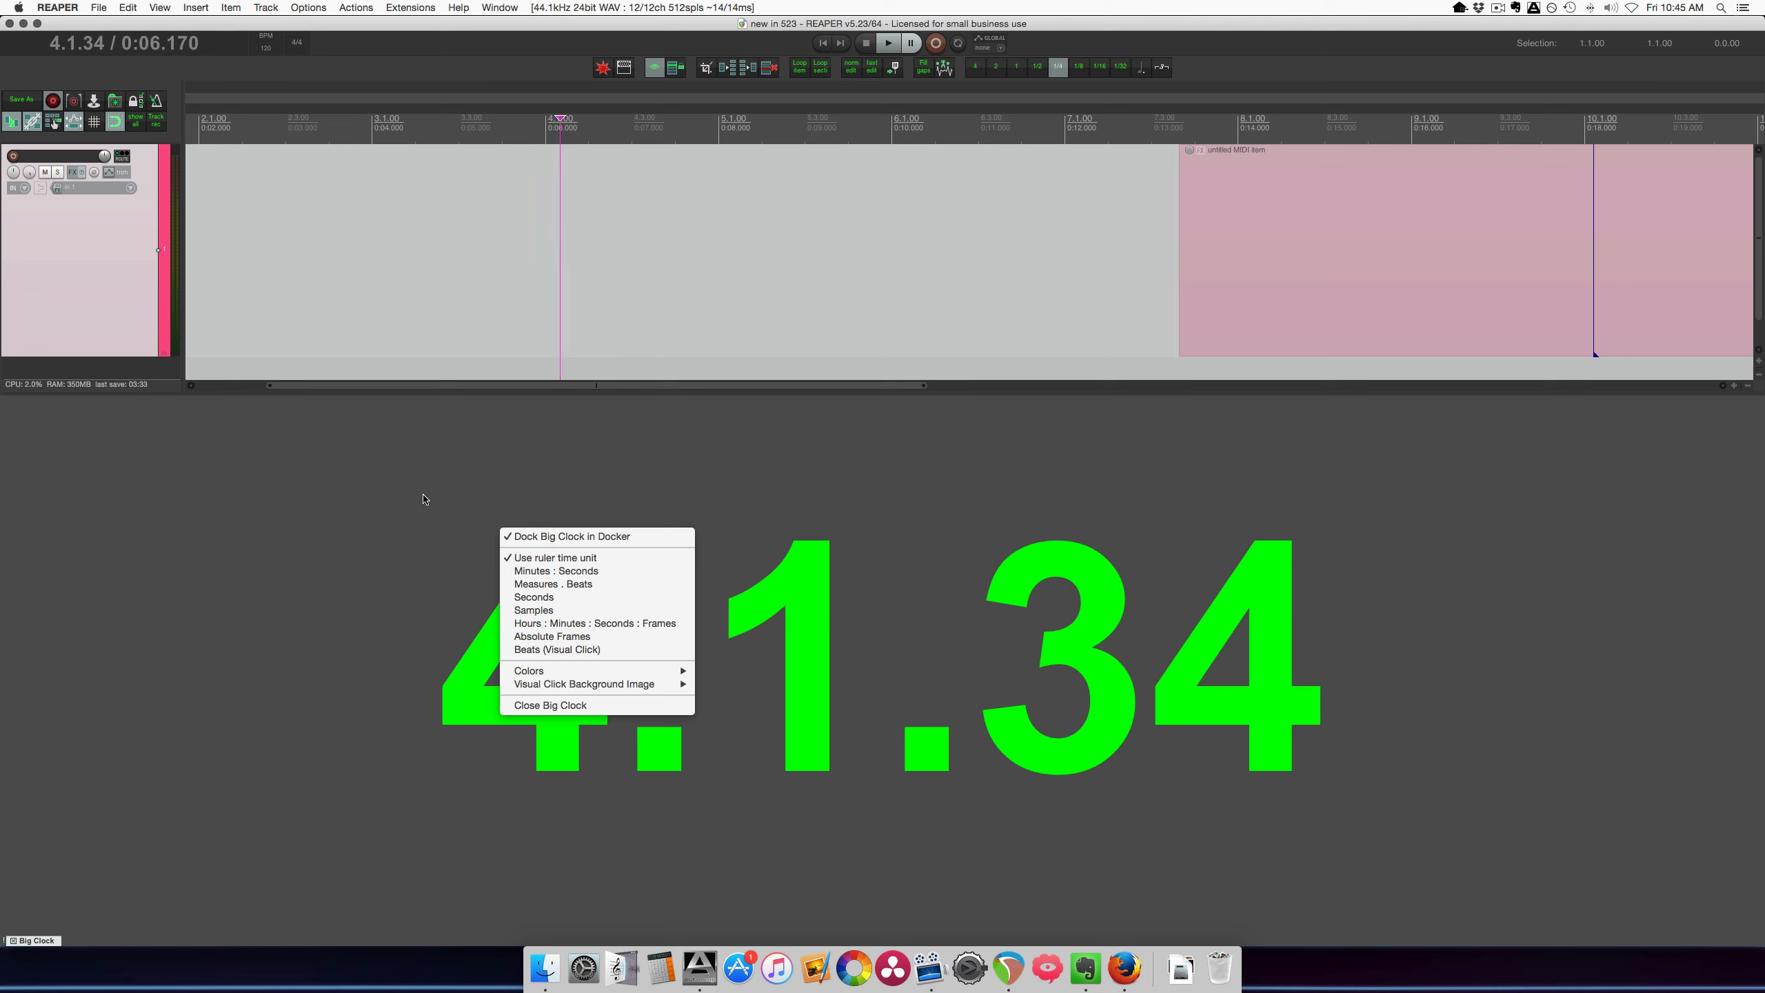
{"action": "left_click", "coordinate": [424, 499]}
{"action": "right_click", "coordinate": [431, 463]}
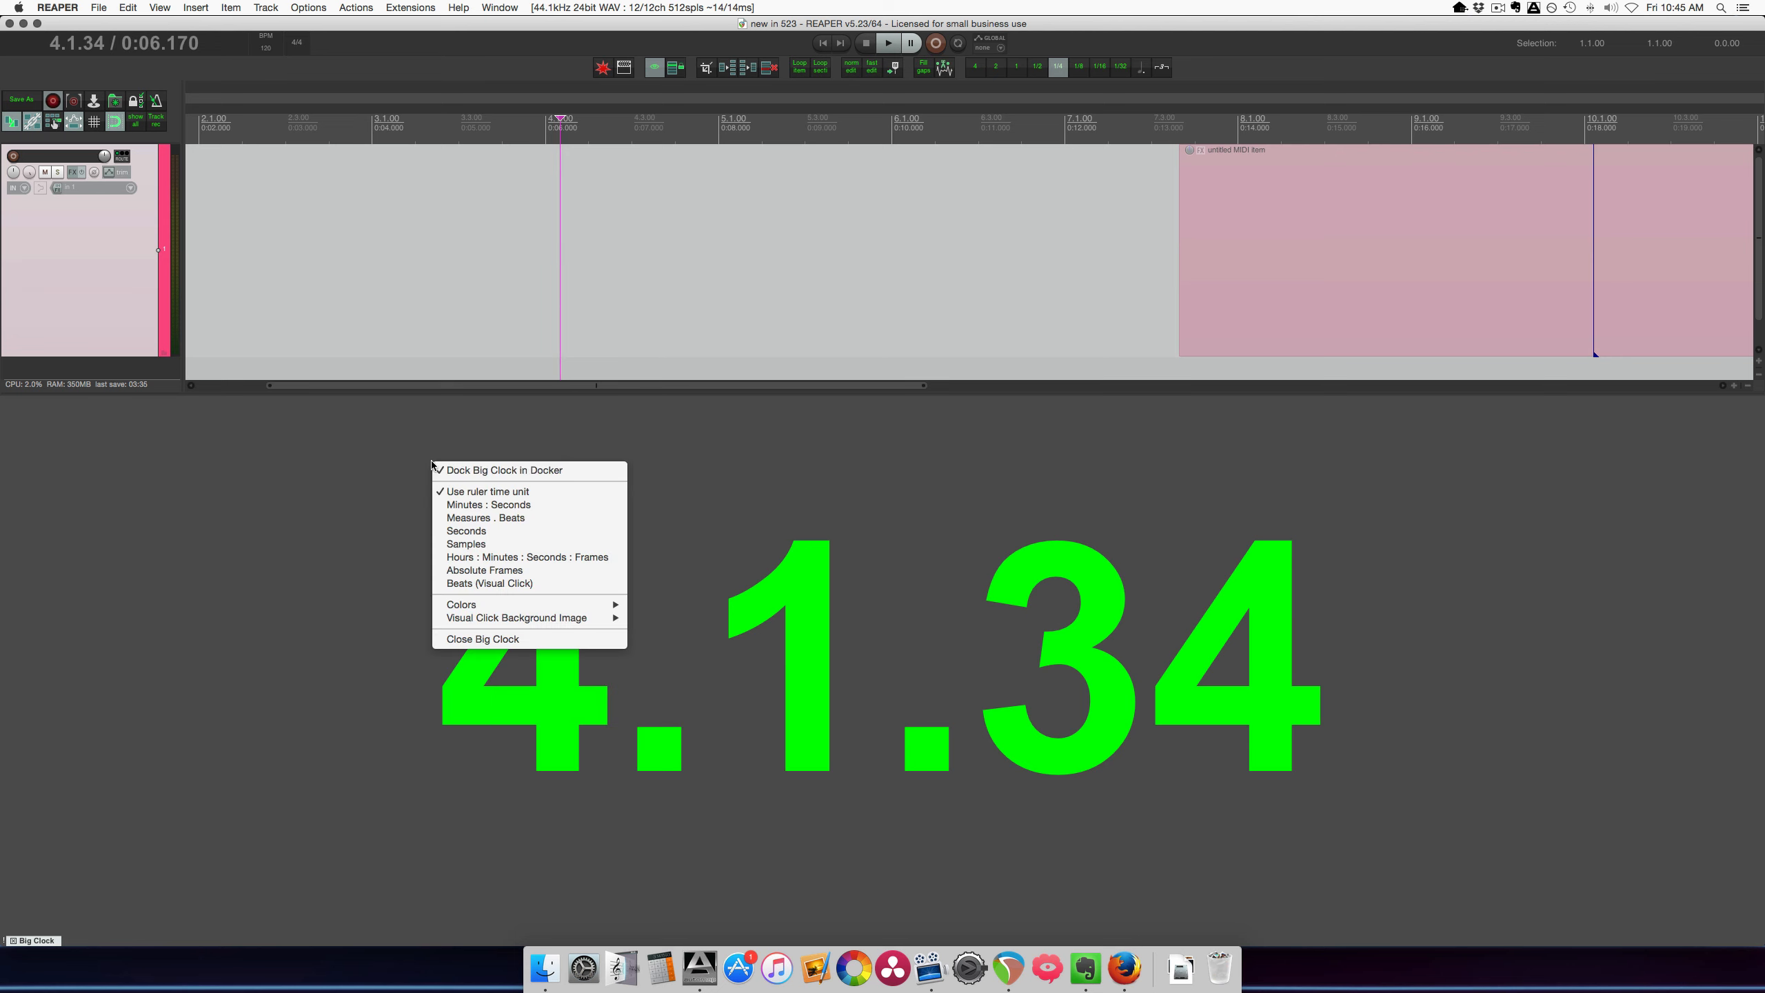
{"action": "left_click", "coordinate": [479, 583]}
{"action": "right_click", "coordinate": [513, 576]}
{"action": "left_click", "coordinate": [496, 334]}
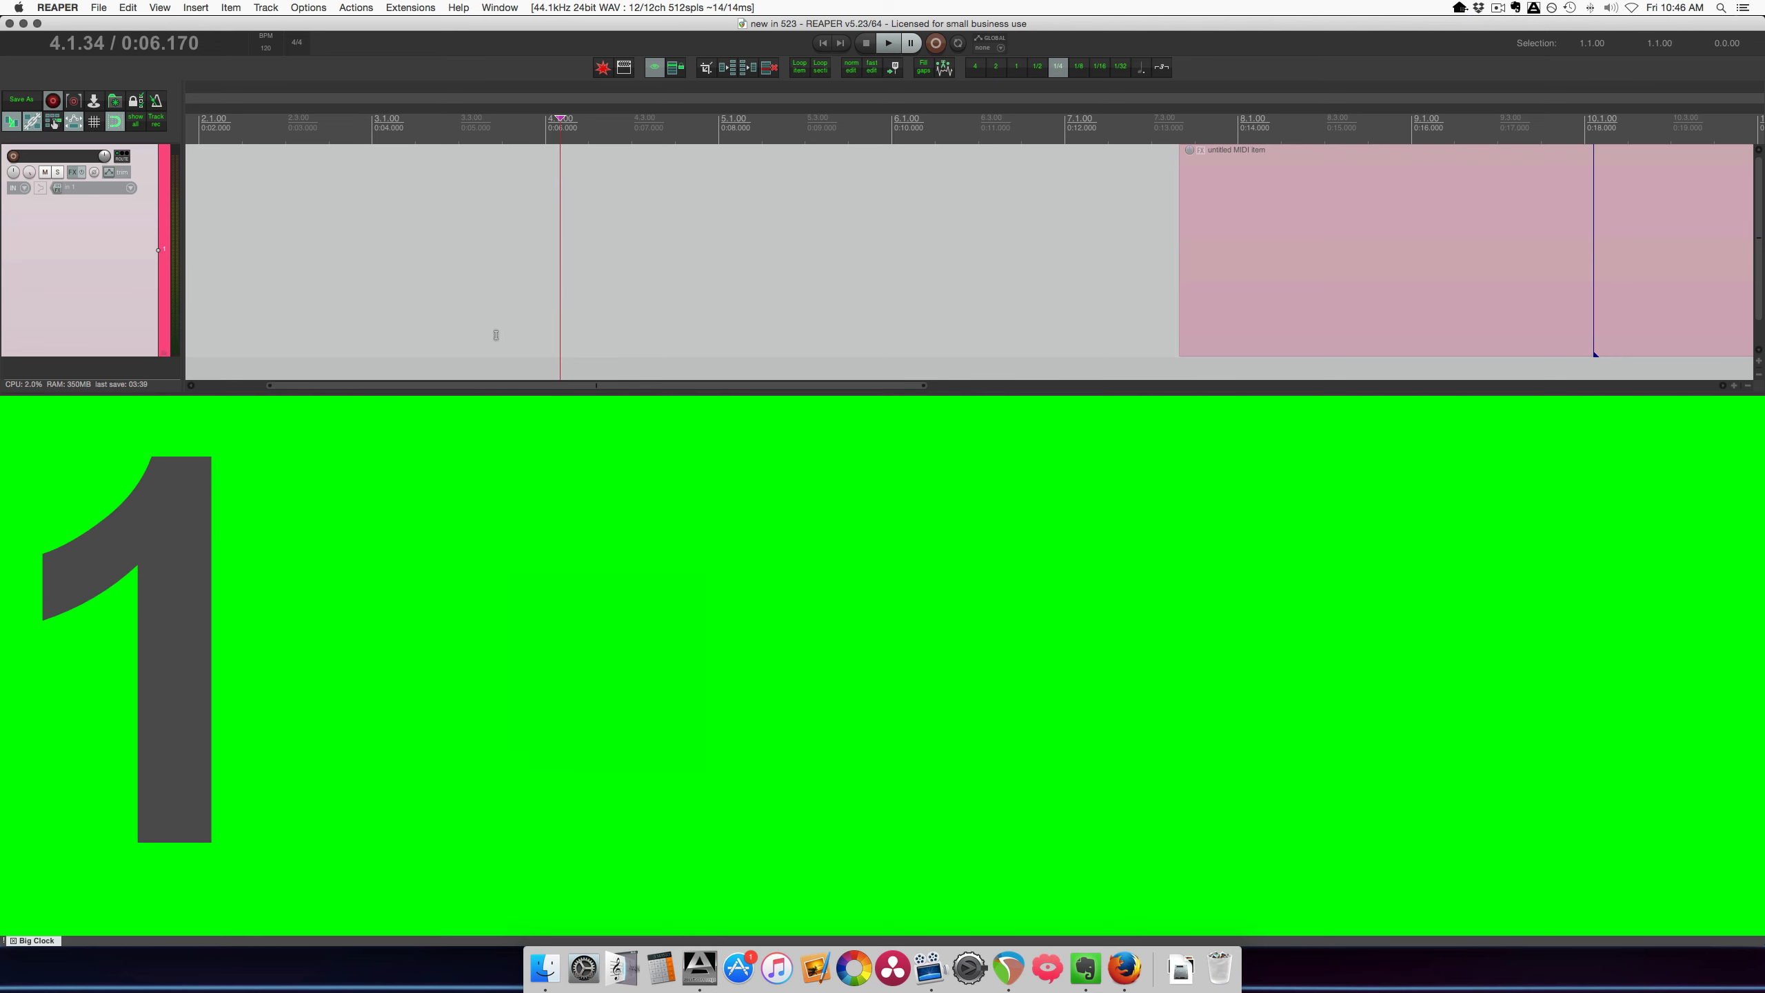
Play the project from its start to watch the Big Clock's visual click, and stop playback.
{"action": "left_click", "coordinate": [540, 182]}
{"action": "scroll", "coordinate": [313, 230], "scroll_direction": "down", "scroll_amount": 3}
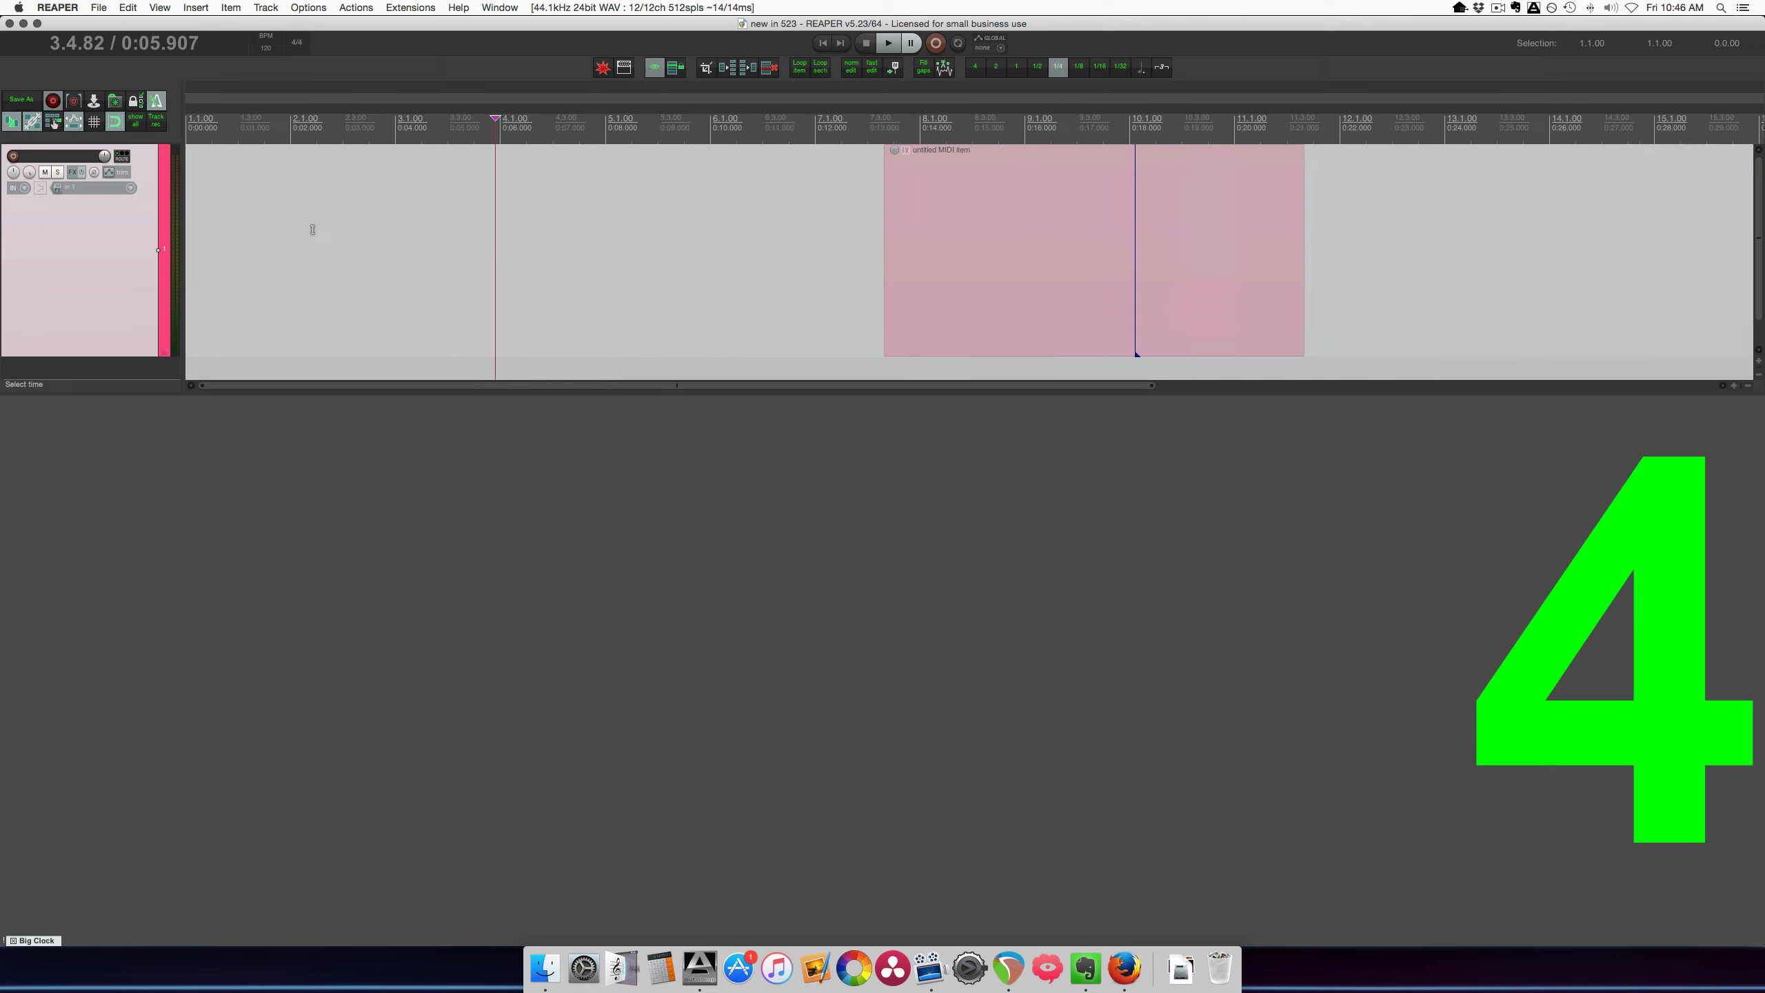
{"action": "scroll", "coordinate": [313, 230], "scroll_direction": "down", "scroll_amount": 3}
{"action": "key", "text": "Home"}
{"action": "key", "text": "space"}
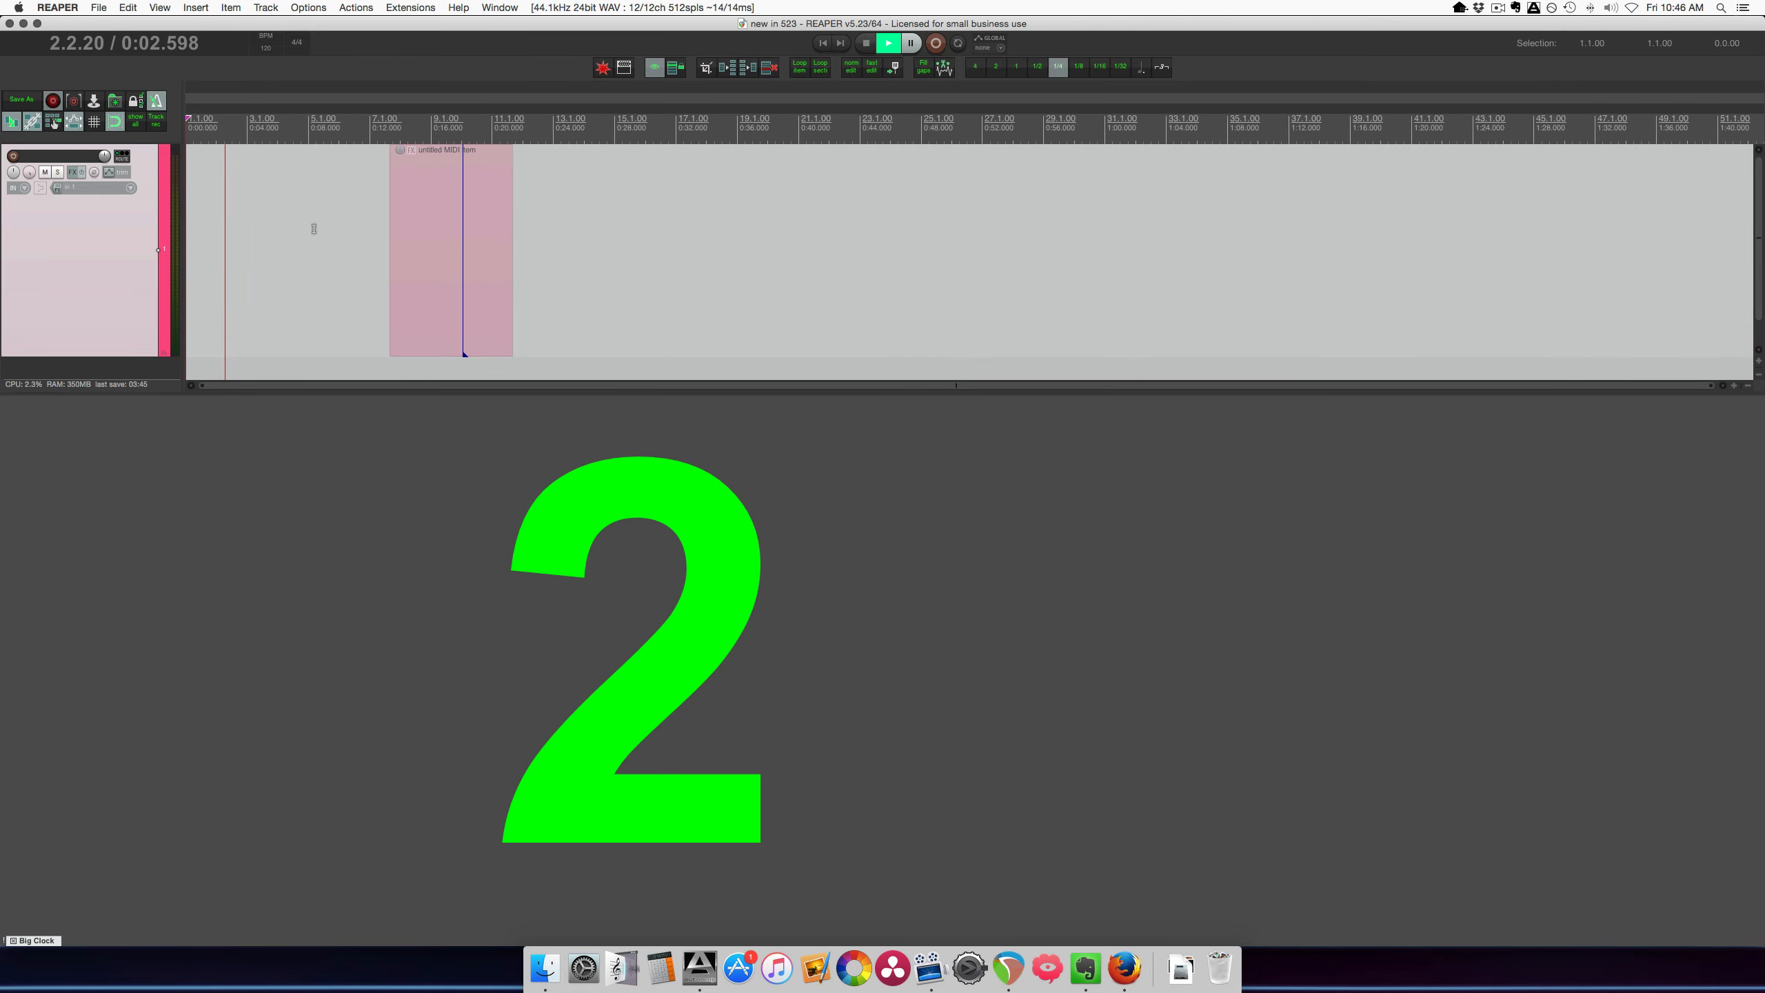
{"action": "key", "text": "space"}
Set the Big Clock's text color to red and play the project briefly to preview the visual click.
{"action": "right_click", "coordinate": [412, 550]}
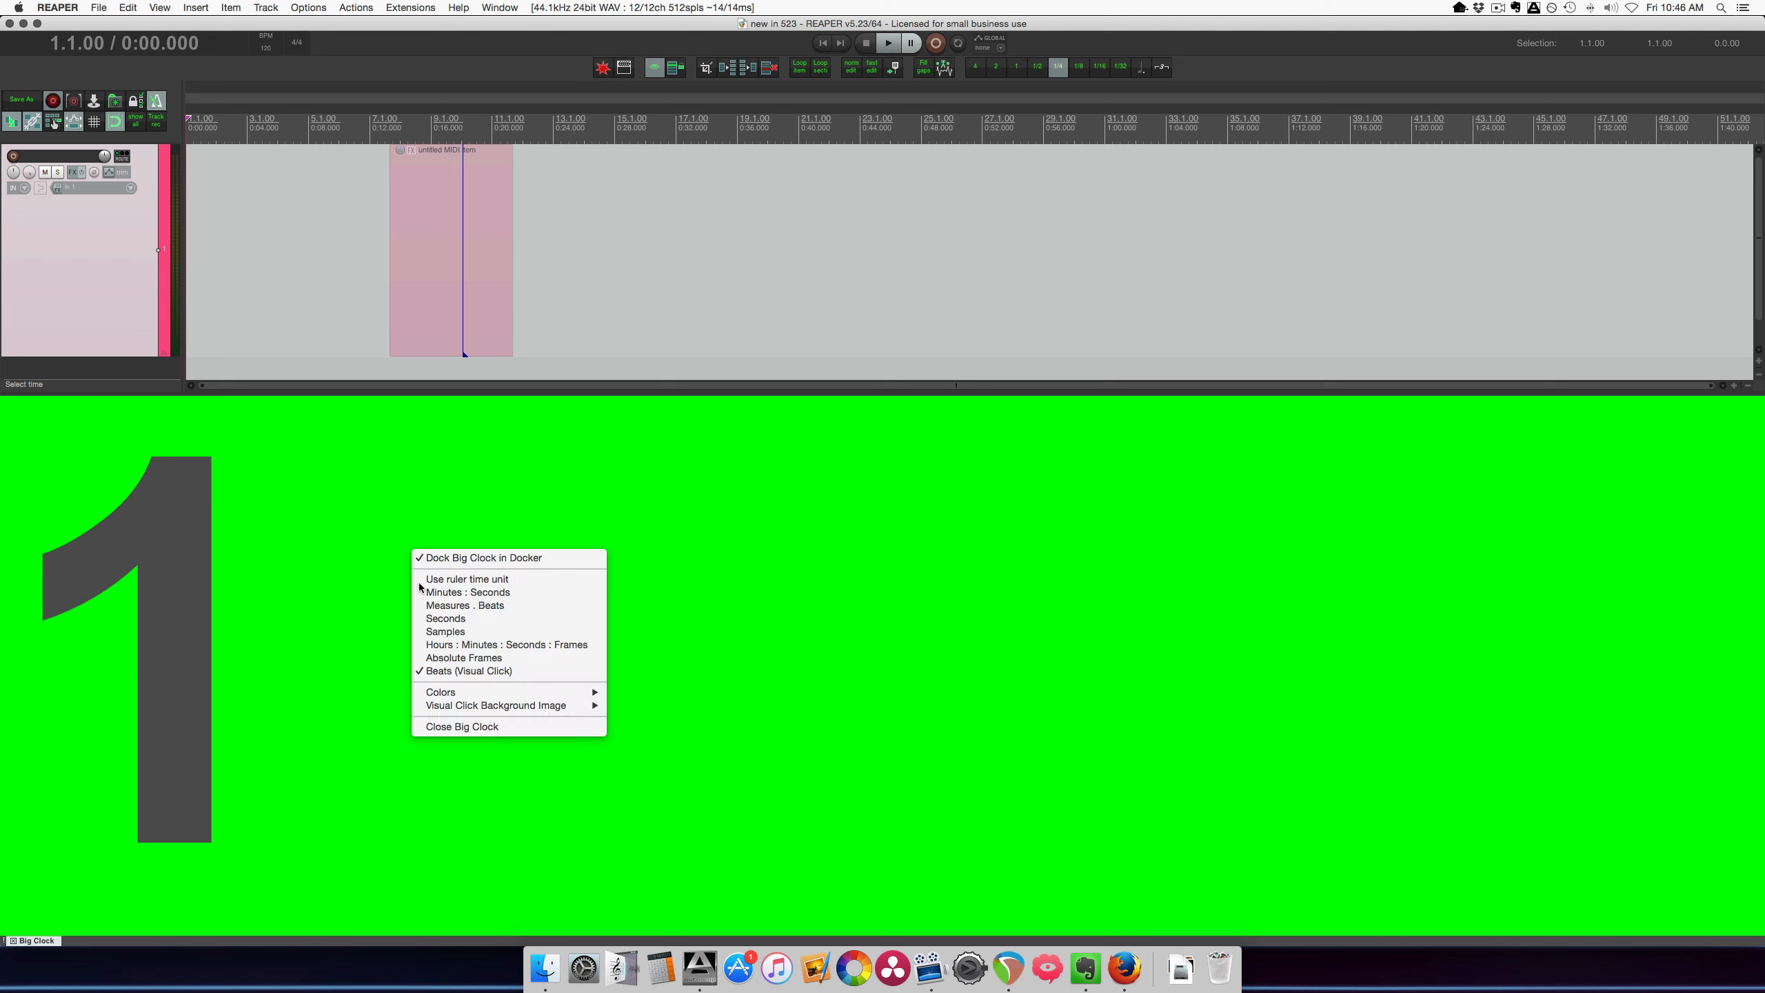
{"action": "mouse_move", "coordinate": [588, 692]}
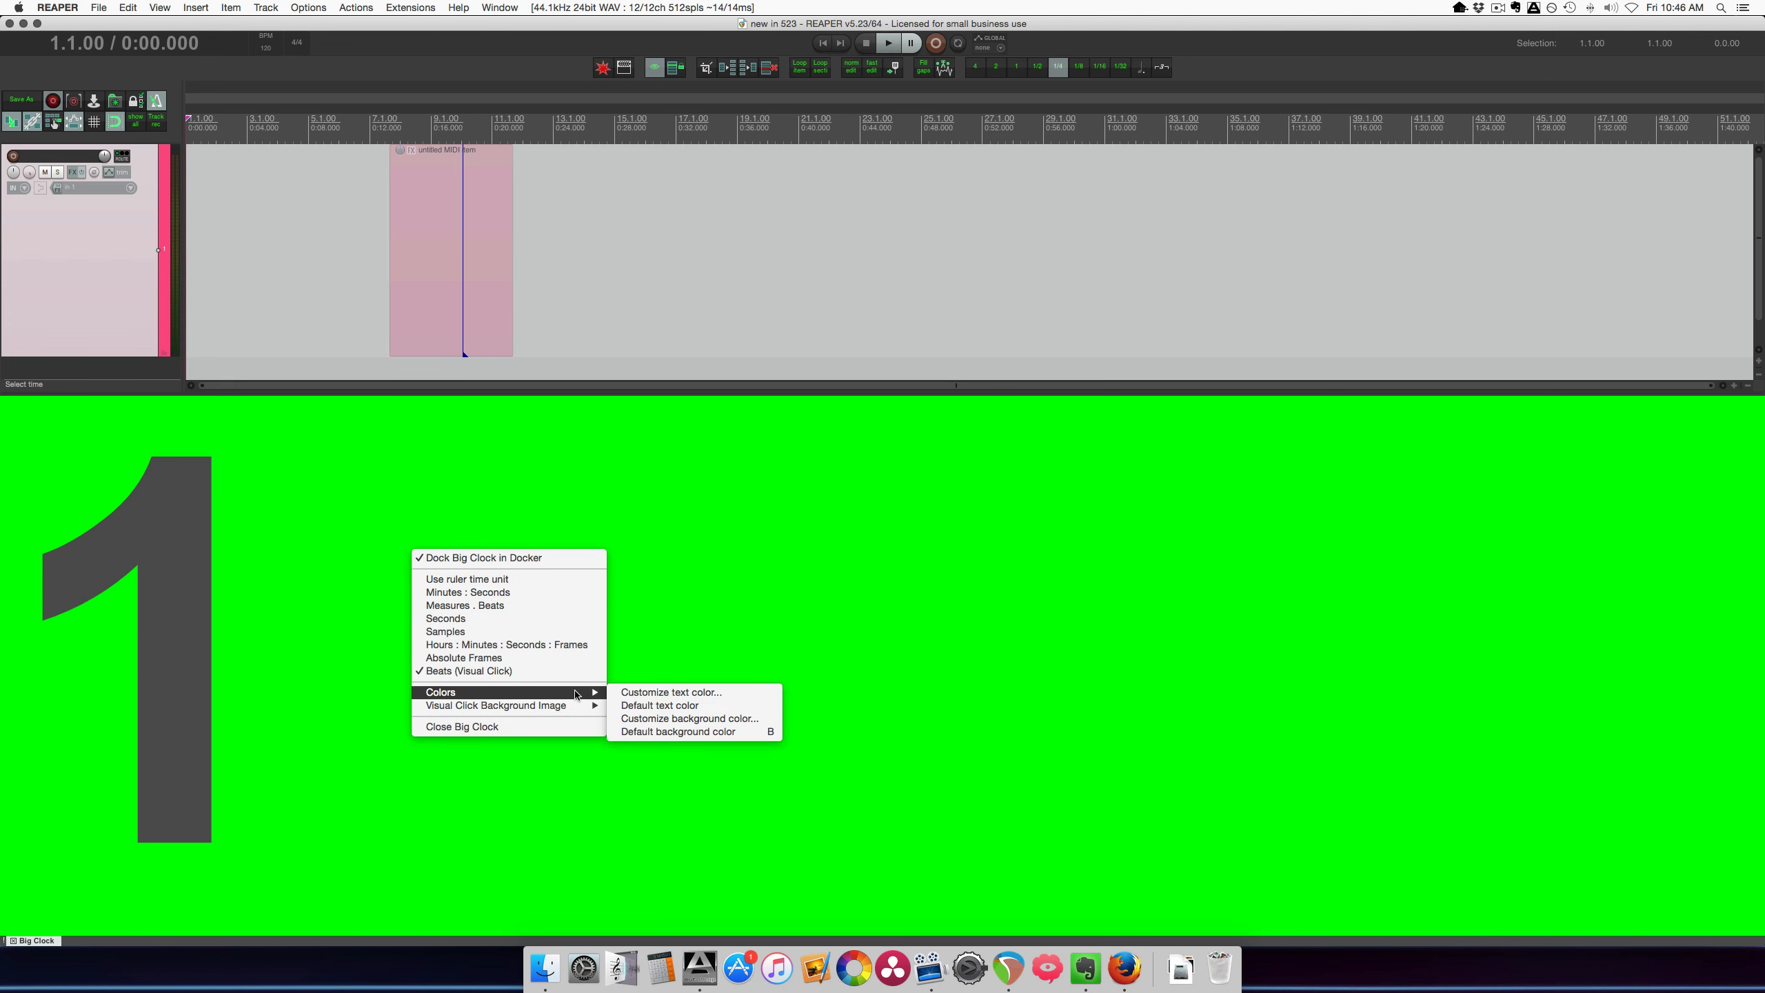
{"action": "left_click", "coordinate": [714, 692]}
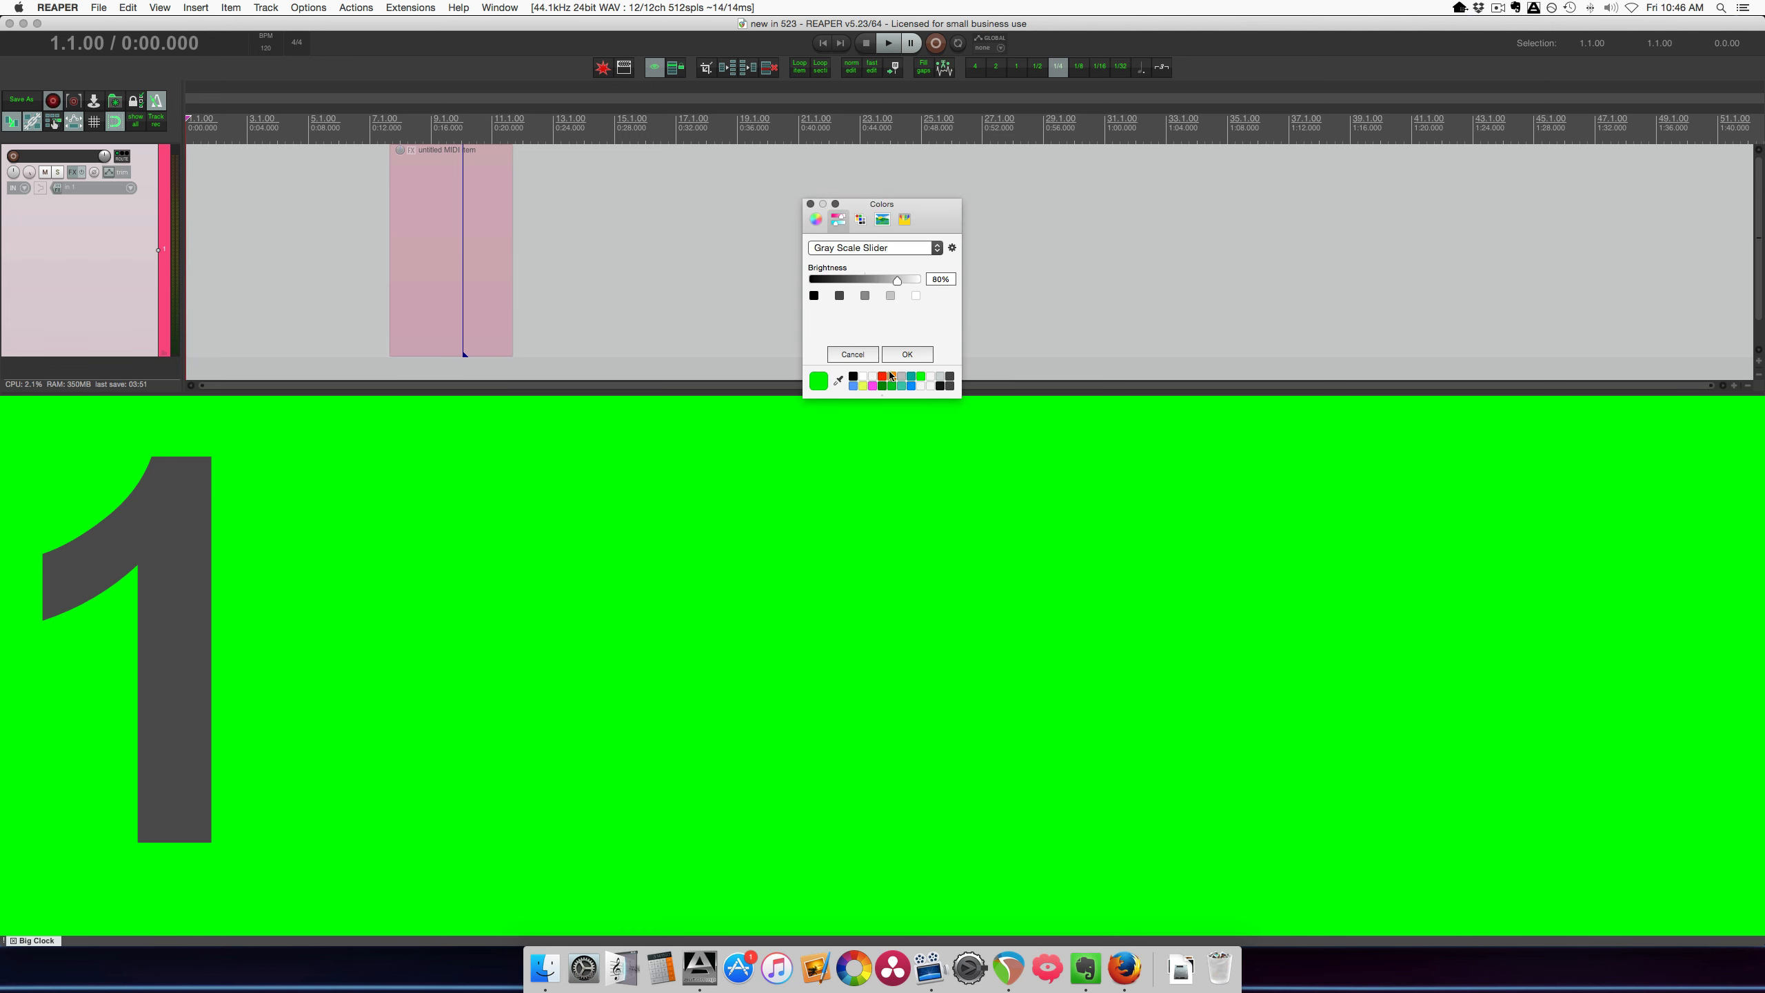
{"action": "left_click", "coordinate": [883, 377]}
{"action": "left_click", "coordinate": [907, 353]}
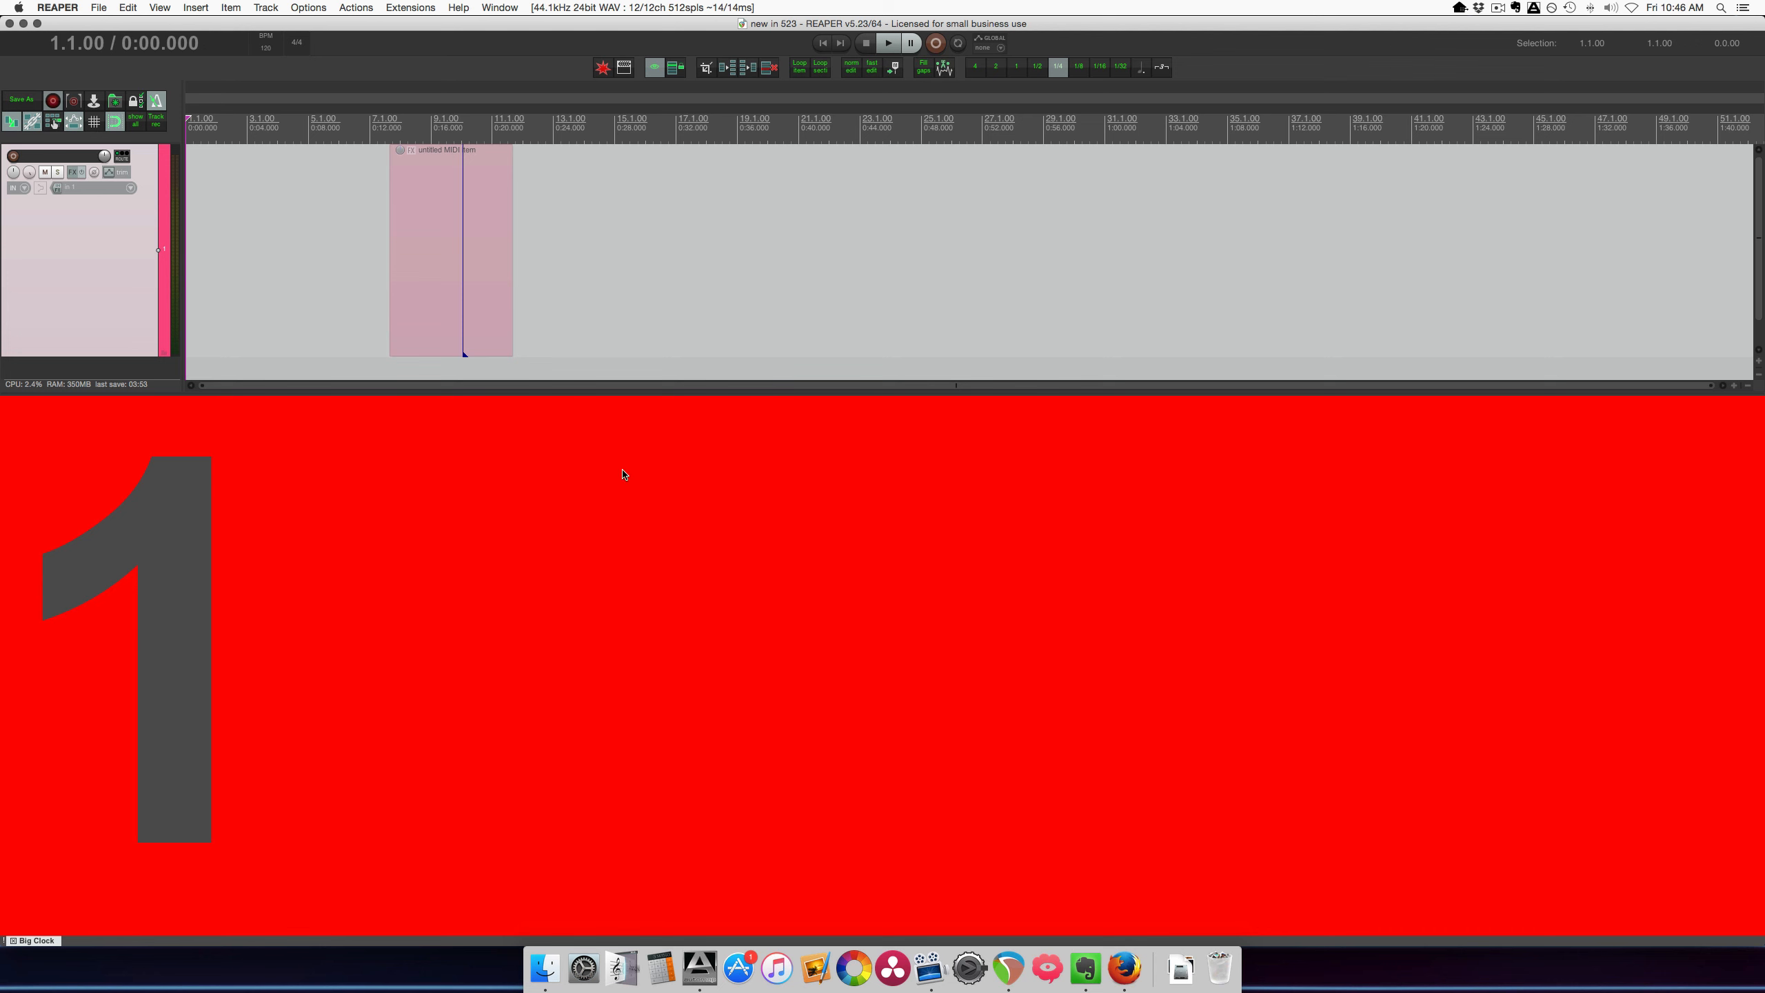
{"action": "key", "text": "space"}
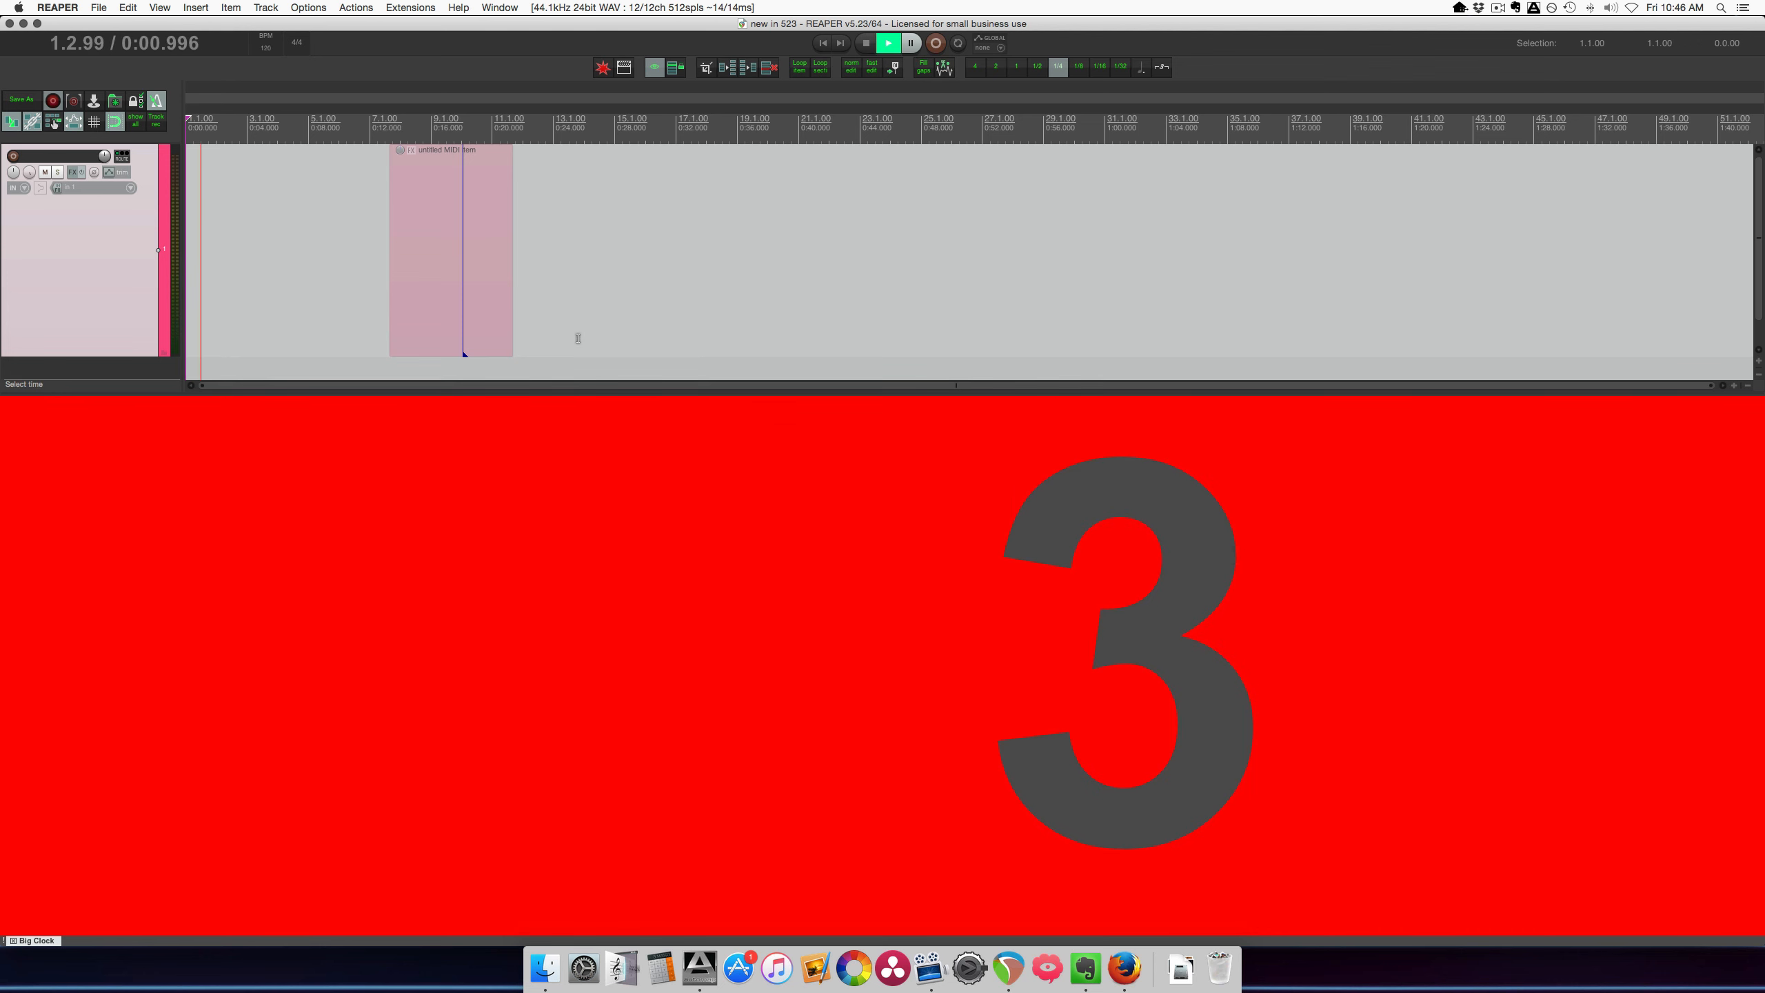
{"action": "key", "text": "space"}
Load reaper-blog.png as the Big Clock's visual click background image and preview it during playback.
{"action": "right_click", "coordinate": [602, 443]}
{"action": "mouse_move", "coordinate": [713, 598]}
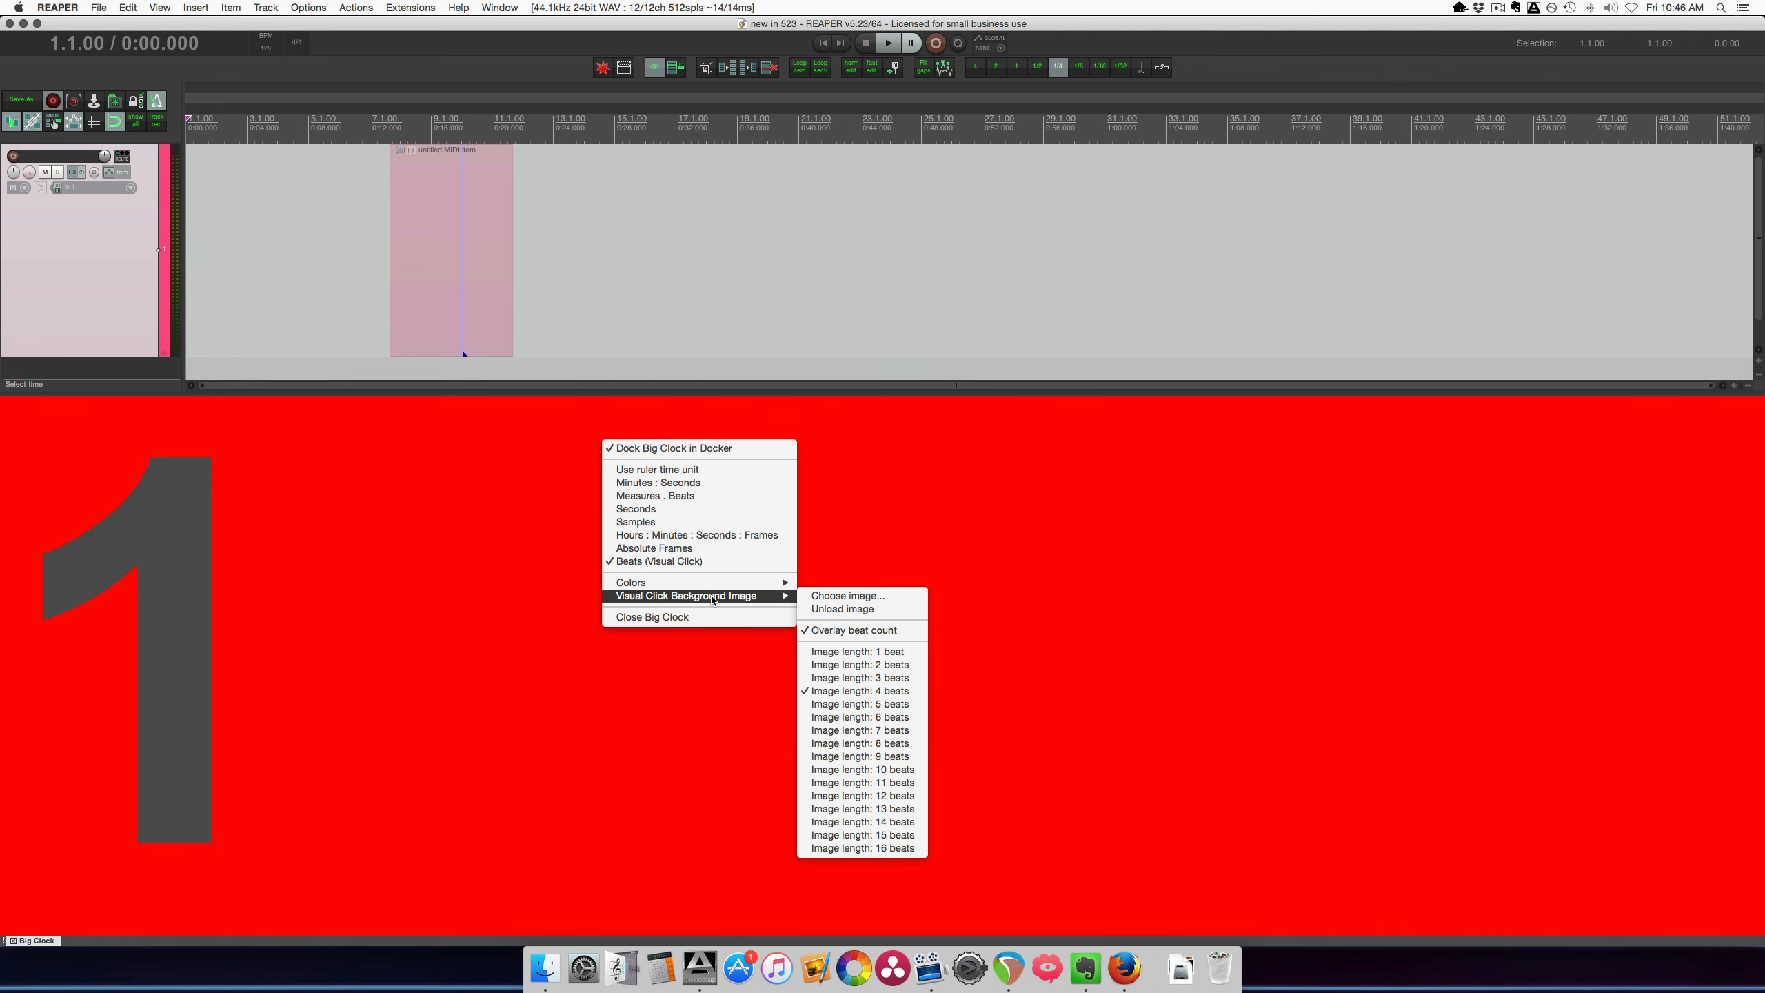
{"action": "left_click", "coordinate": [841, 598]}
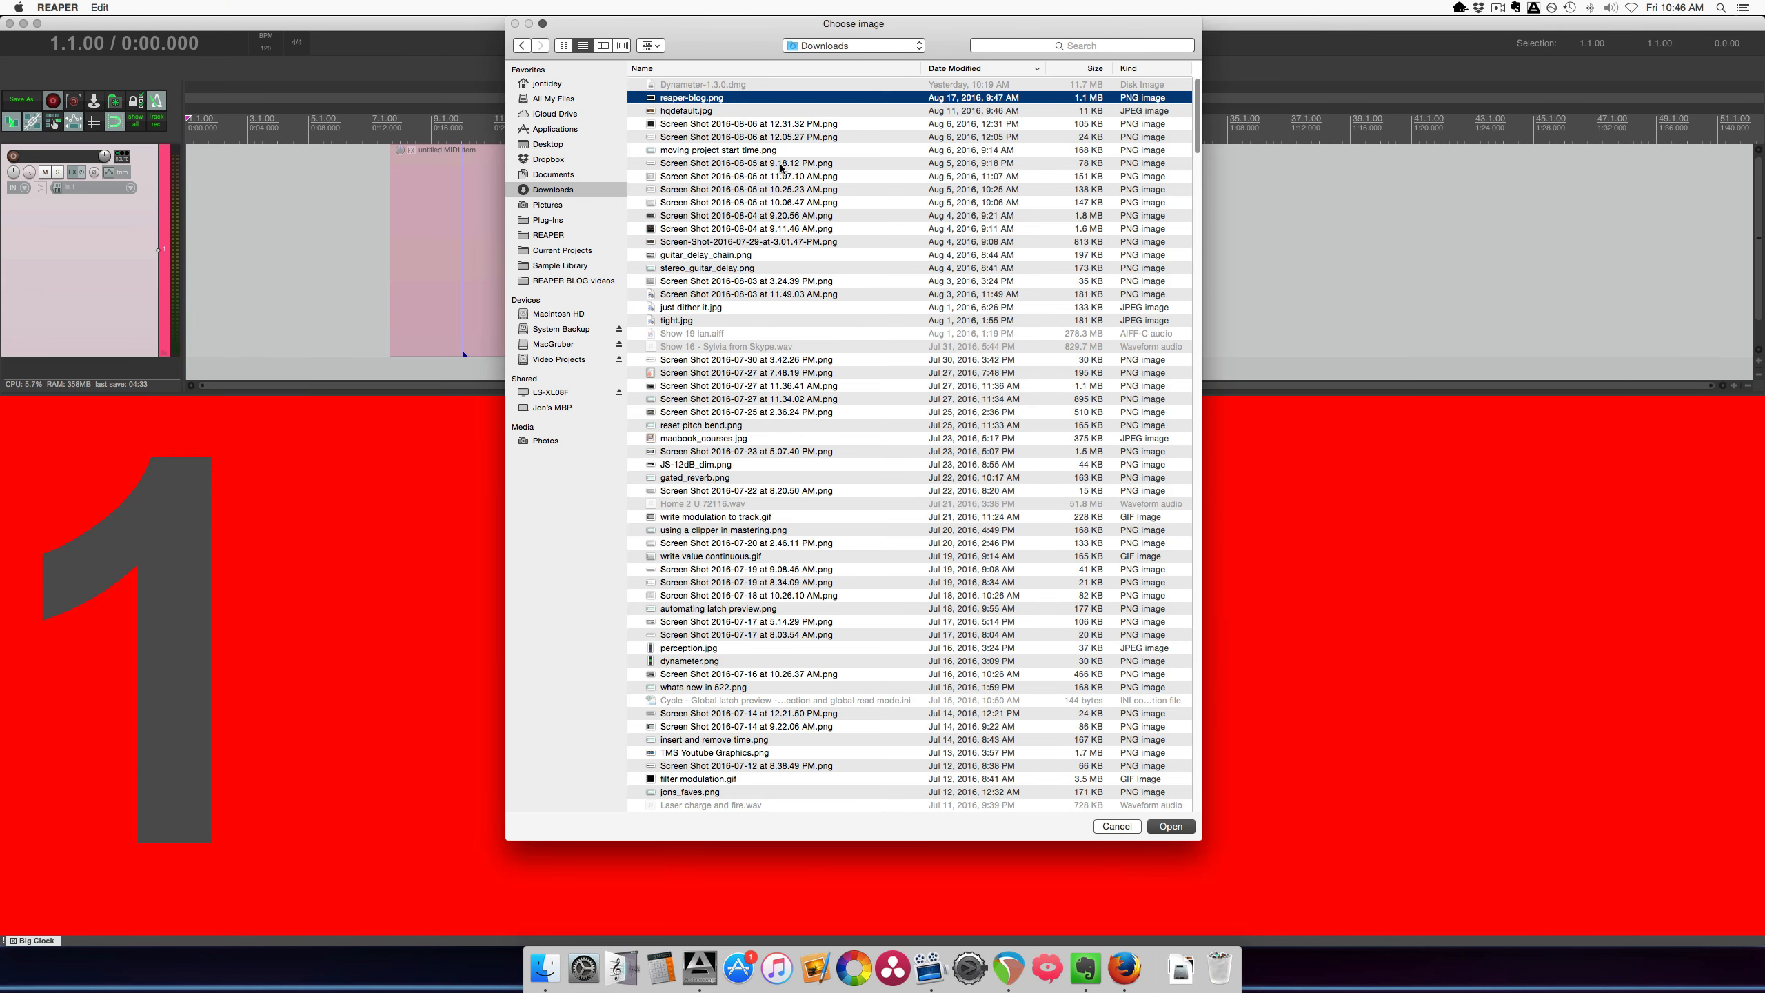
{"action": "key", "text": "Return"}
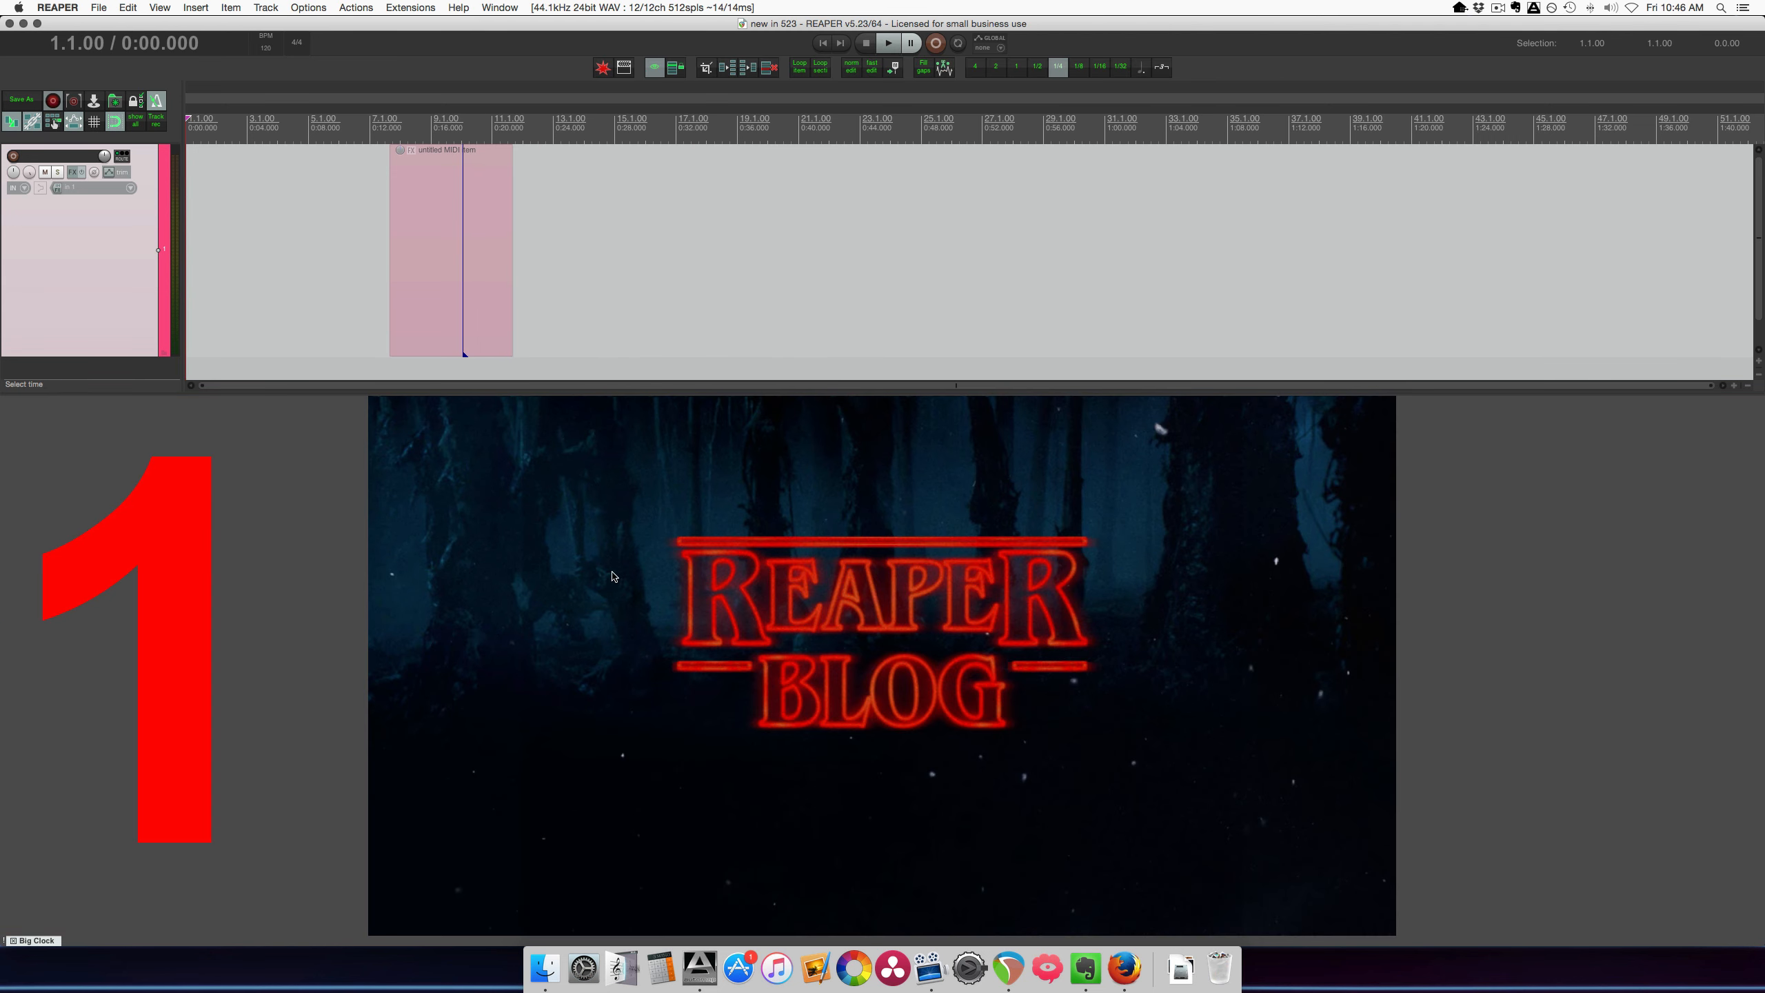
{"action": "key", "text": "space"}
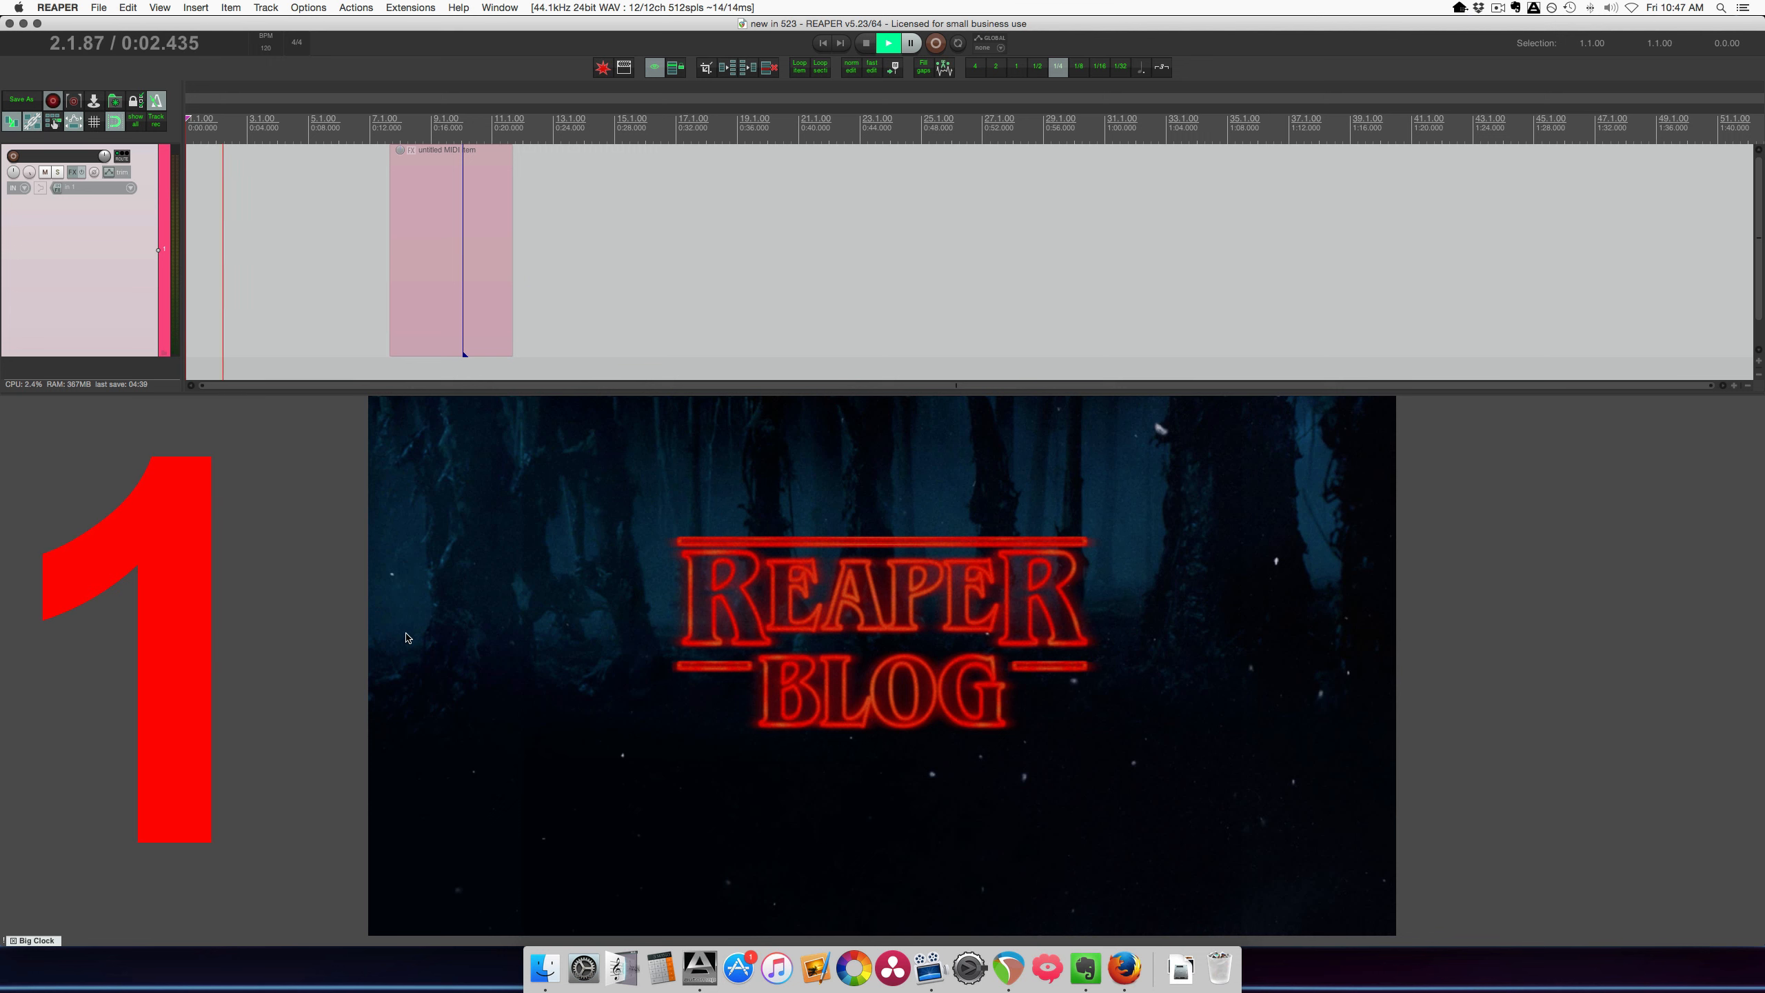
{"action": "key", "text": "space"}
Unload the visual click background image from the Big Clock.
{"action": "right_click", "coordinate": [404, 646]}
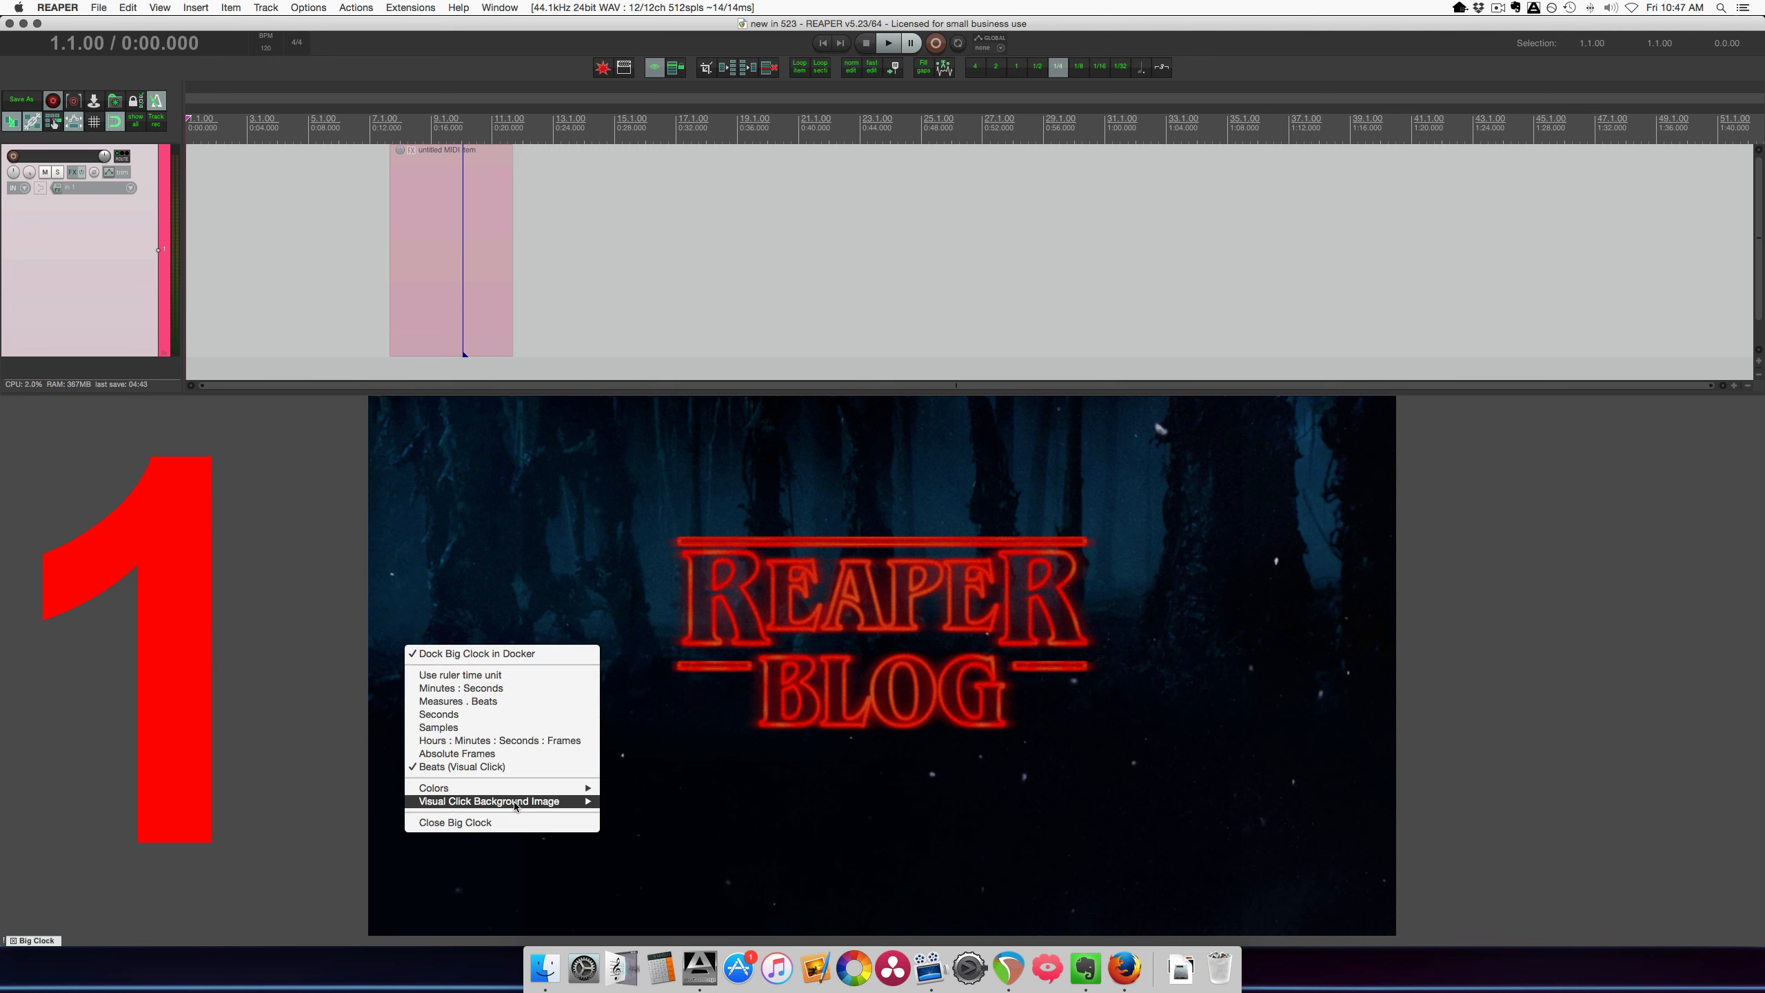
{"action": "mouse_move", "coordinate": [525, 804]}
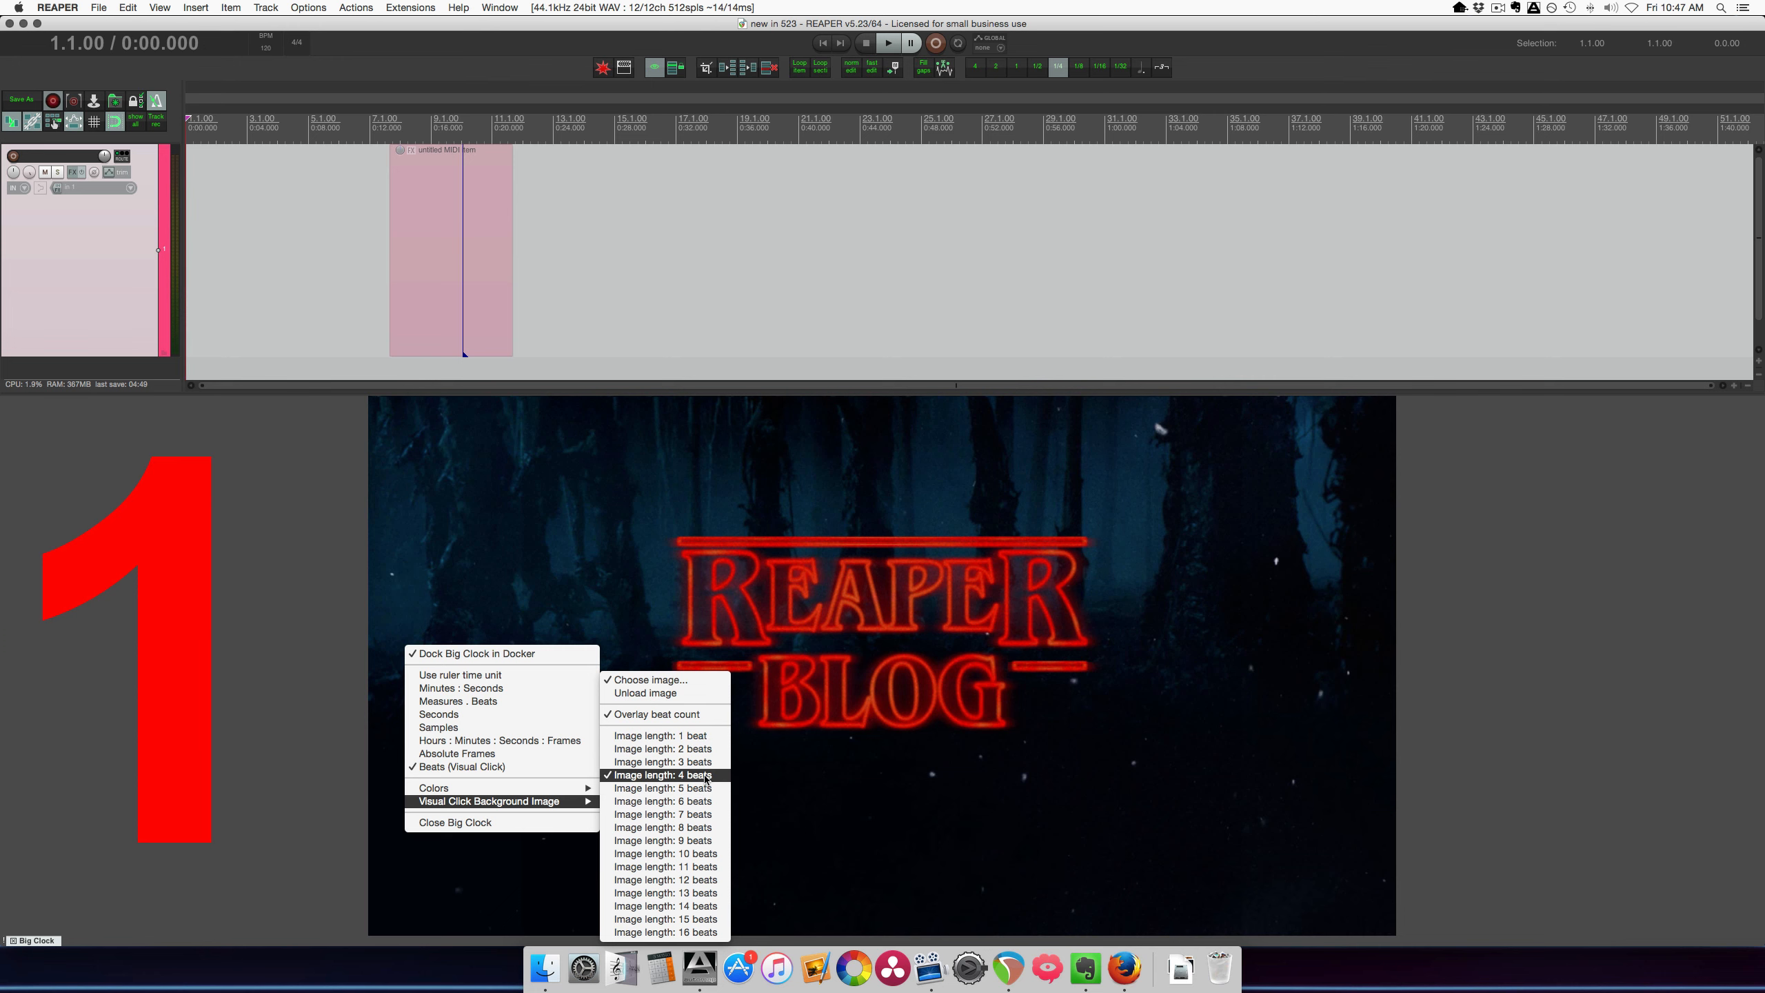
{"action": "left_click", "coordinate": [646, 693]}
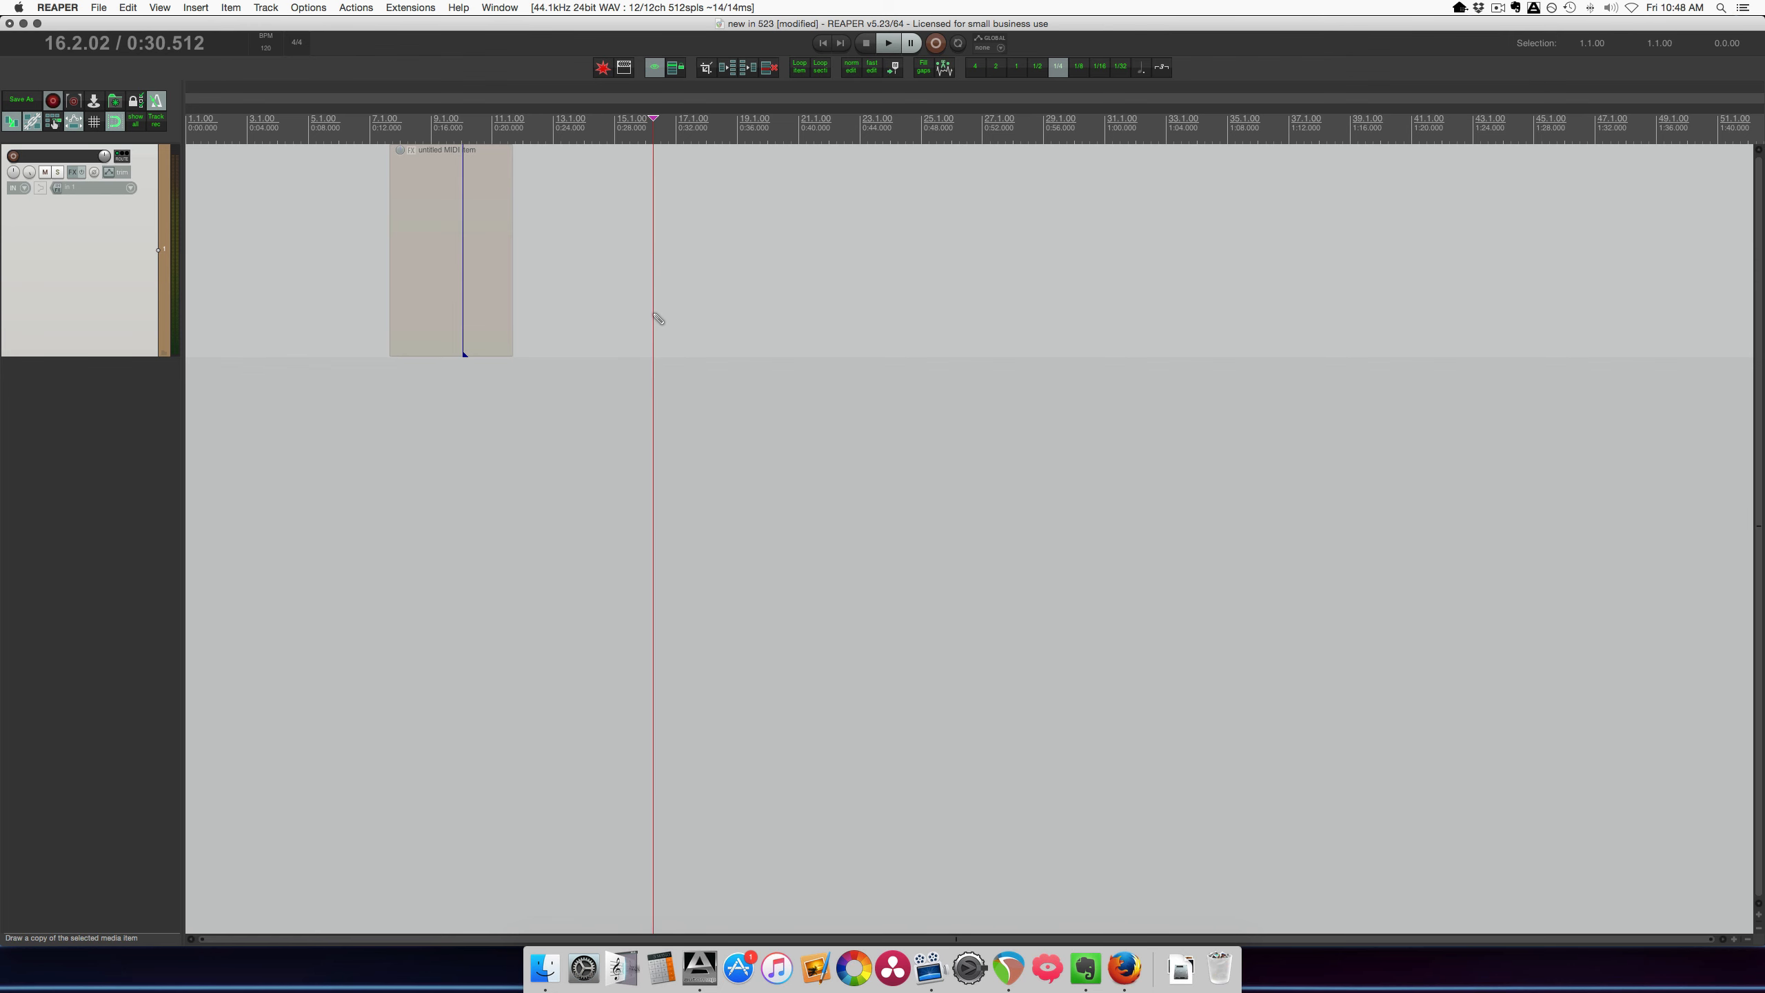
Open the action list and highlight the automation actions for clearing all track envelope latches and clearing track envelope latches.
{"action": "key", "text": "question"}
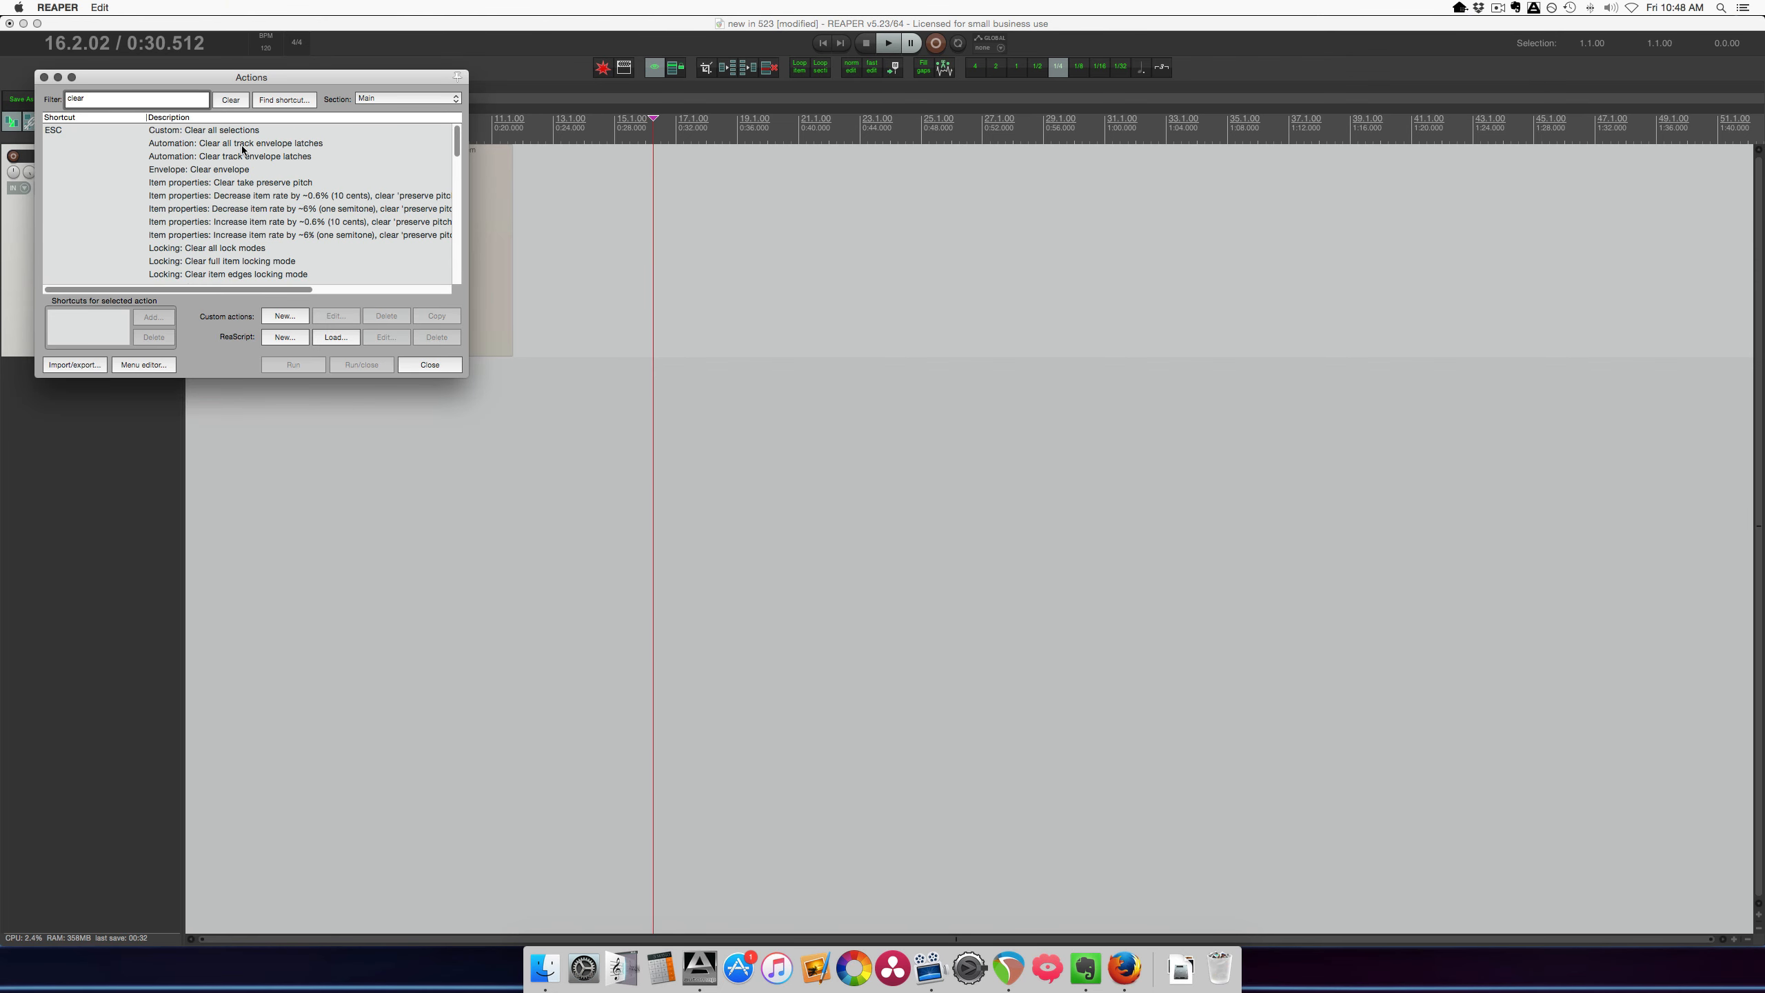
{"action": "left_click", "coordinate": [292, 144]}
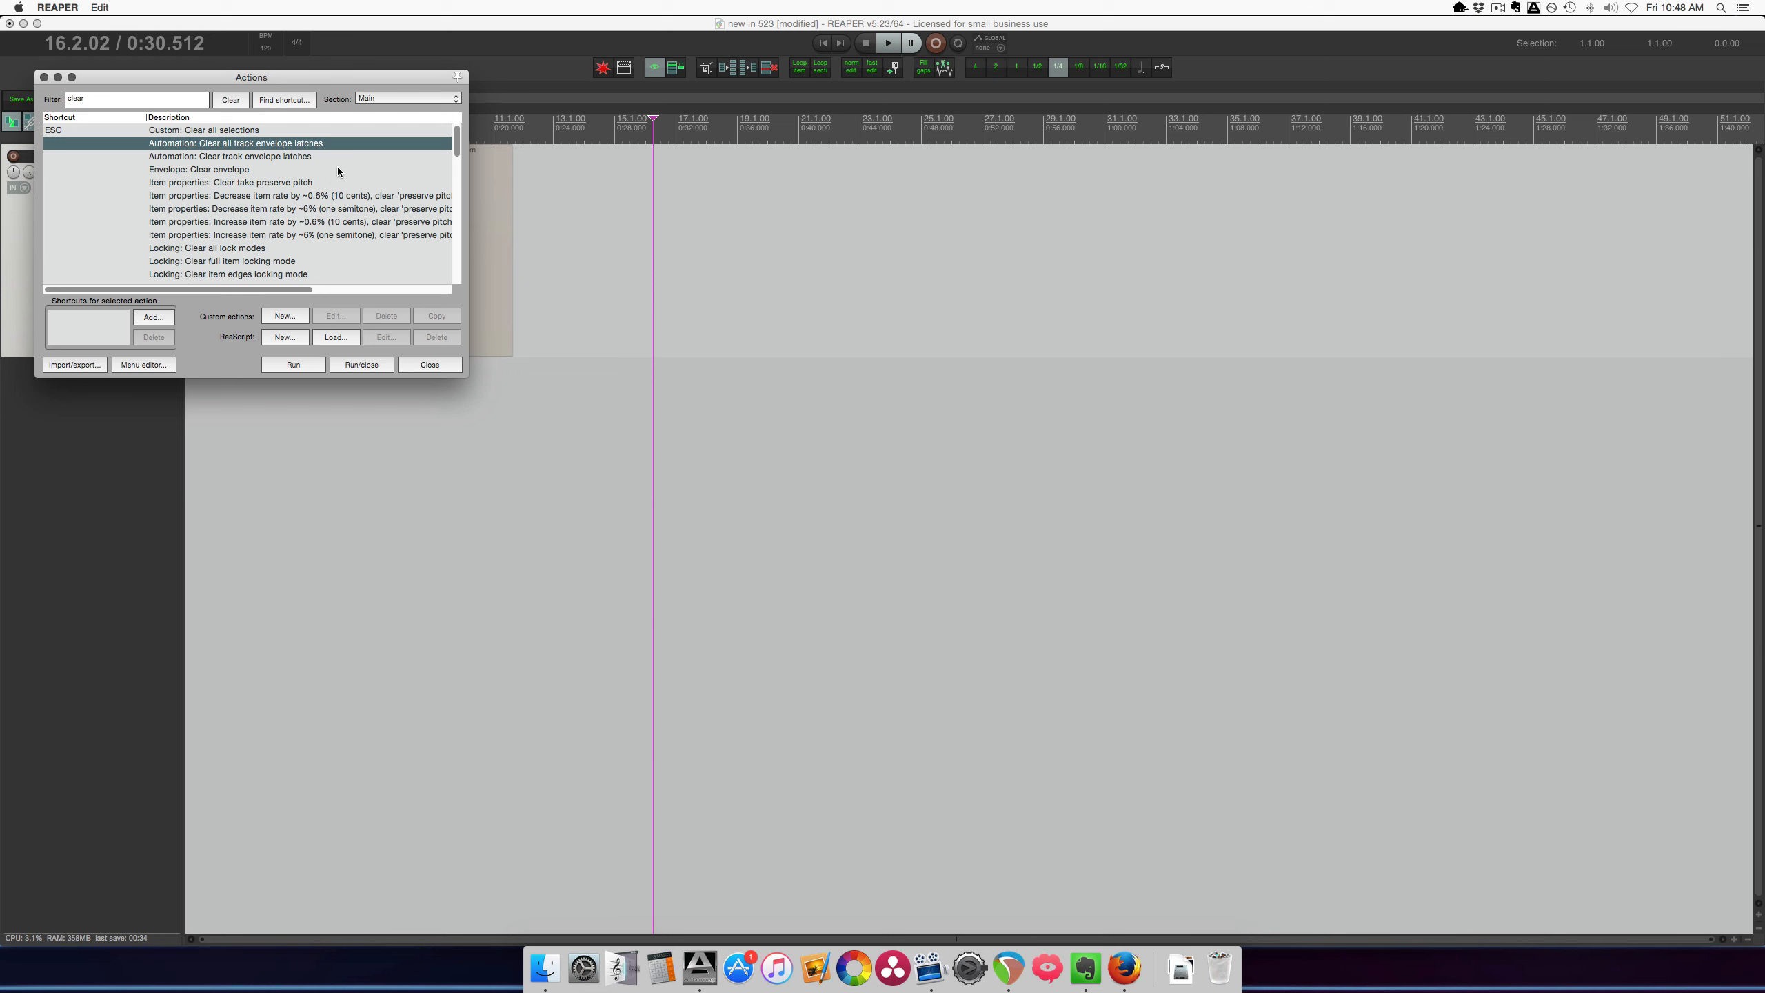
{"action": "left_click", "coordinate": [336, 158]}
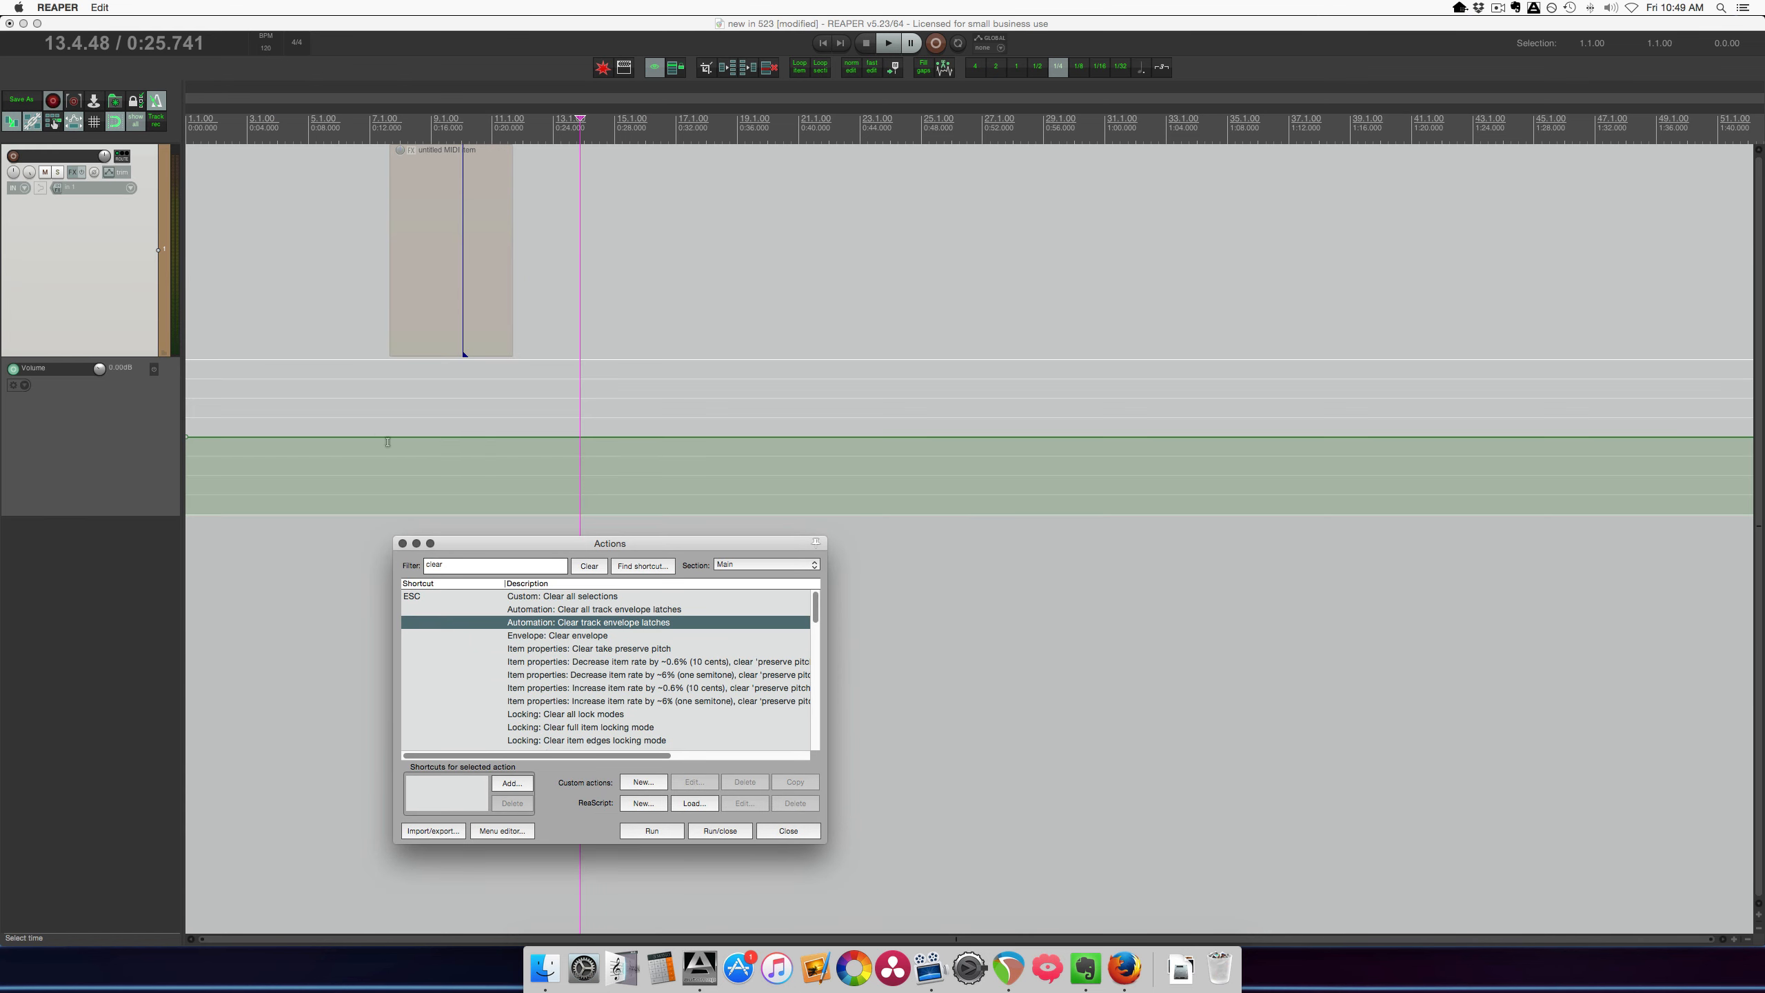
Make a time selection from about 16.2.92 to 27.1.05 over the volume envelope and start playback.
{"action": "left_click_drag", "start_coordinate": [381, 436], "coordinate": [847, 470]}
{"action": "left_click_drag", "start_coordinate": [981, 470], "coordinate": [660, 481]}
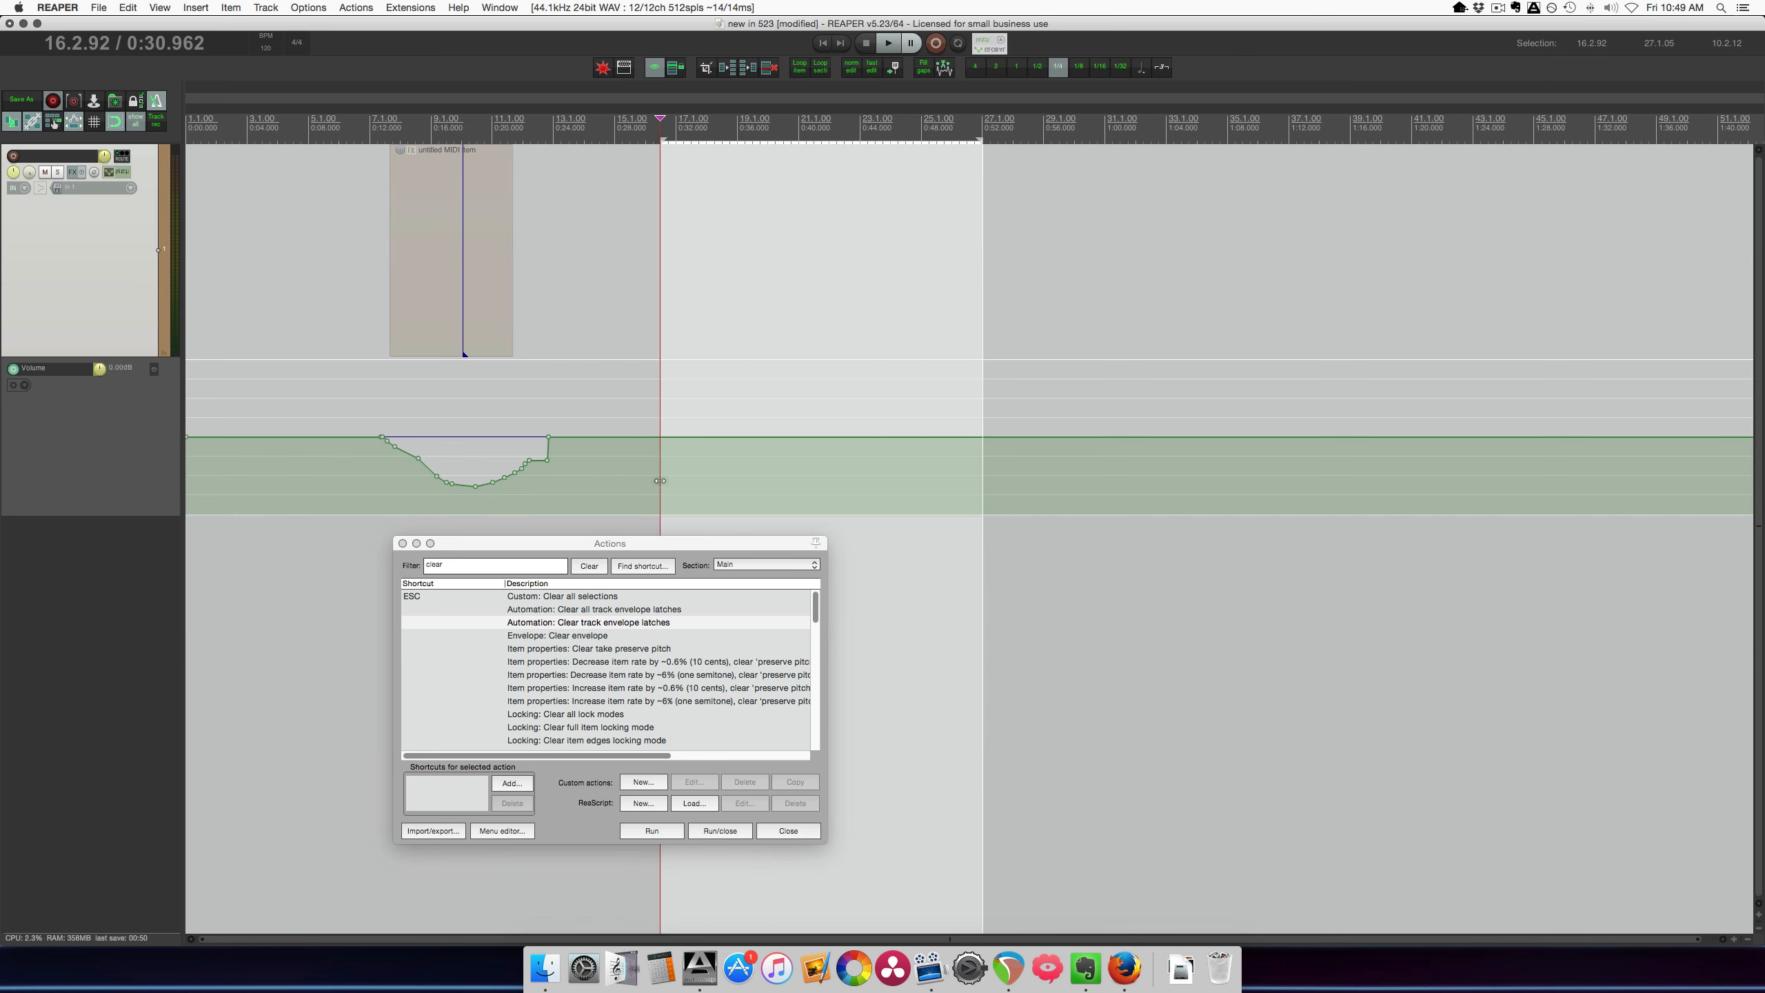
{"action": "key", "text": "space"}
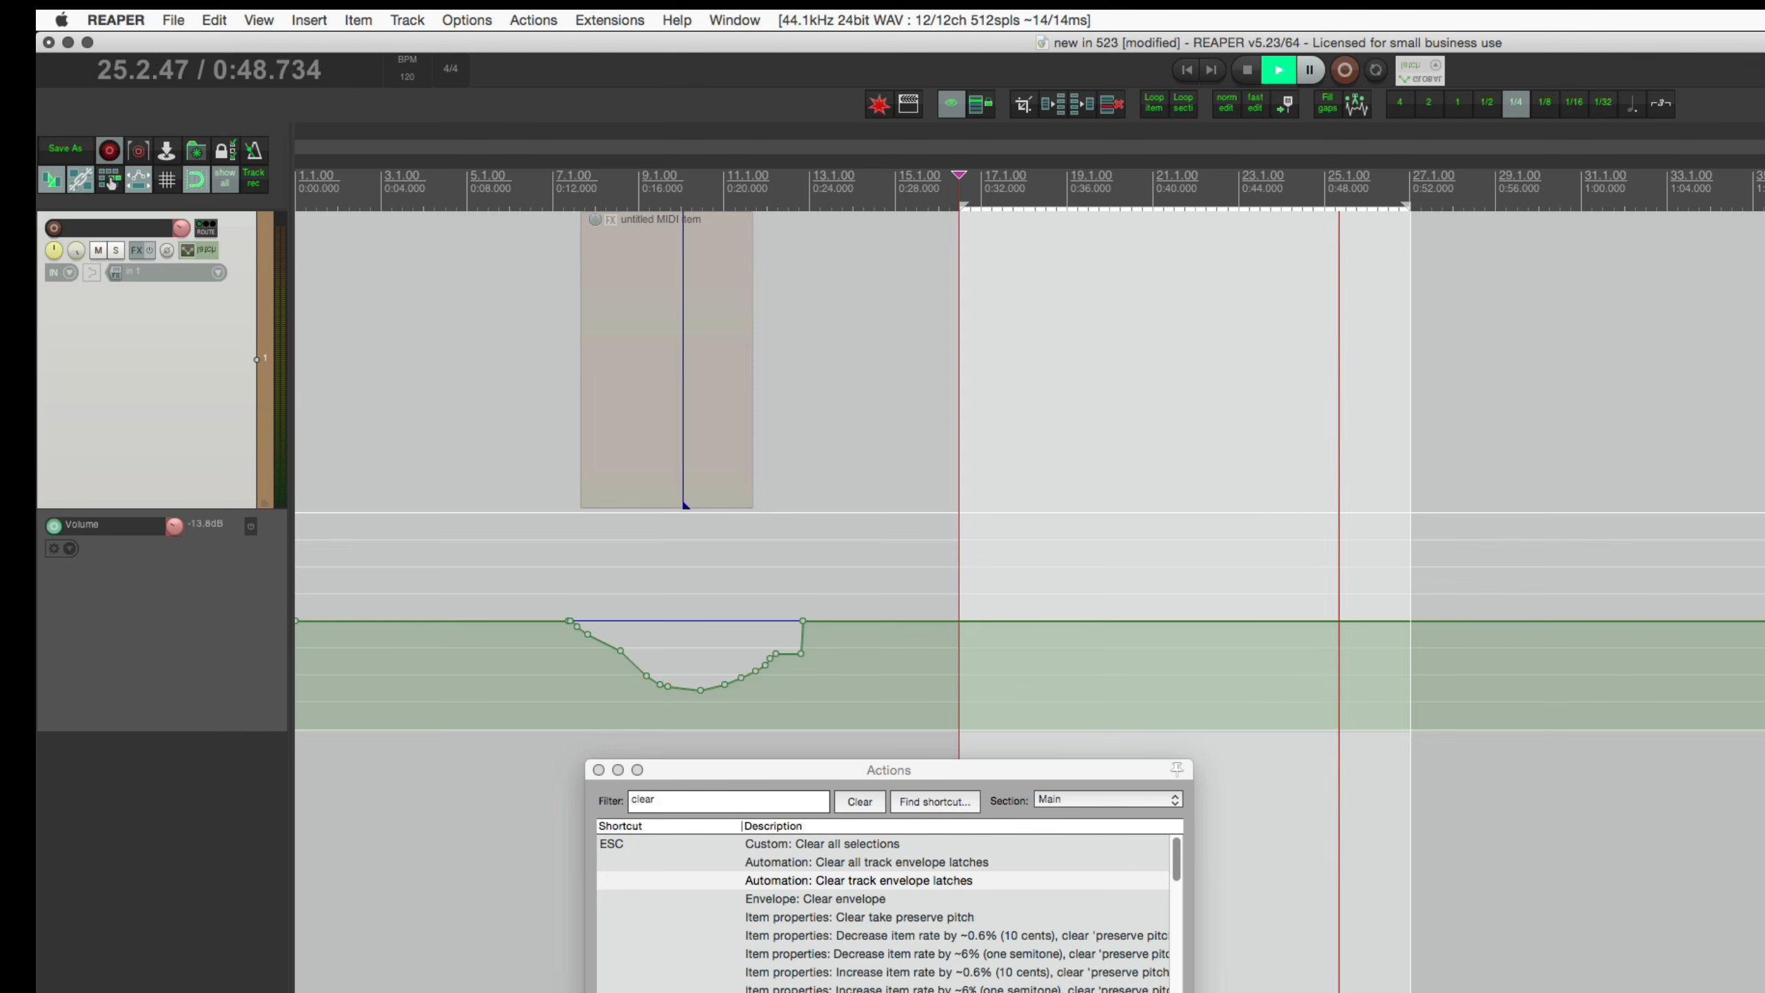
Run "Automation: Clear track envelope latches" during playback, and stop playback.
{"action": "left_click", "coordinate": [870, 880]}
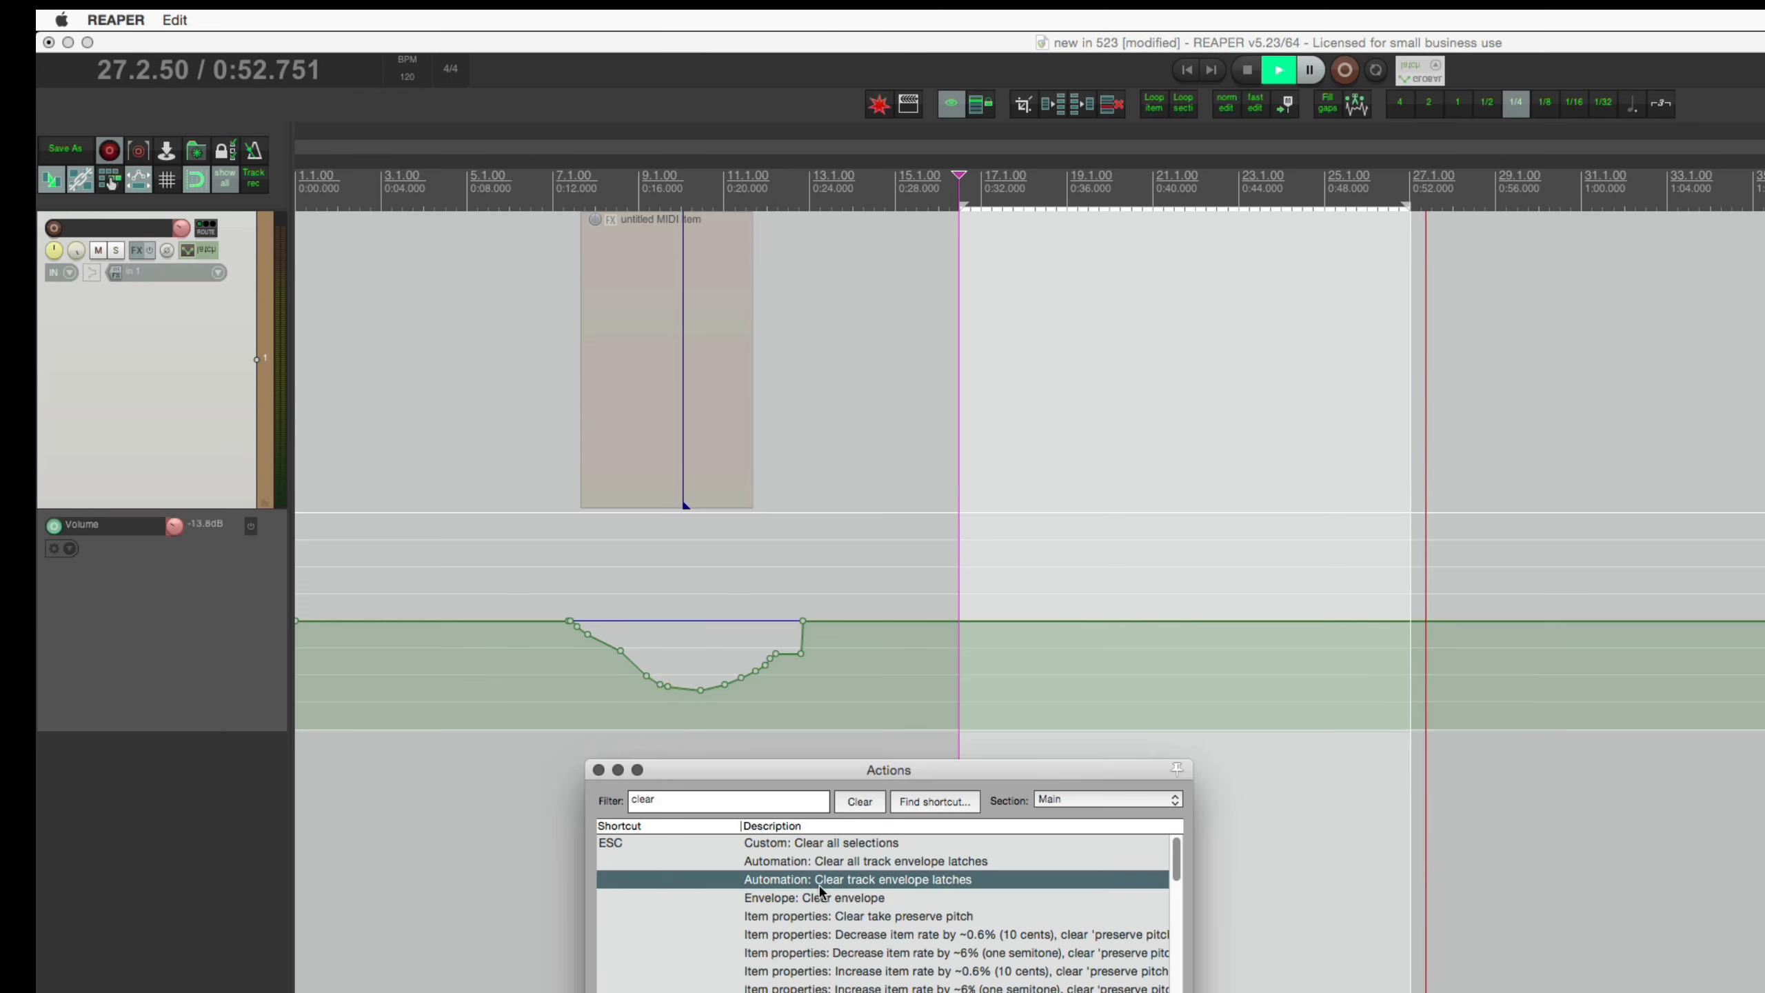
{"action": "double_click", "coordinate": [883, 886]}
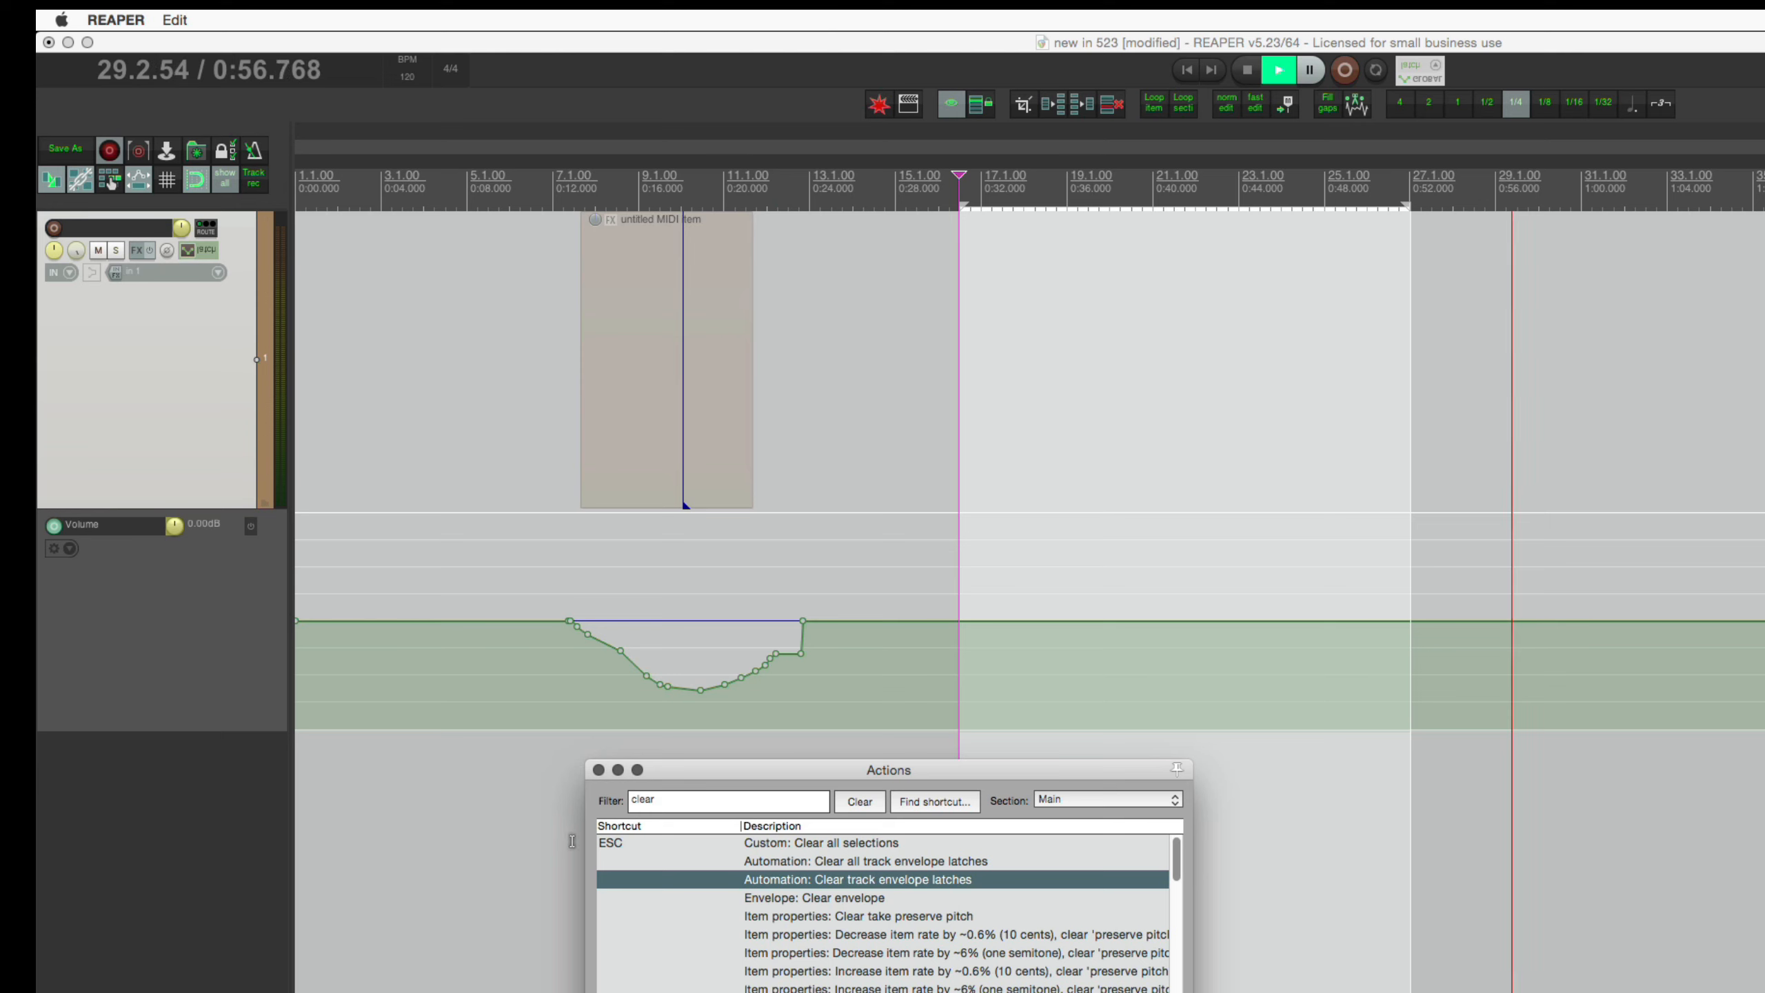
{"action": "left_click", "coordinate": [1364, 691]}
{"action": "key", "text": "space"}
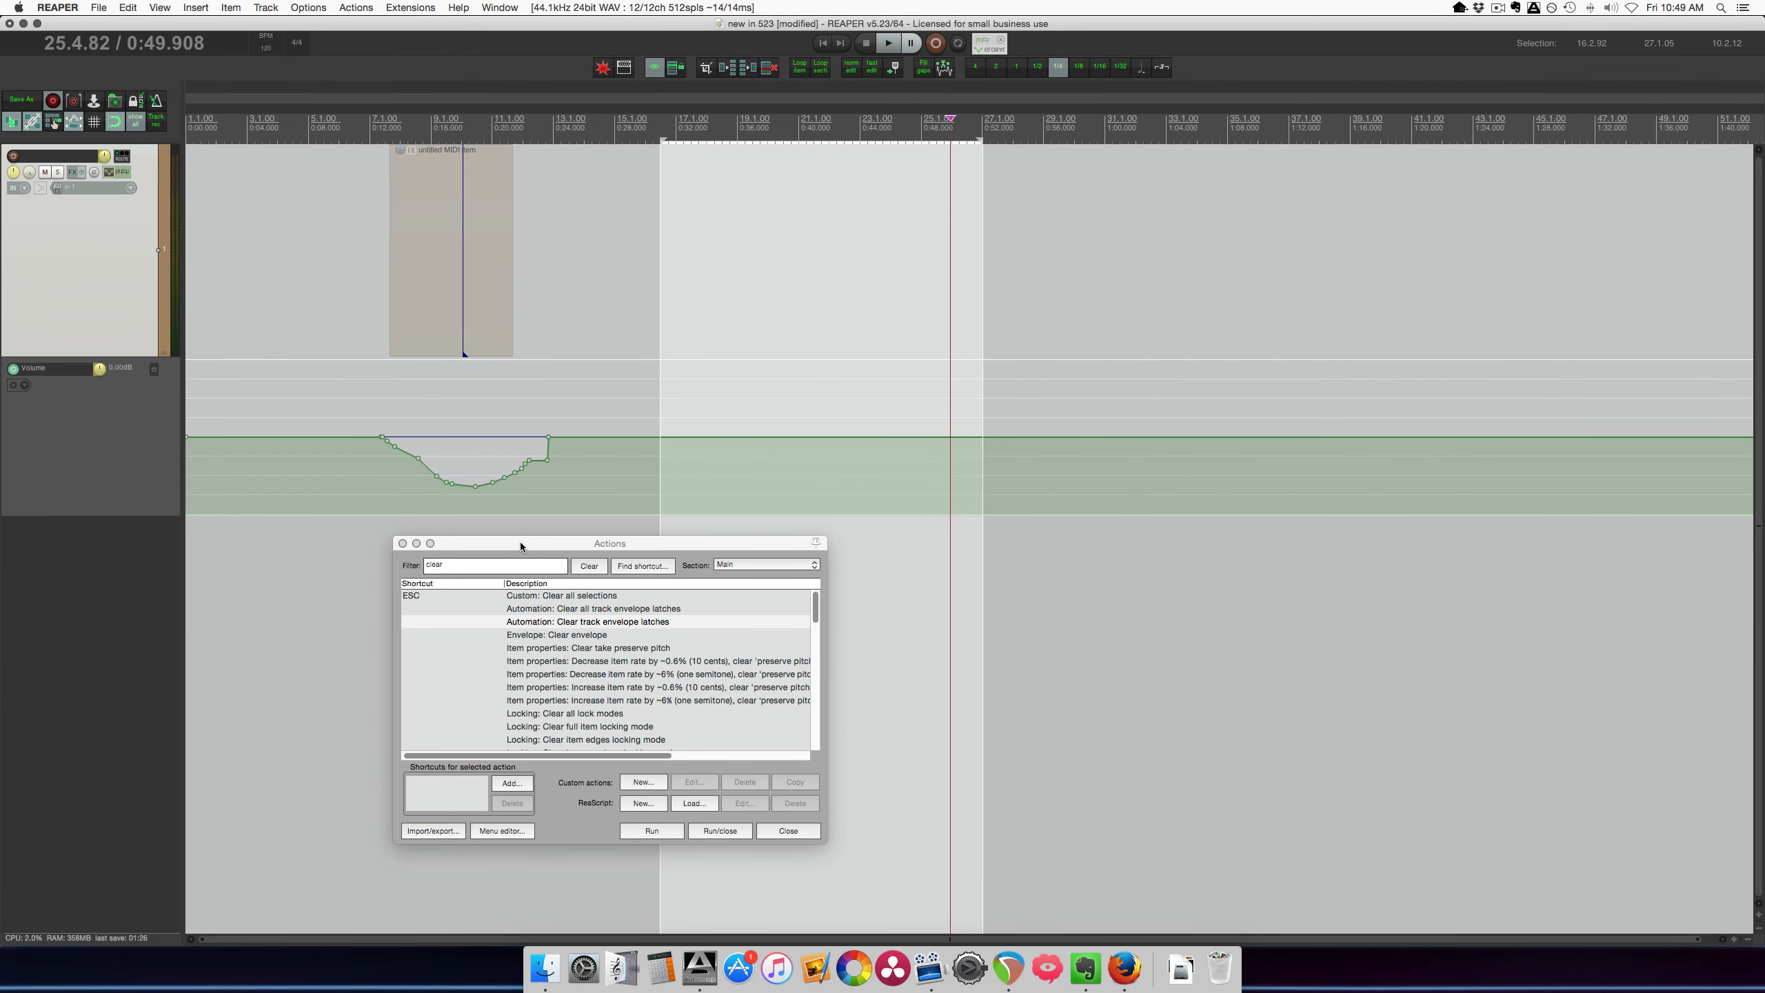
Open the track's untitled MIDI item in the MIDI editor.
{"action": "key", "text": "F1"}
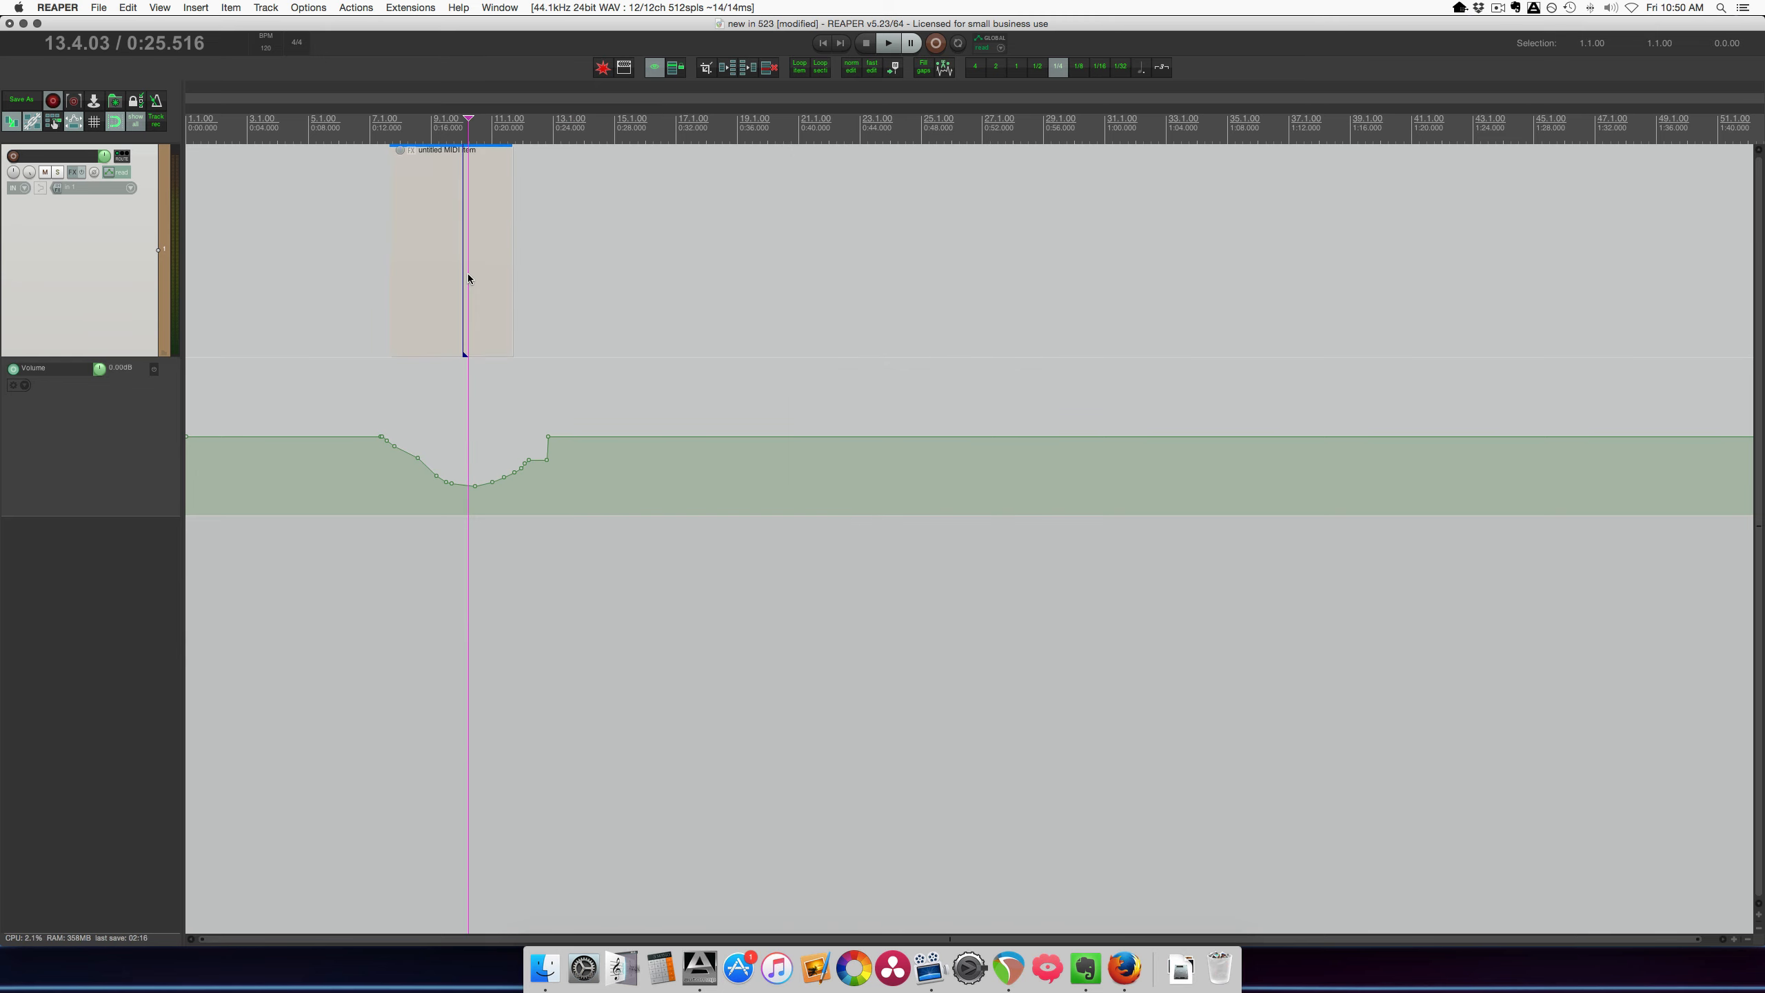
{"action": "double_click", "coordinate": [466, 274]}
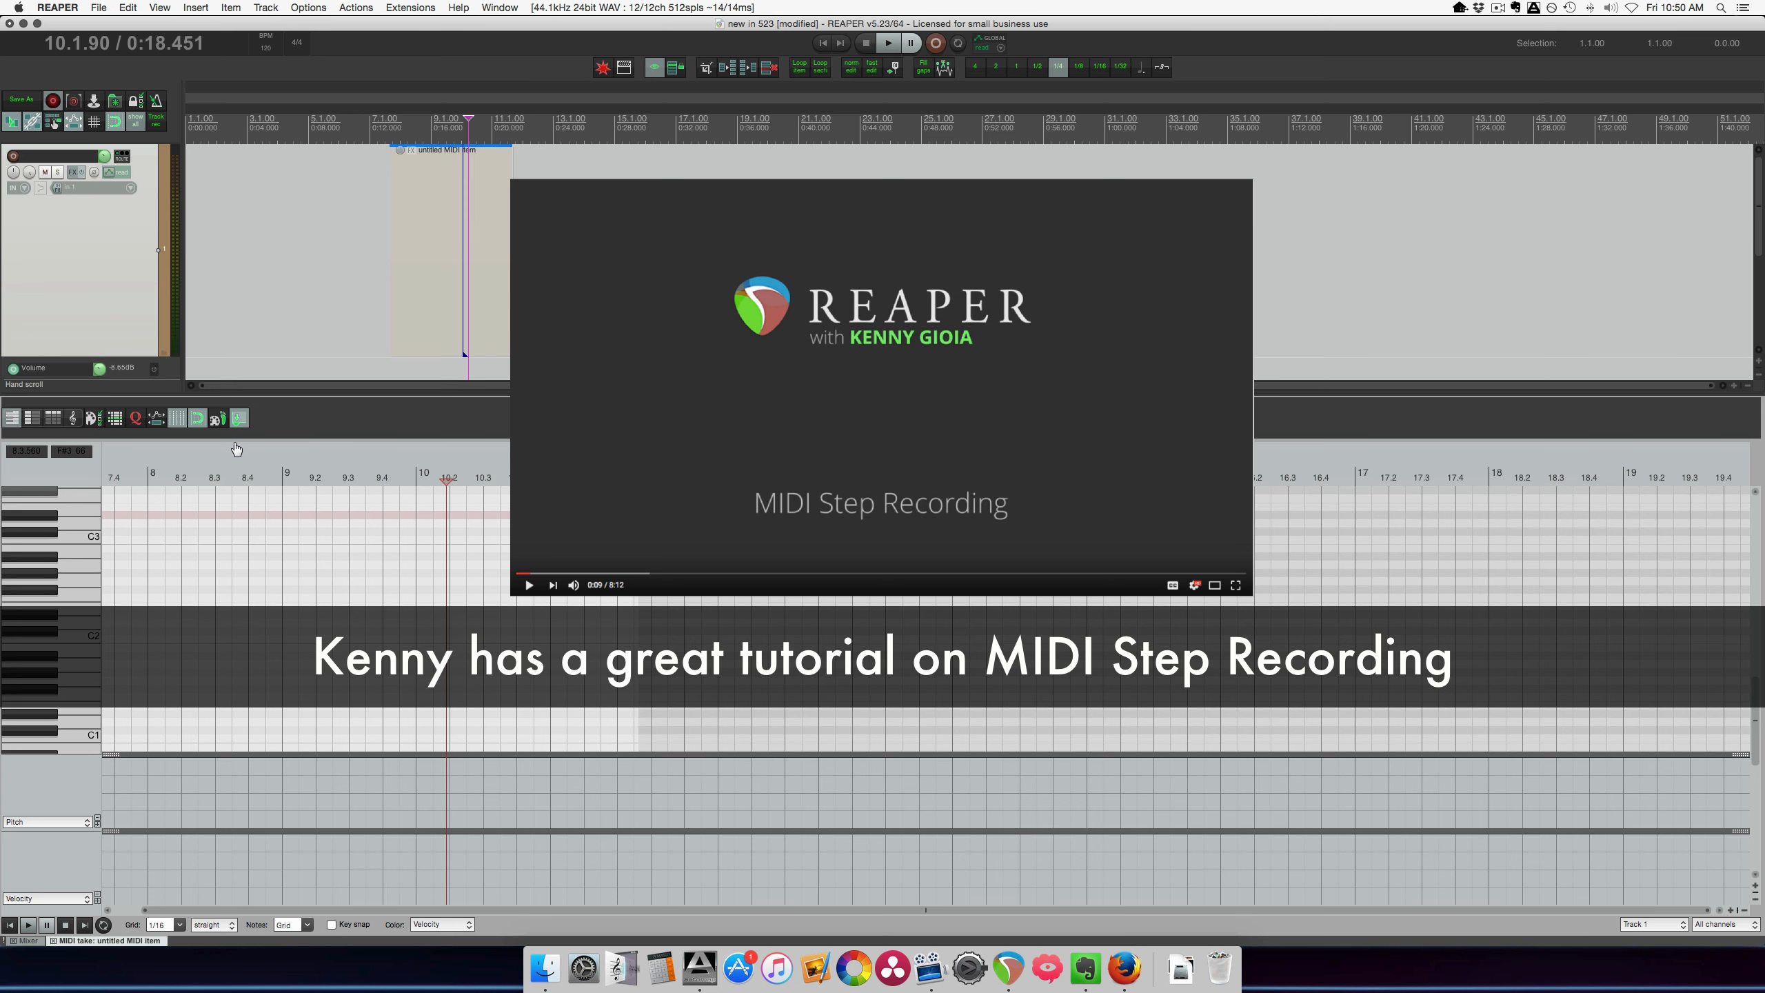
{"action": "scroll", "coordinate": [237, 455], "scroll_direction": "left", "scroll_amount": 2}
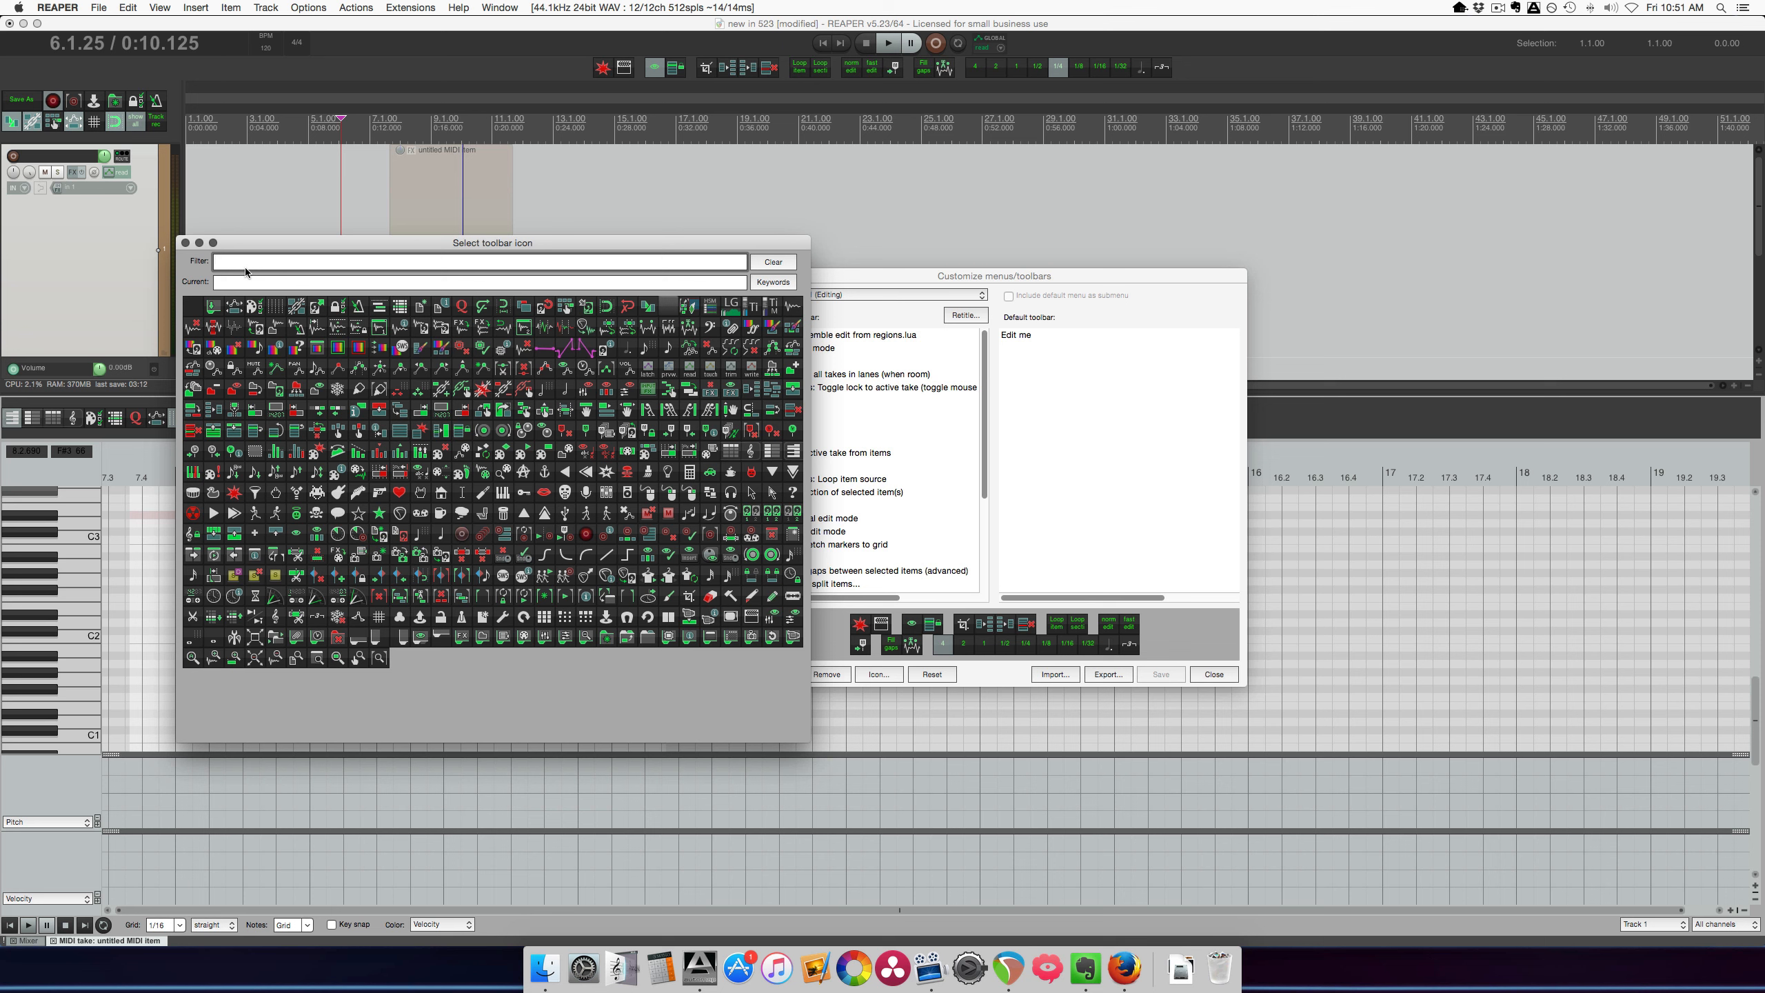
Choose toolbar_env_auto_preview.png as the toolbar button's icon and filter the icon list by "env".
{"action": "type", "text": "re"}
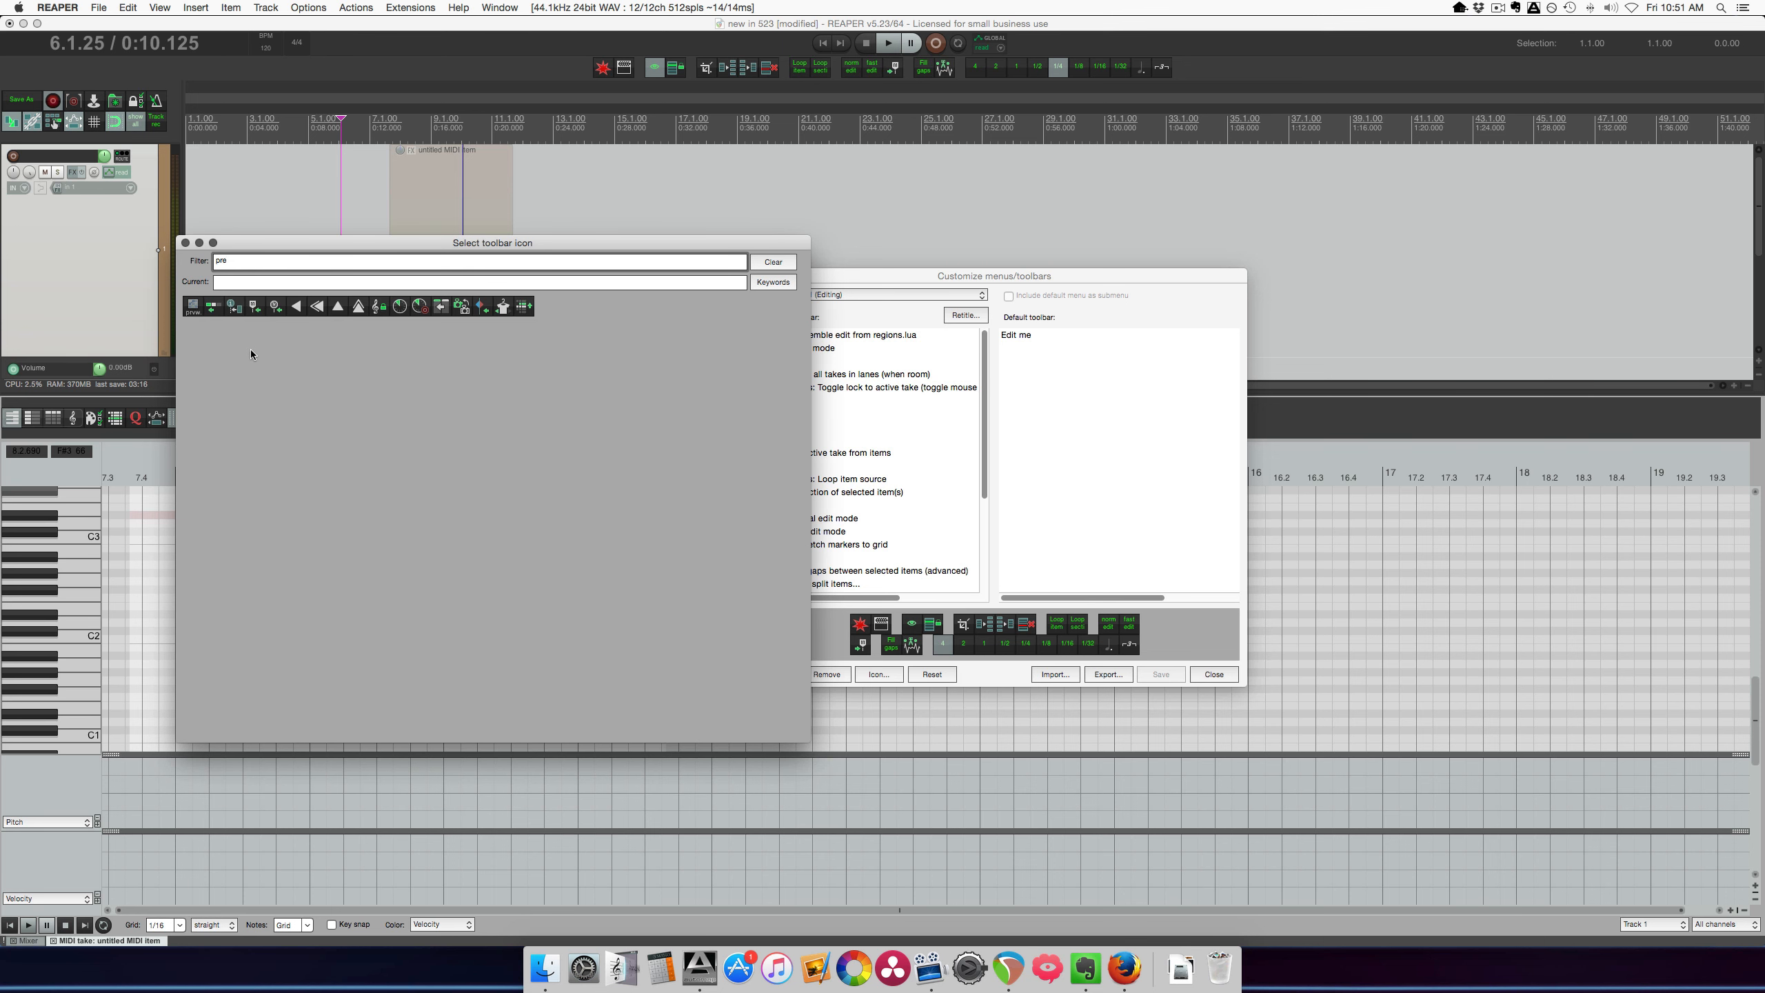
{"action": "left_click", "coordinate": [193, 308]}
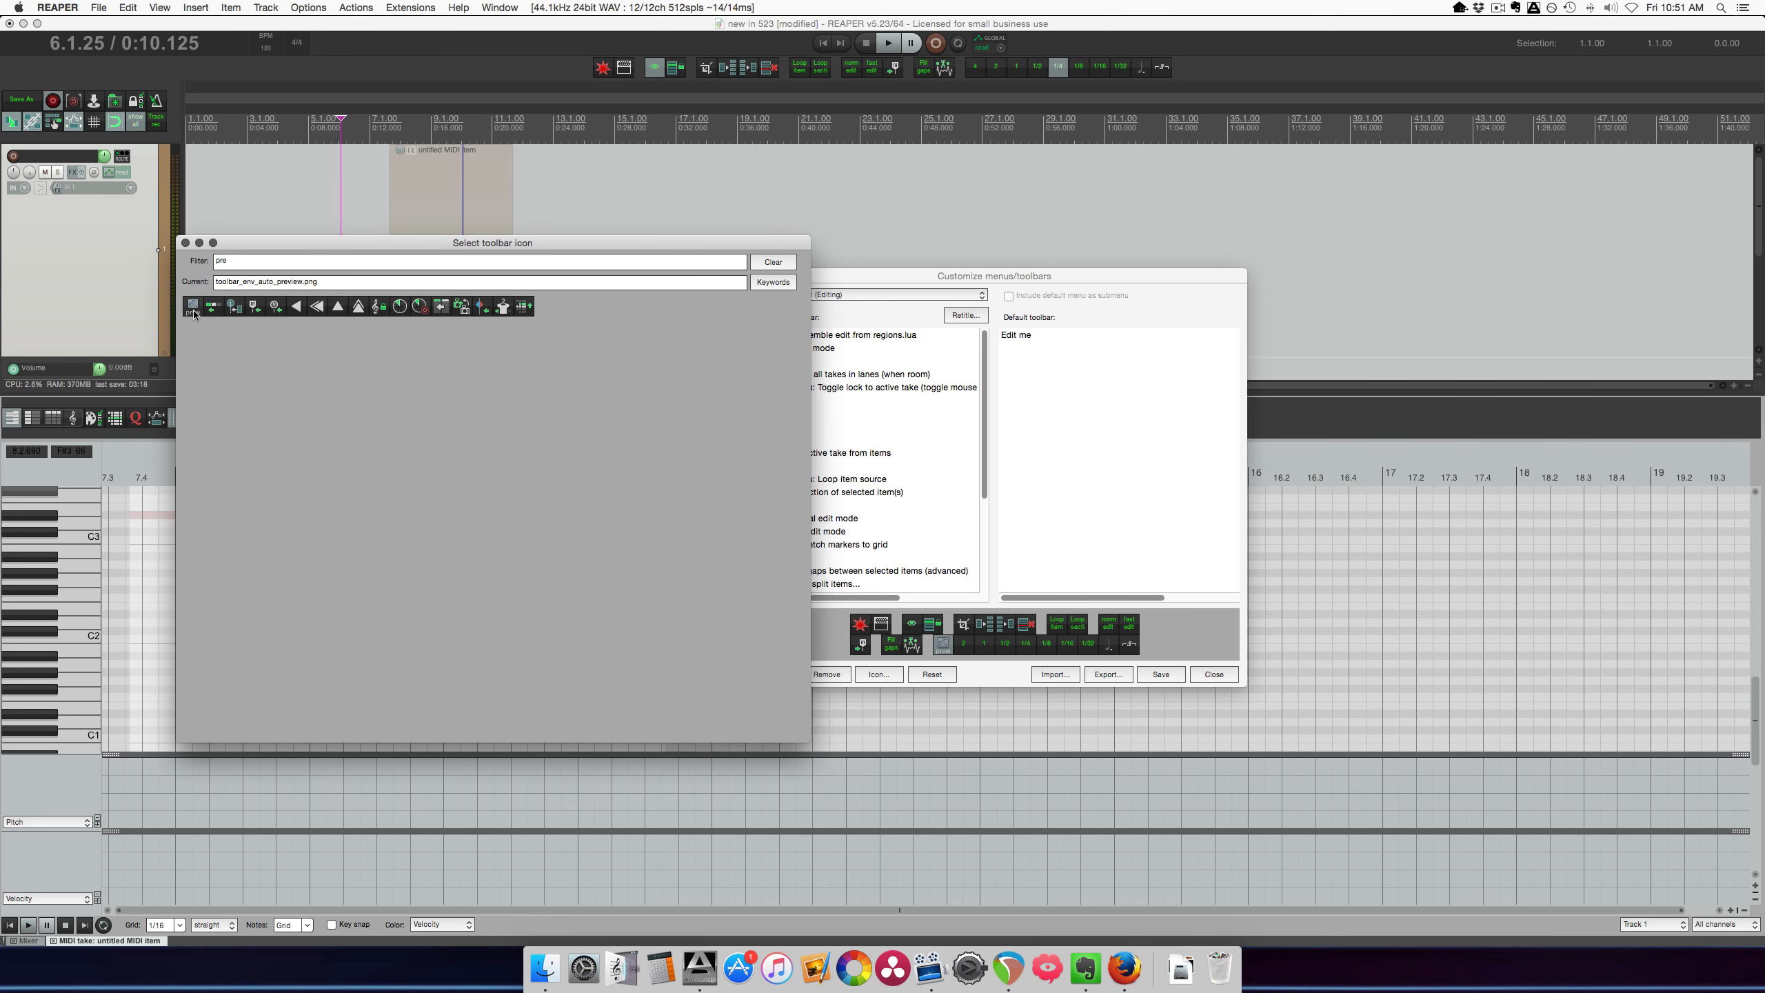
{"action": "double_click", "coordinate": [235, 260]}
{"action": "type", "text": "env"}
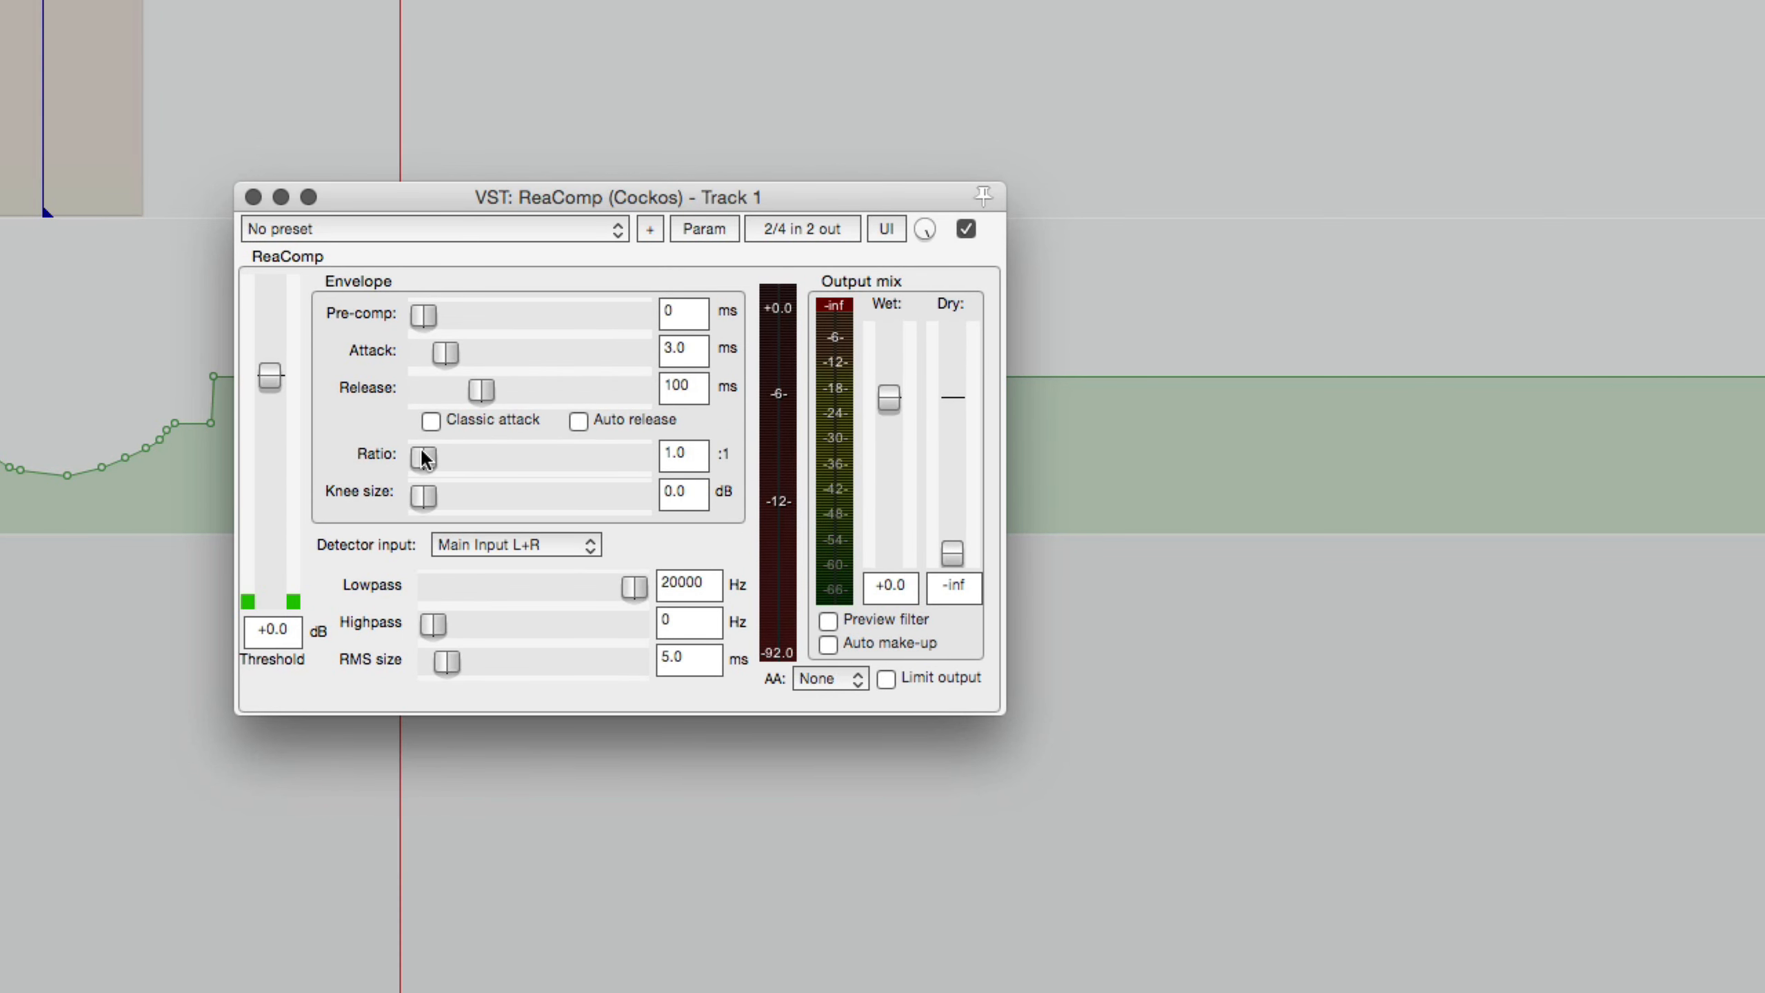
Set ReaComp's ratio to inf and its threshold to -inf, and toggle Auto make-up.
{"action": "left_click_drag", "start_coordinate": [423, 457], "coordinate": [770, 461]}
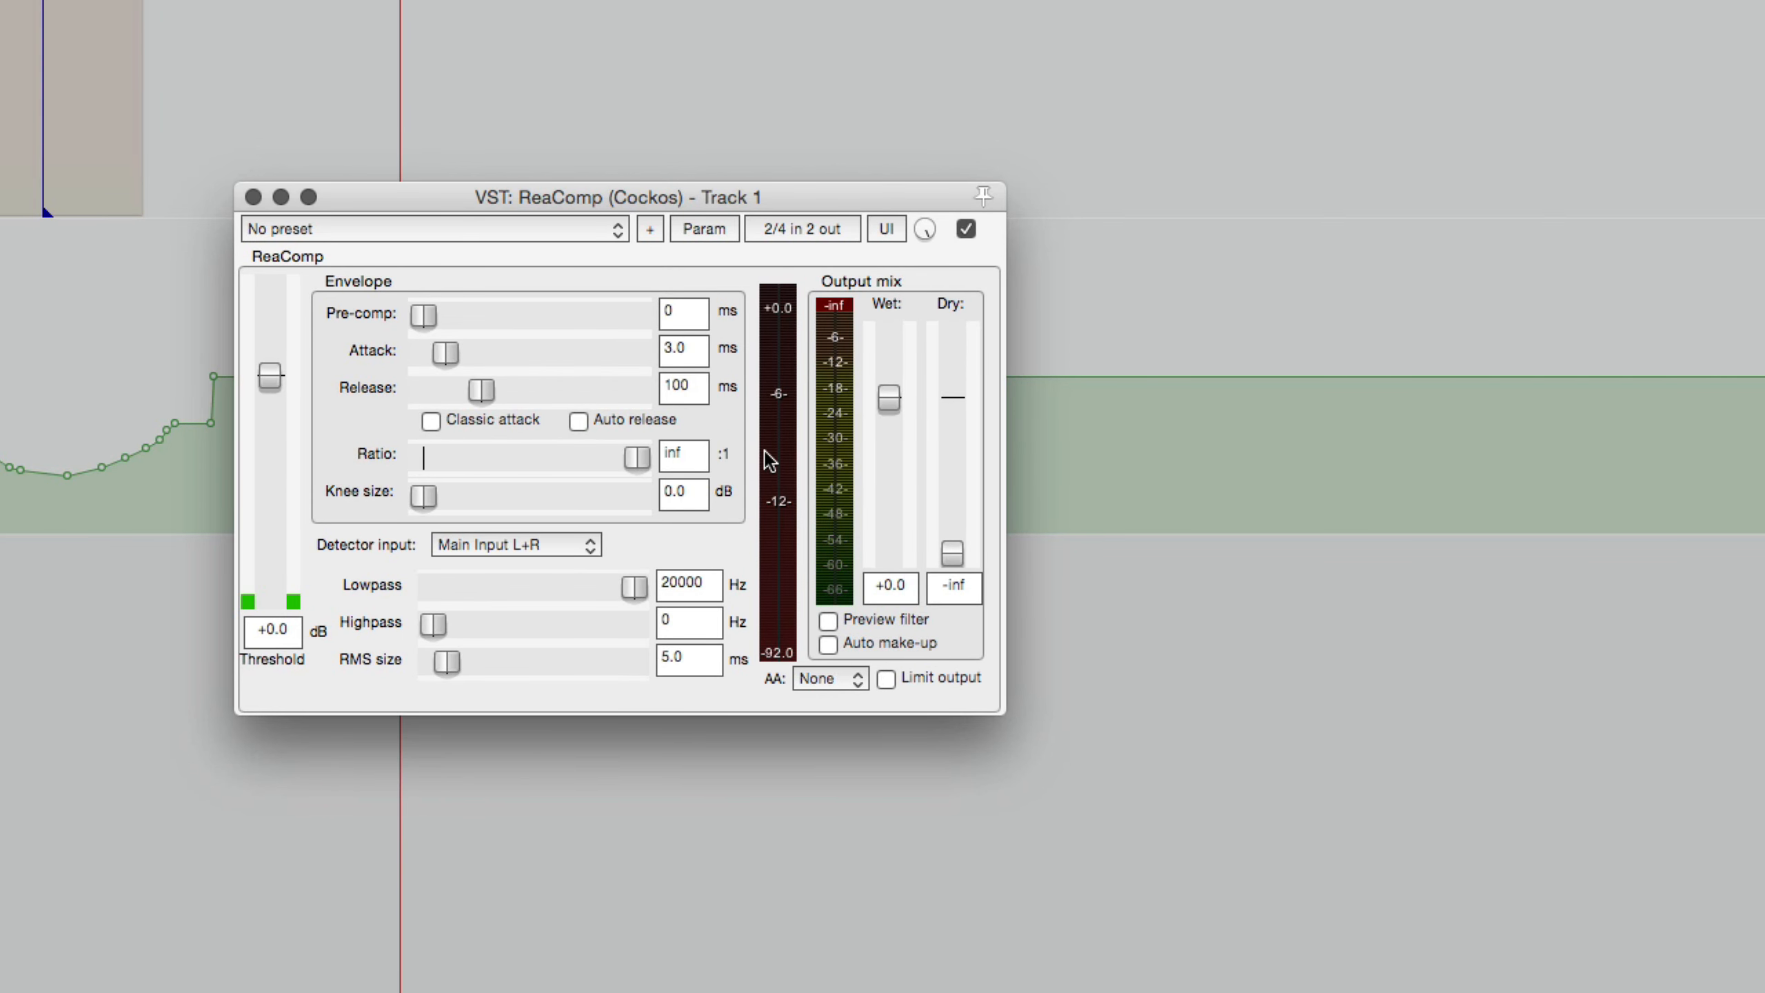
{"action": "left_click_drag", "start_coordinate": [270, 376], "coordinate": [271, 776]}
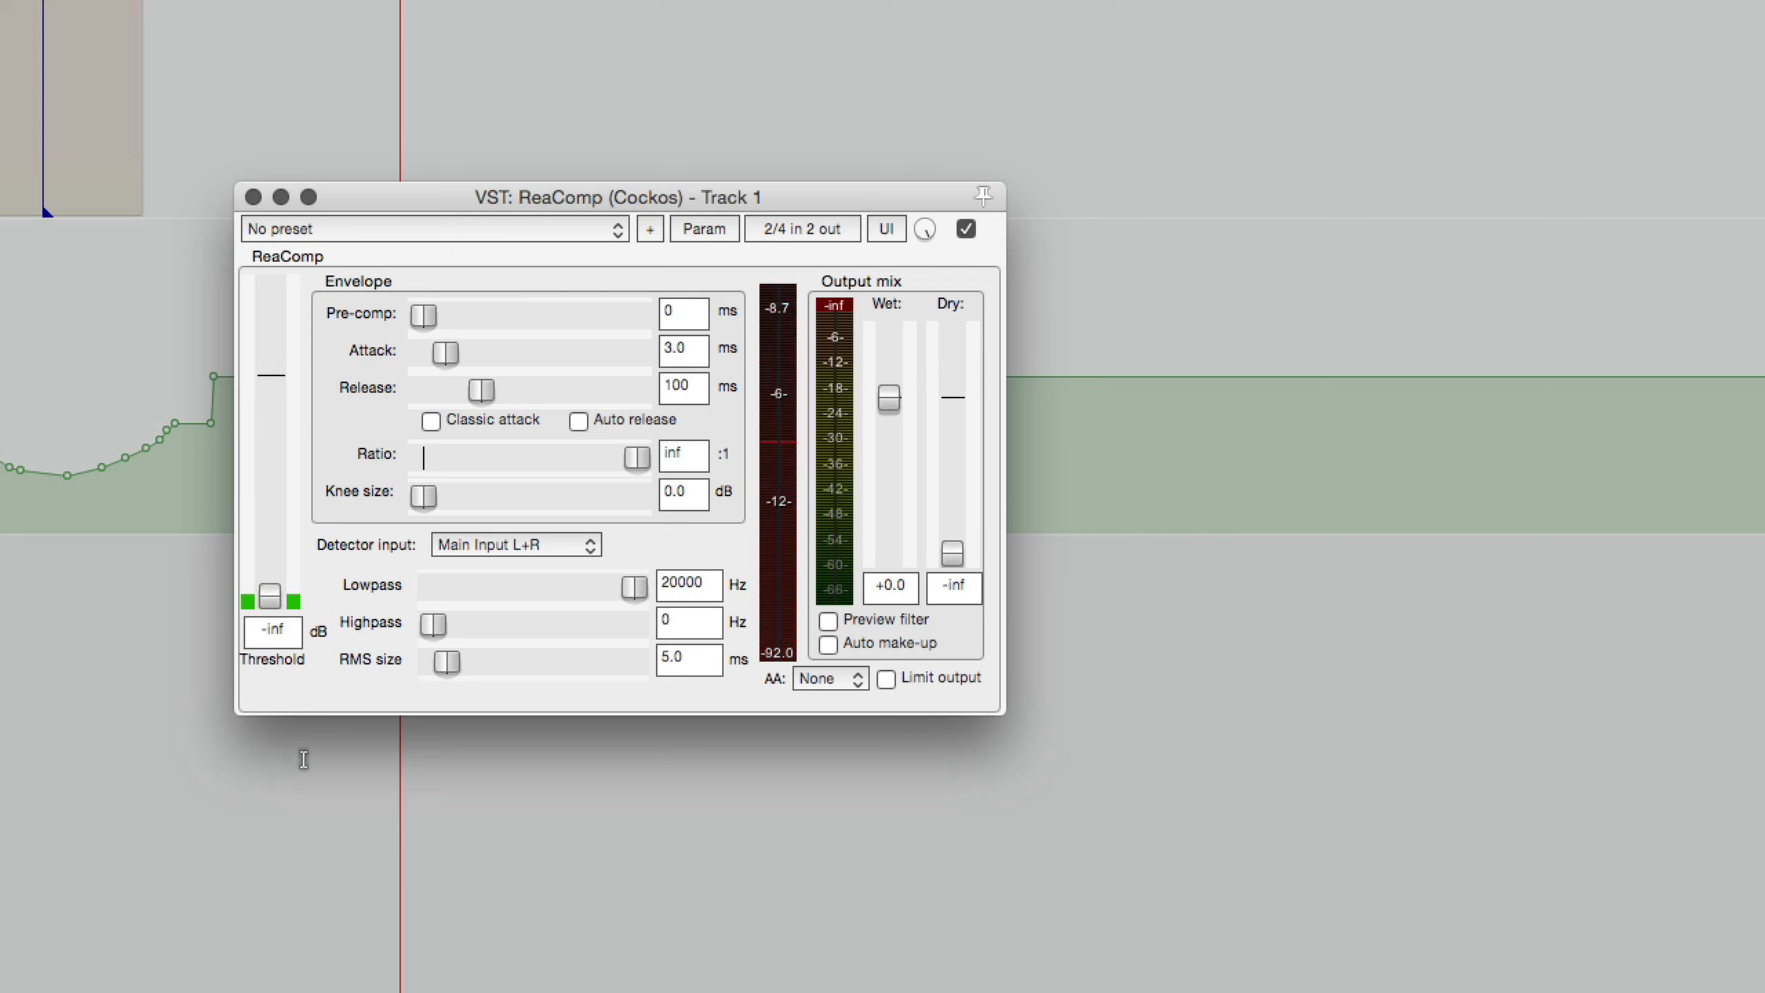
{"action": "left_click", "coordinate": [907, 641]}
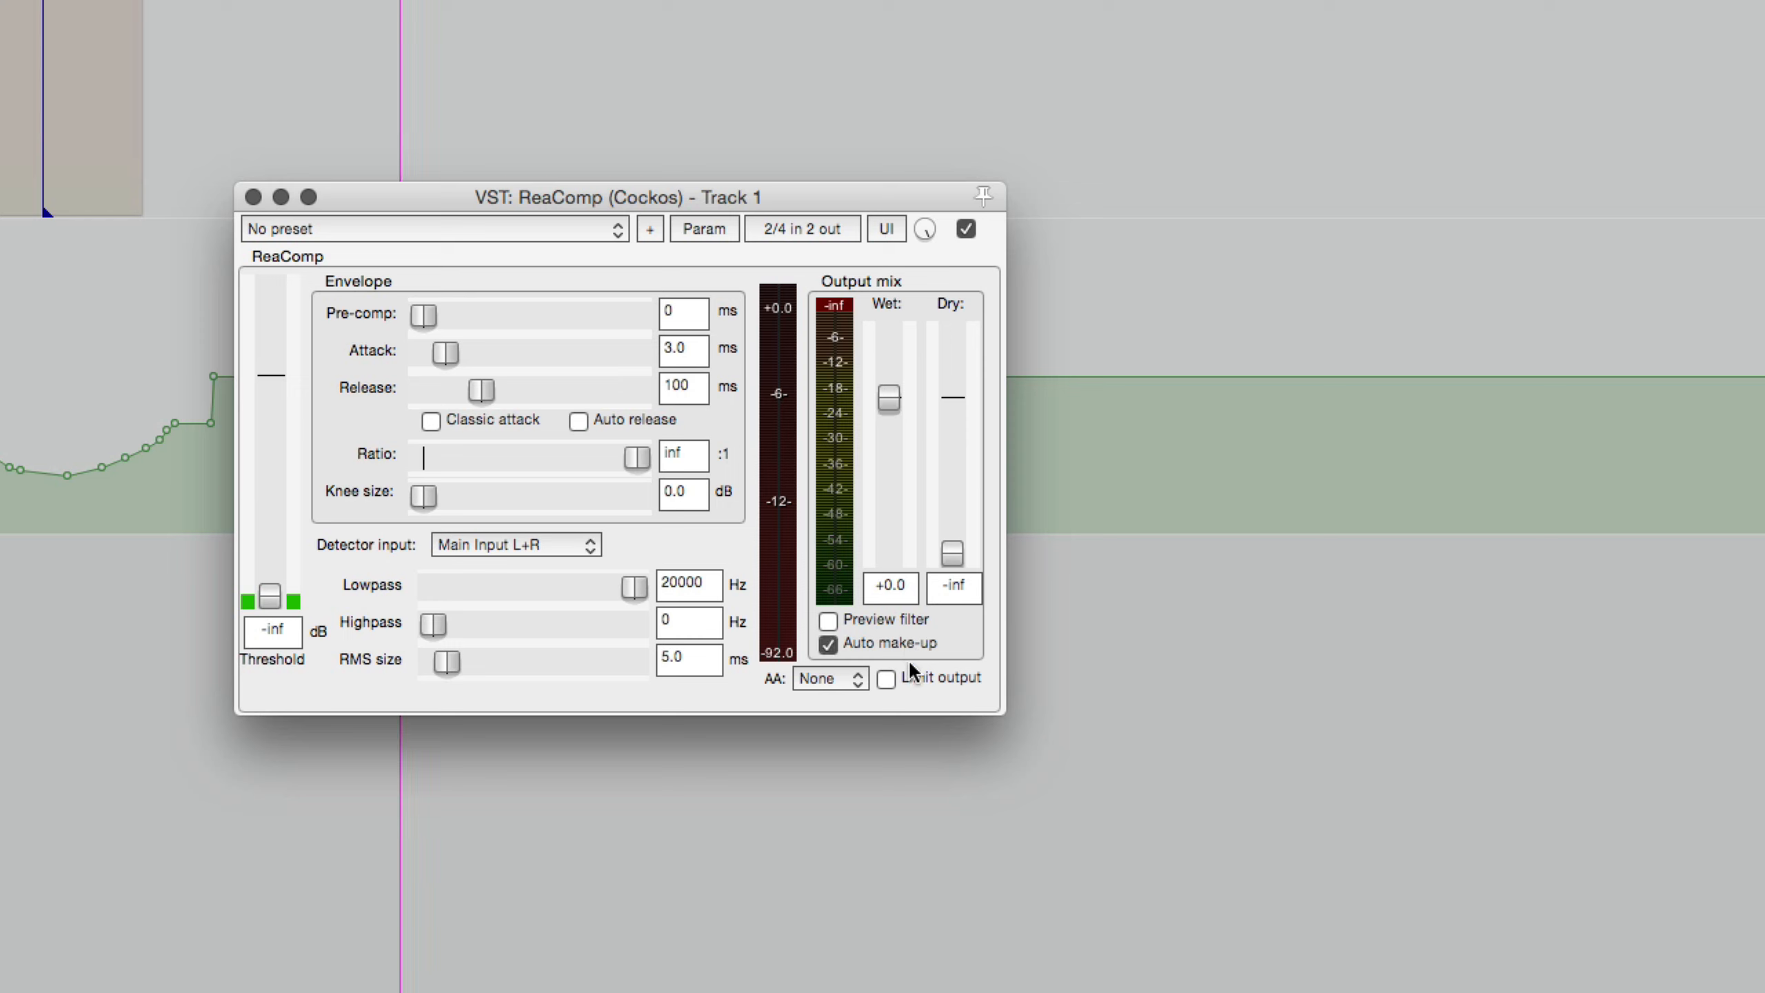
{"action": "left_click", "coordinate": [897, 640]}
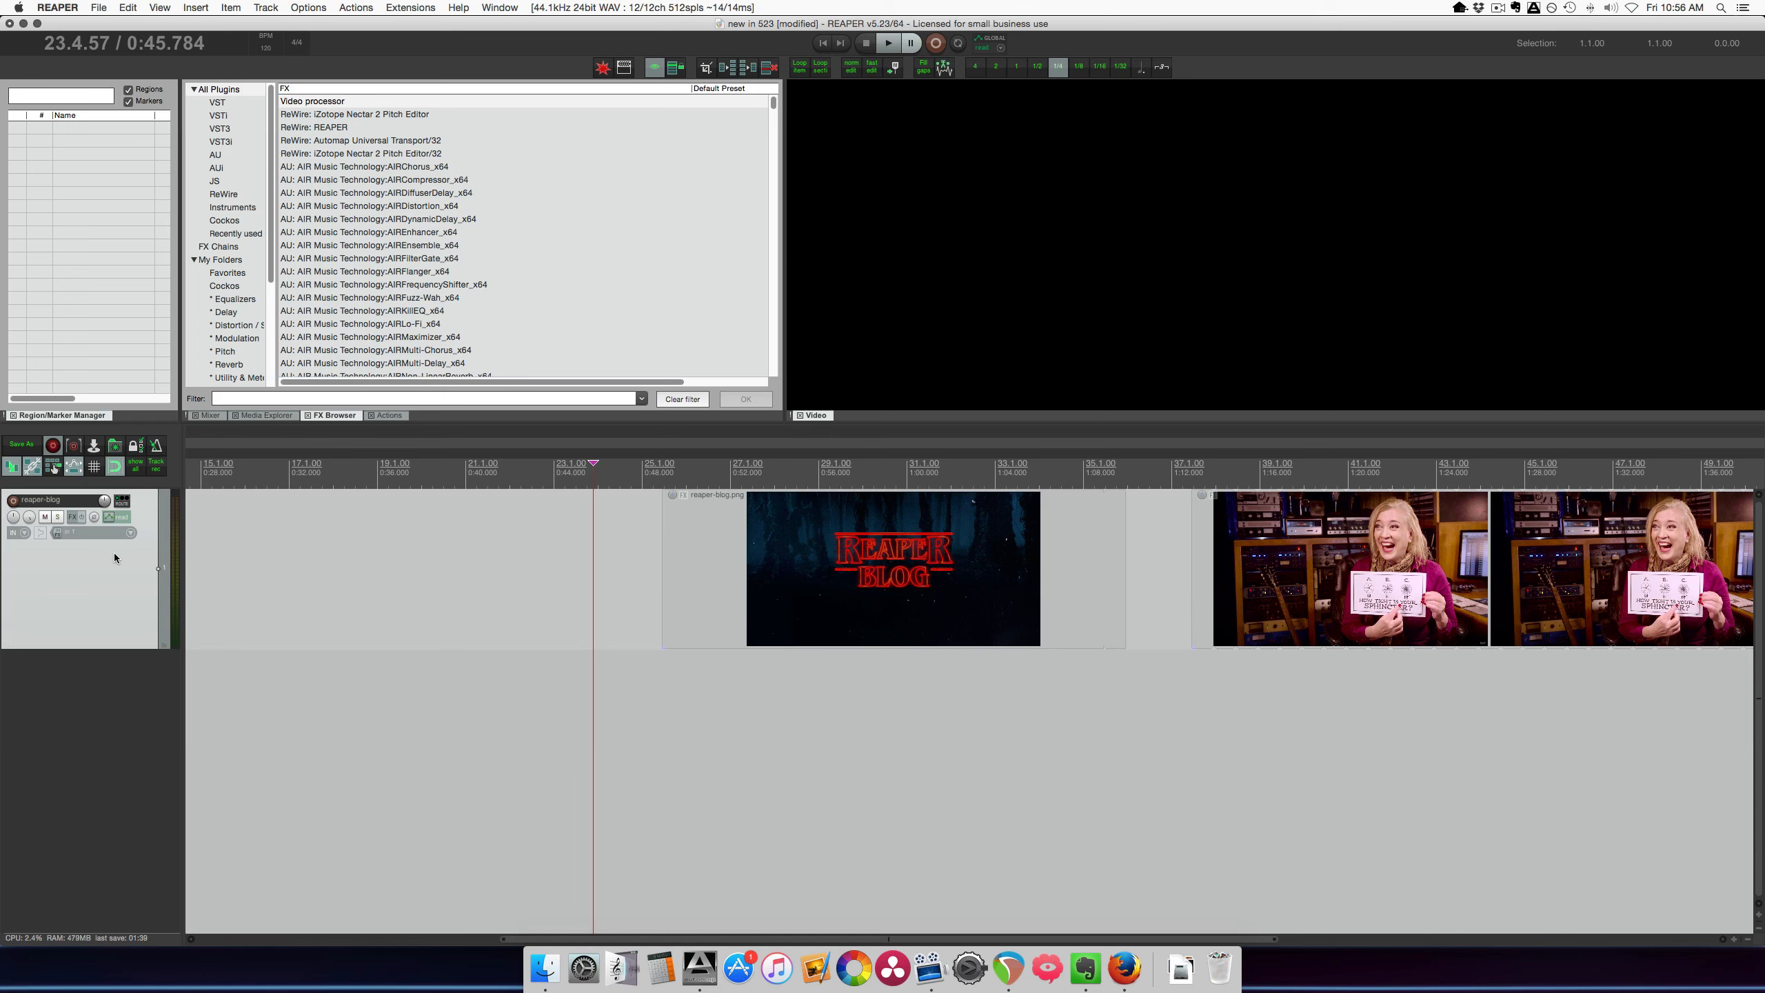
Move the photo item earlier to overlap the end of the reaper-blog.png item, and briefly play just before the crossfade.
{"action": "left_click_drag", "start_coordinate": [1286, 547], "coordinate": [1186, 547]}
{"action": "left_click", "coordinate": [1059, 473]}
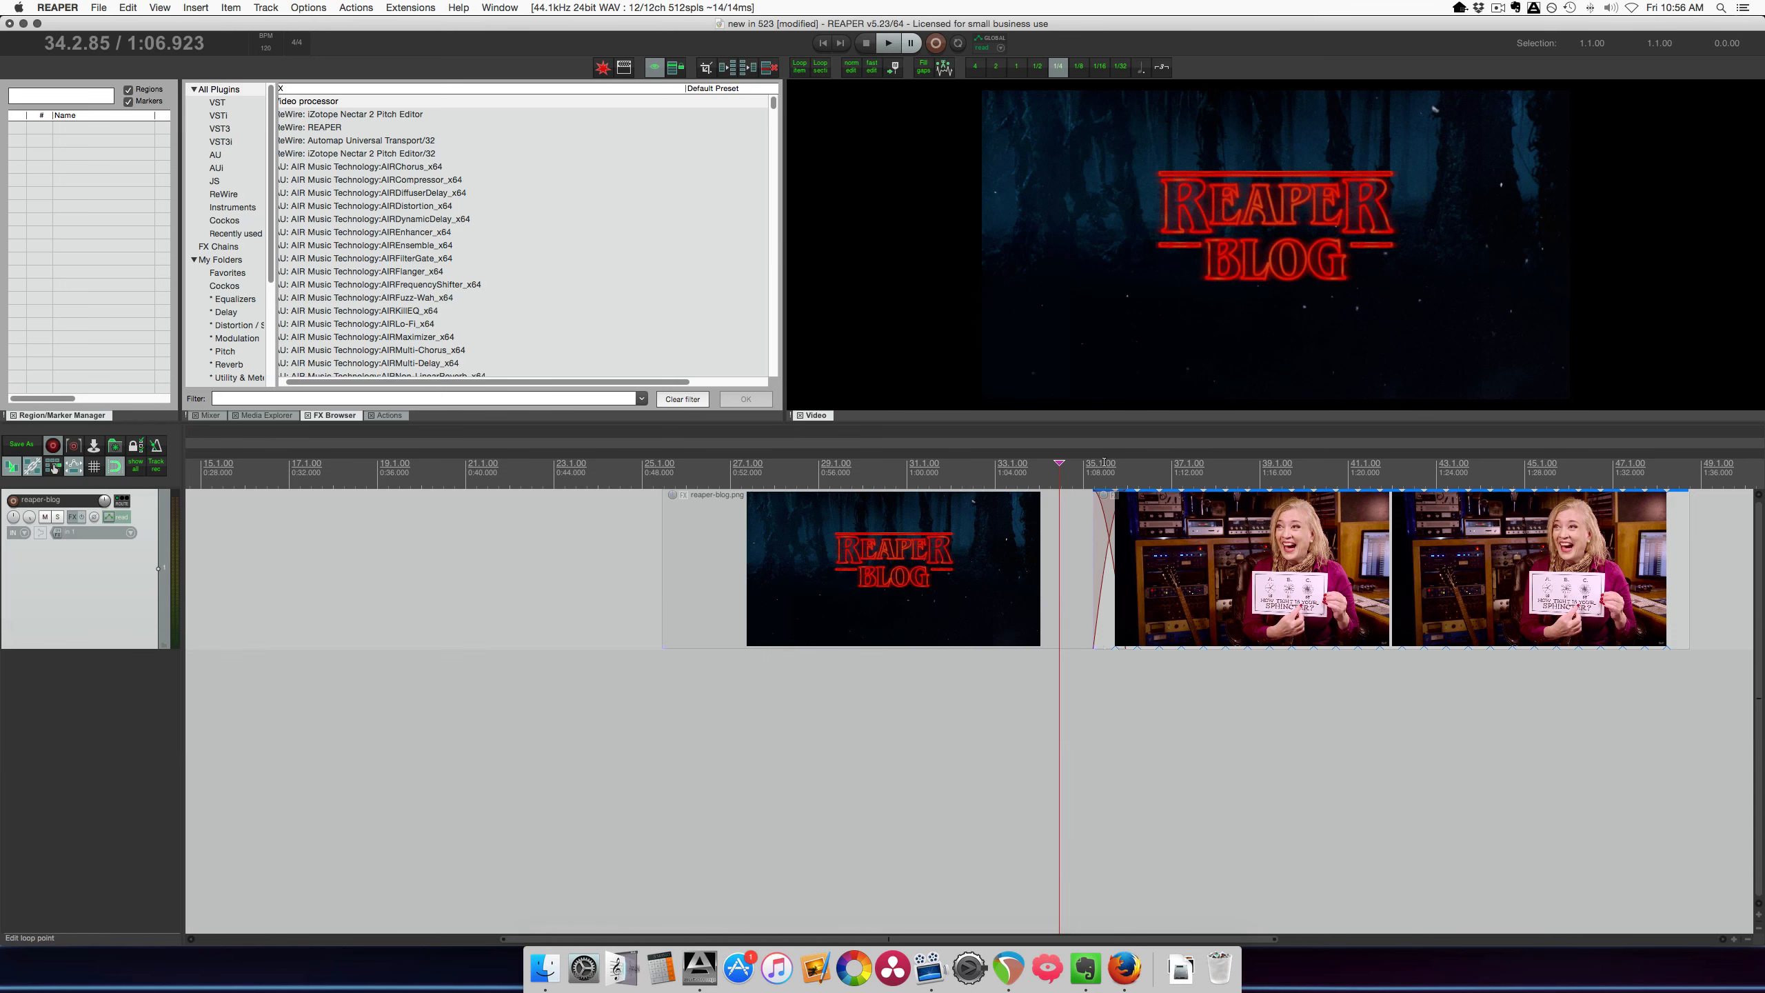
{"action": "left_click", "coordinate": [1075, 469]}
{"action": "key", "text": "space"}
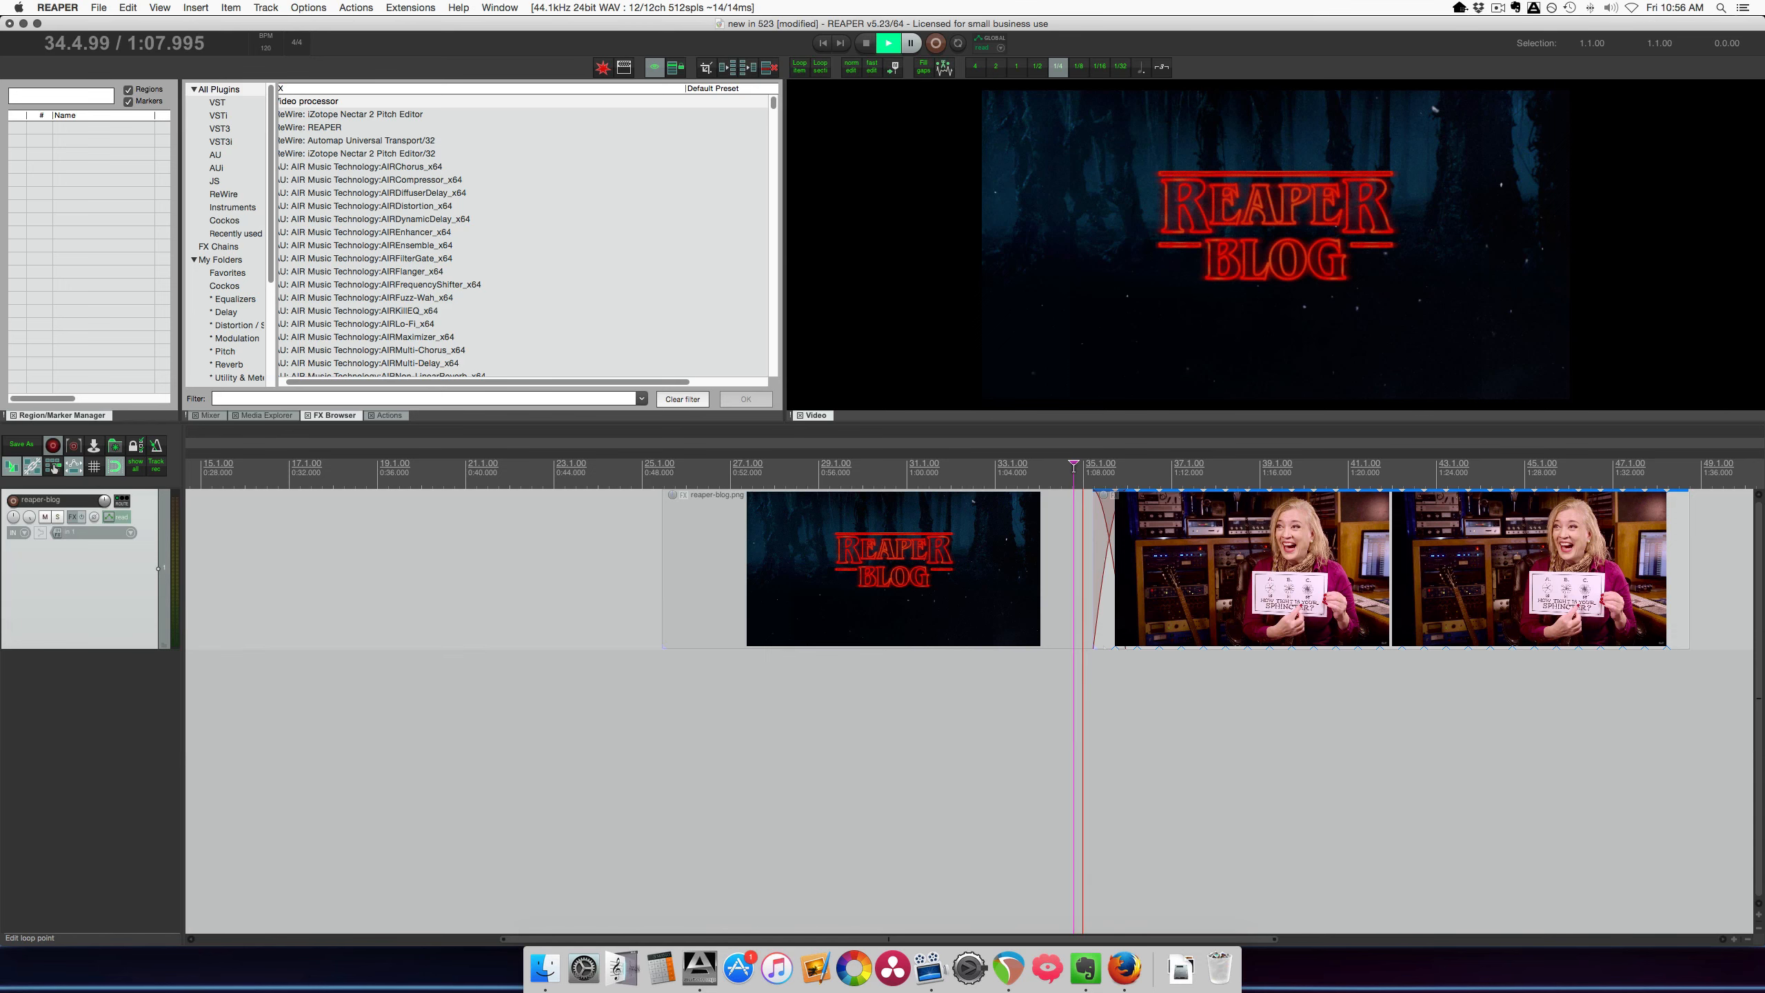
{"action": "key", "text": "space"}
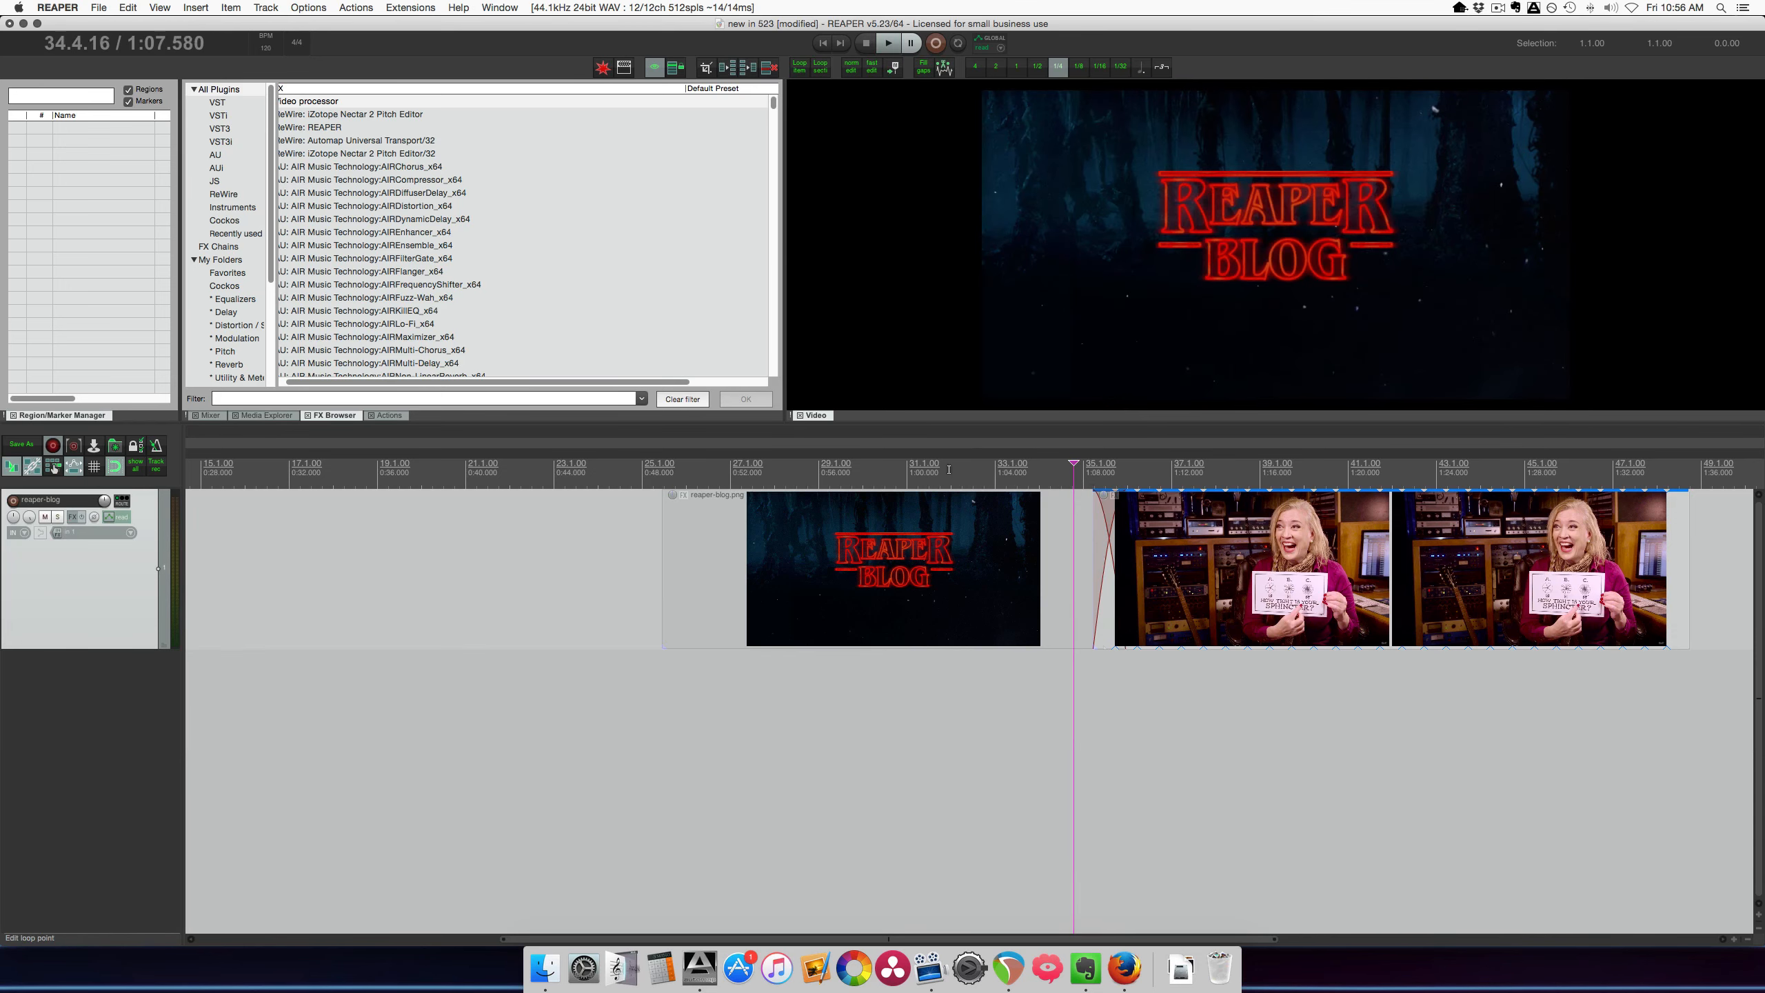
Load the "Item fades affect video" preset in the reaper-blog track's video processor and preview the crossfade.
{"action": "left_click", "coordinate": [105, 714]}
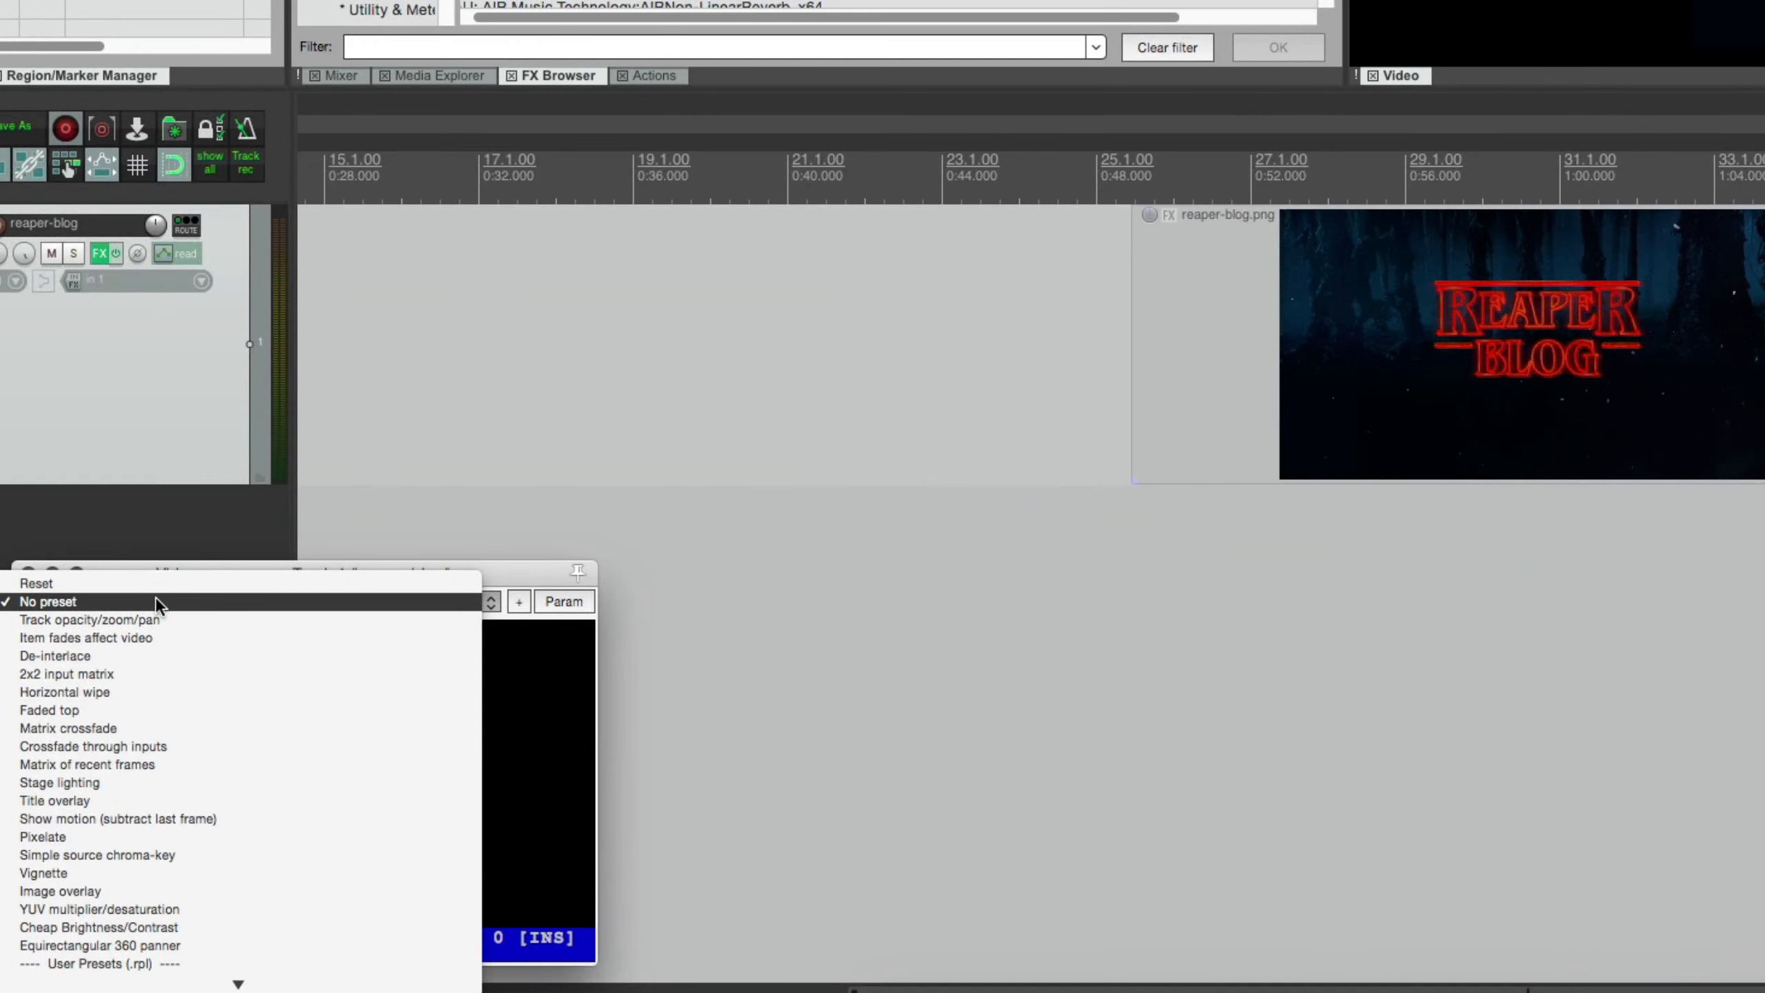
{"action": "left_click", "coordinate": [168, 638]}
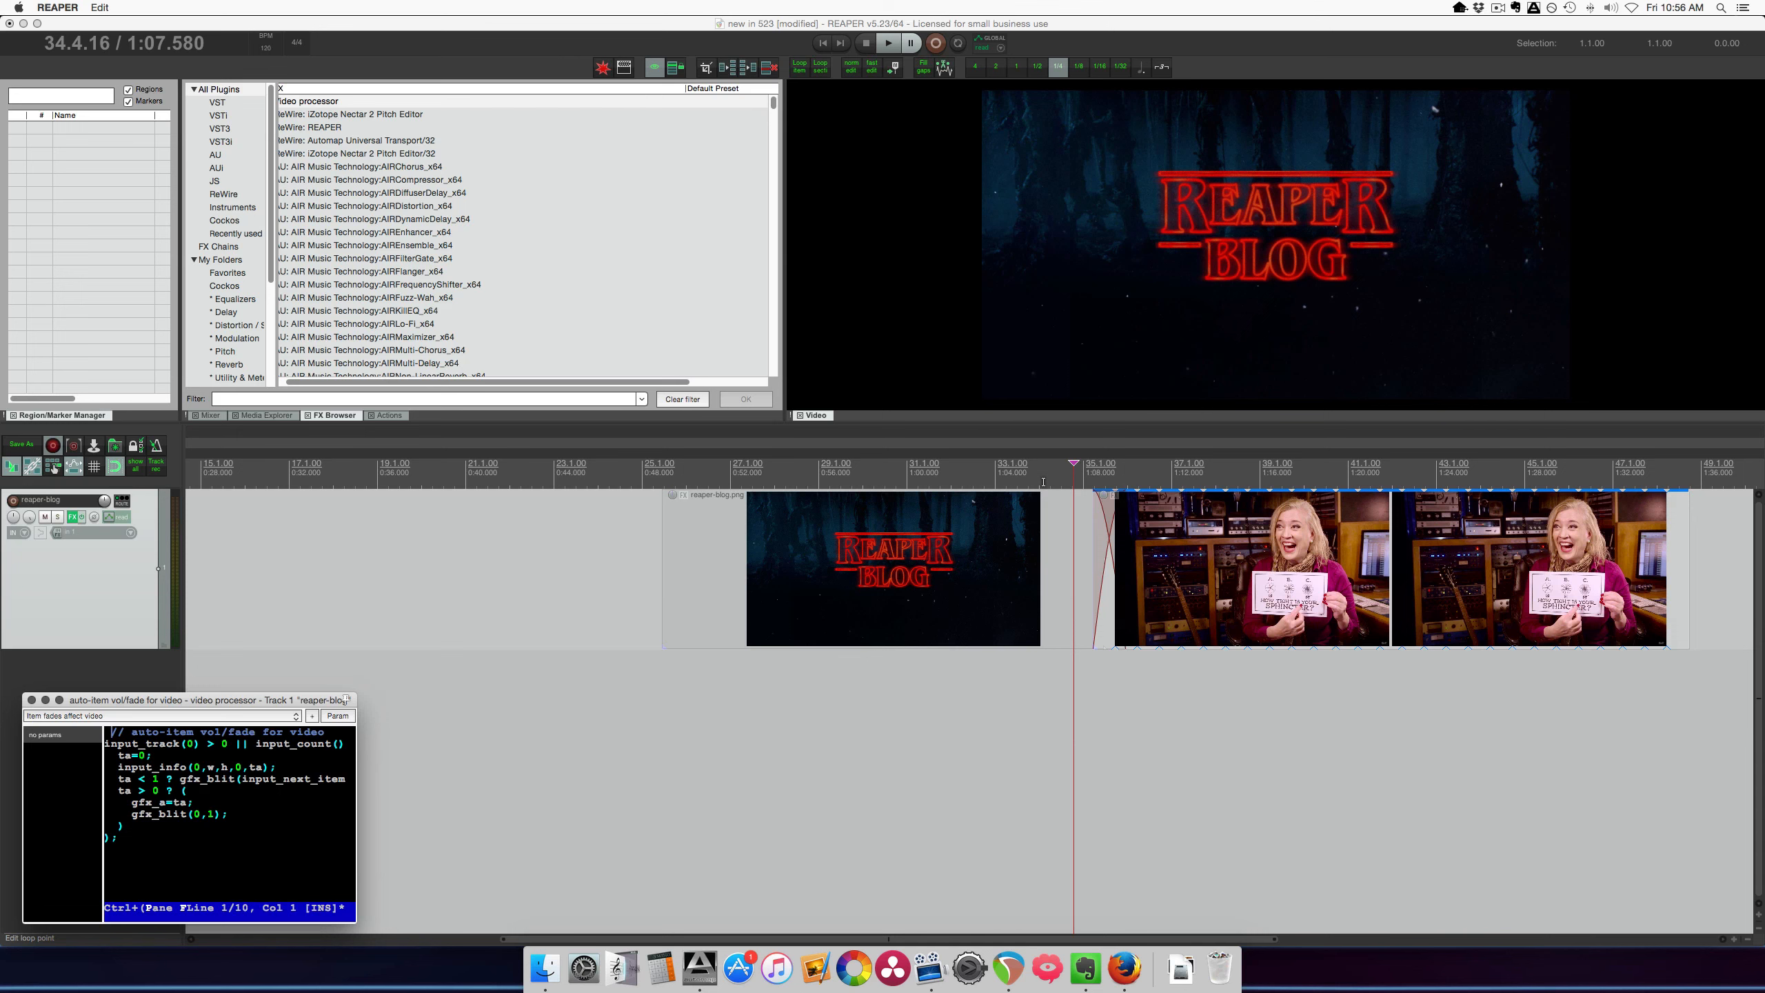
{"action": "left_click", "coordinate": [1043, 482]}
{"action": "key", "text": "space"}
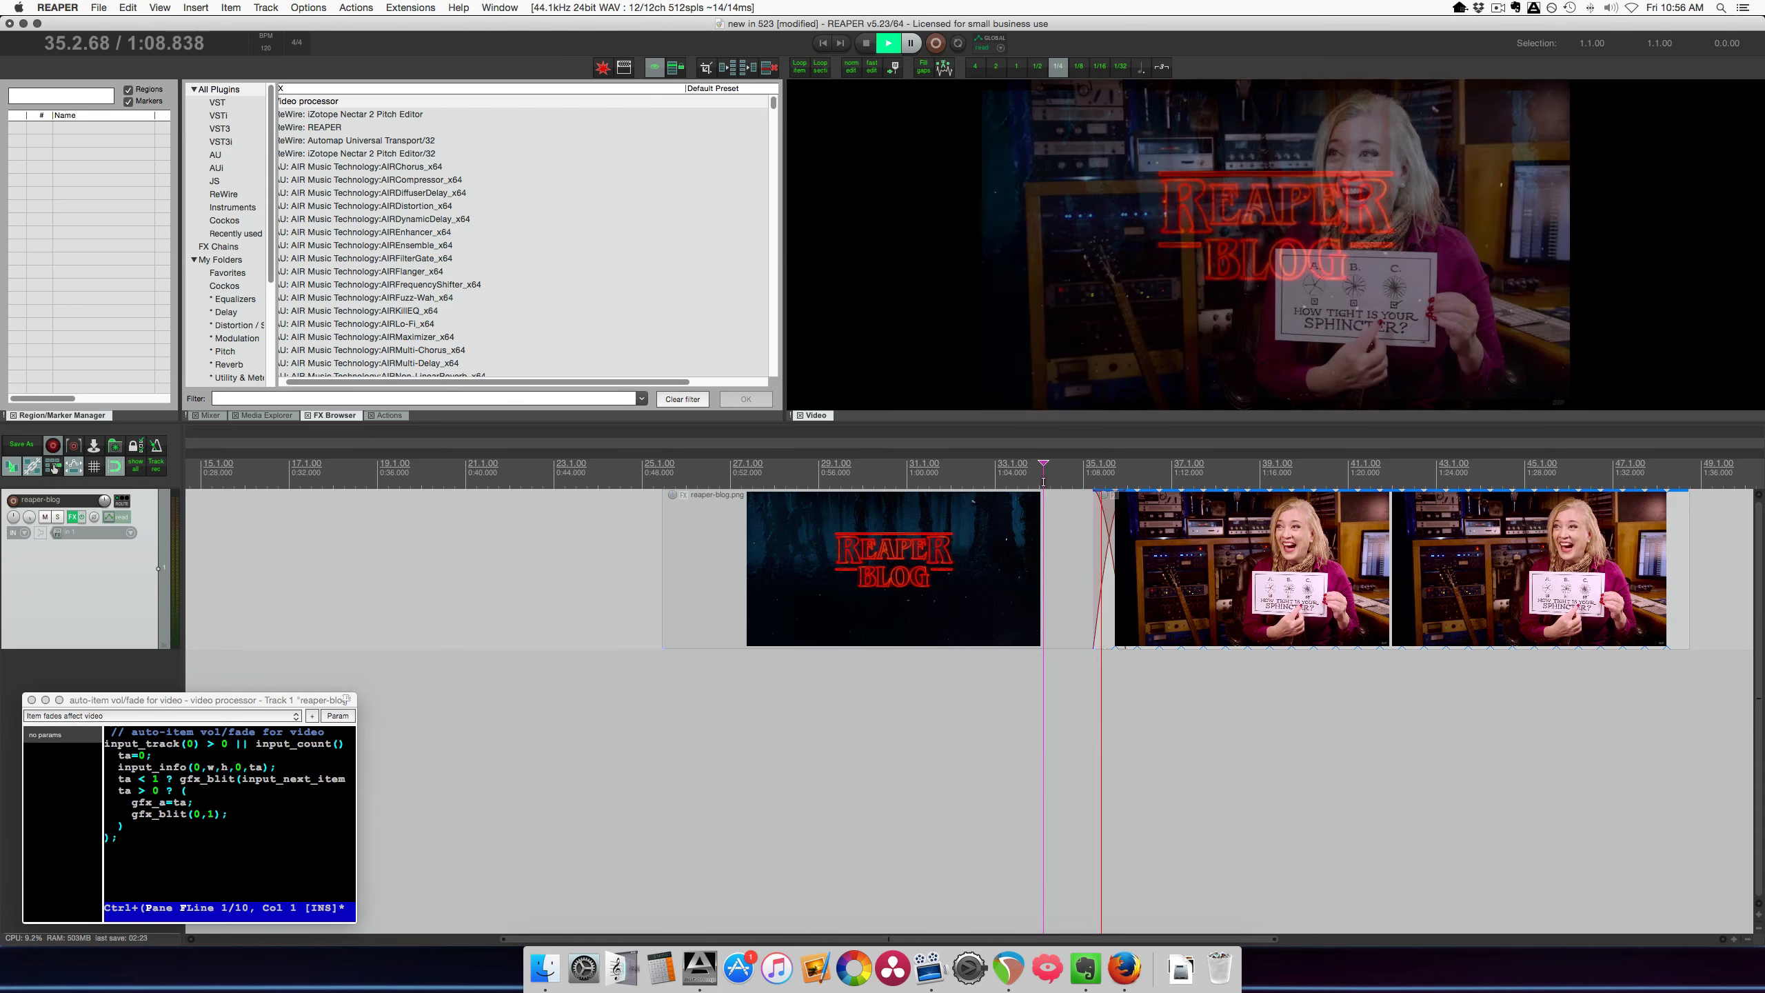
{"action": "key", "text": "space"}
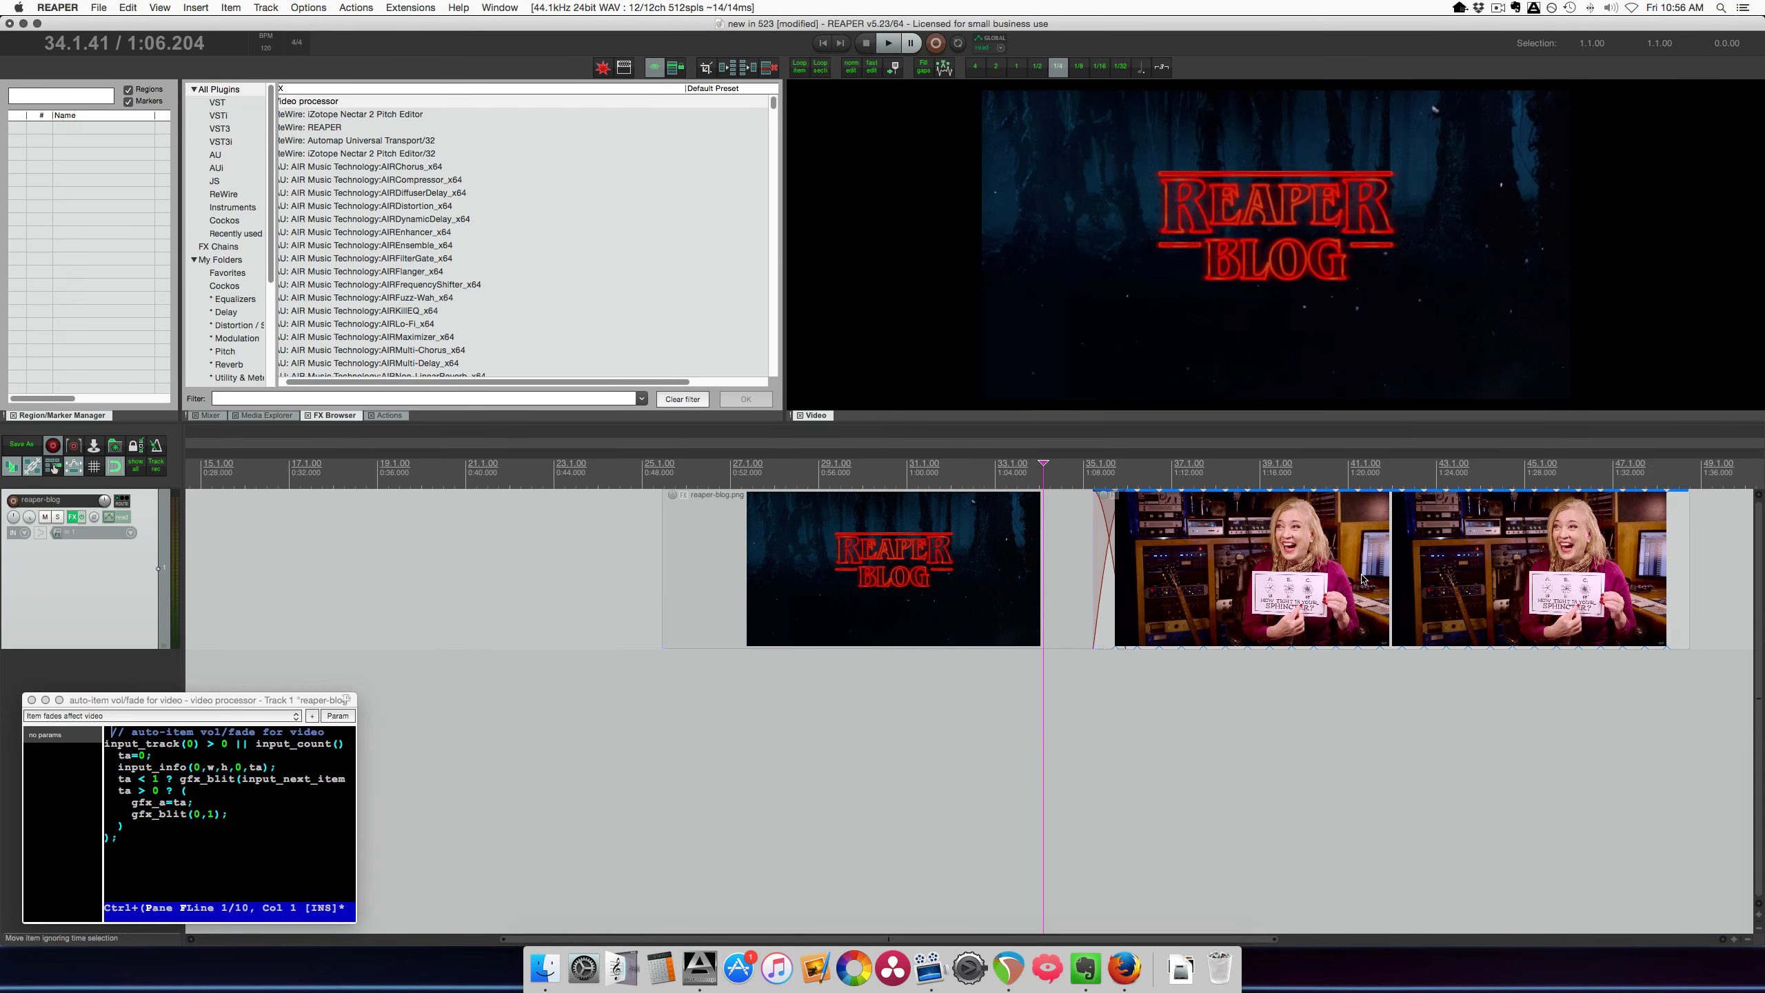
Move the photo item further over the reaper-blog.png item to lengthen the crossfade, and play through it.
{"action": "left_click_drag", "start_coordinate": [1356, 578], "coordinate": [1275, 578]}
{"action": "left_click", "coordinate": [982, 476]}
{"action": "key", "text": "space"}
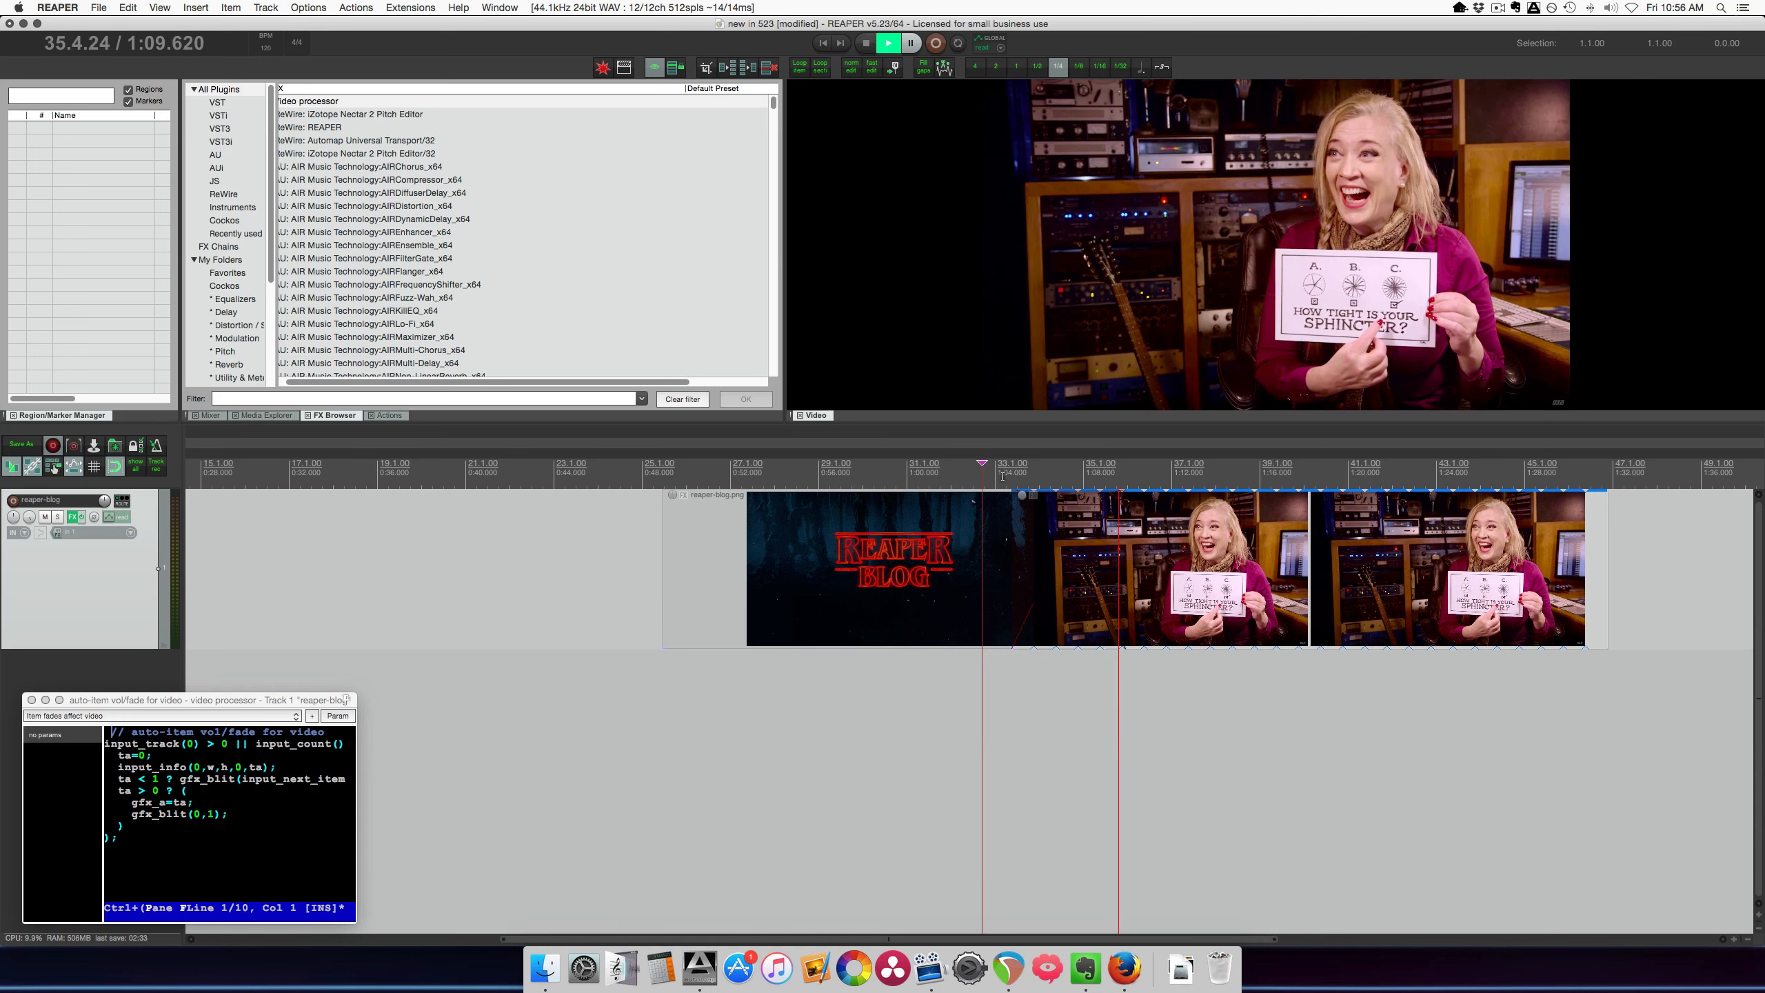
{"action": "key", "text": "space"}
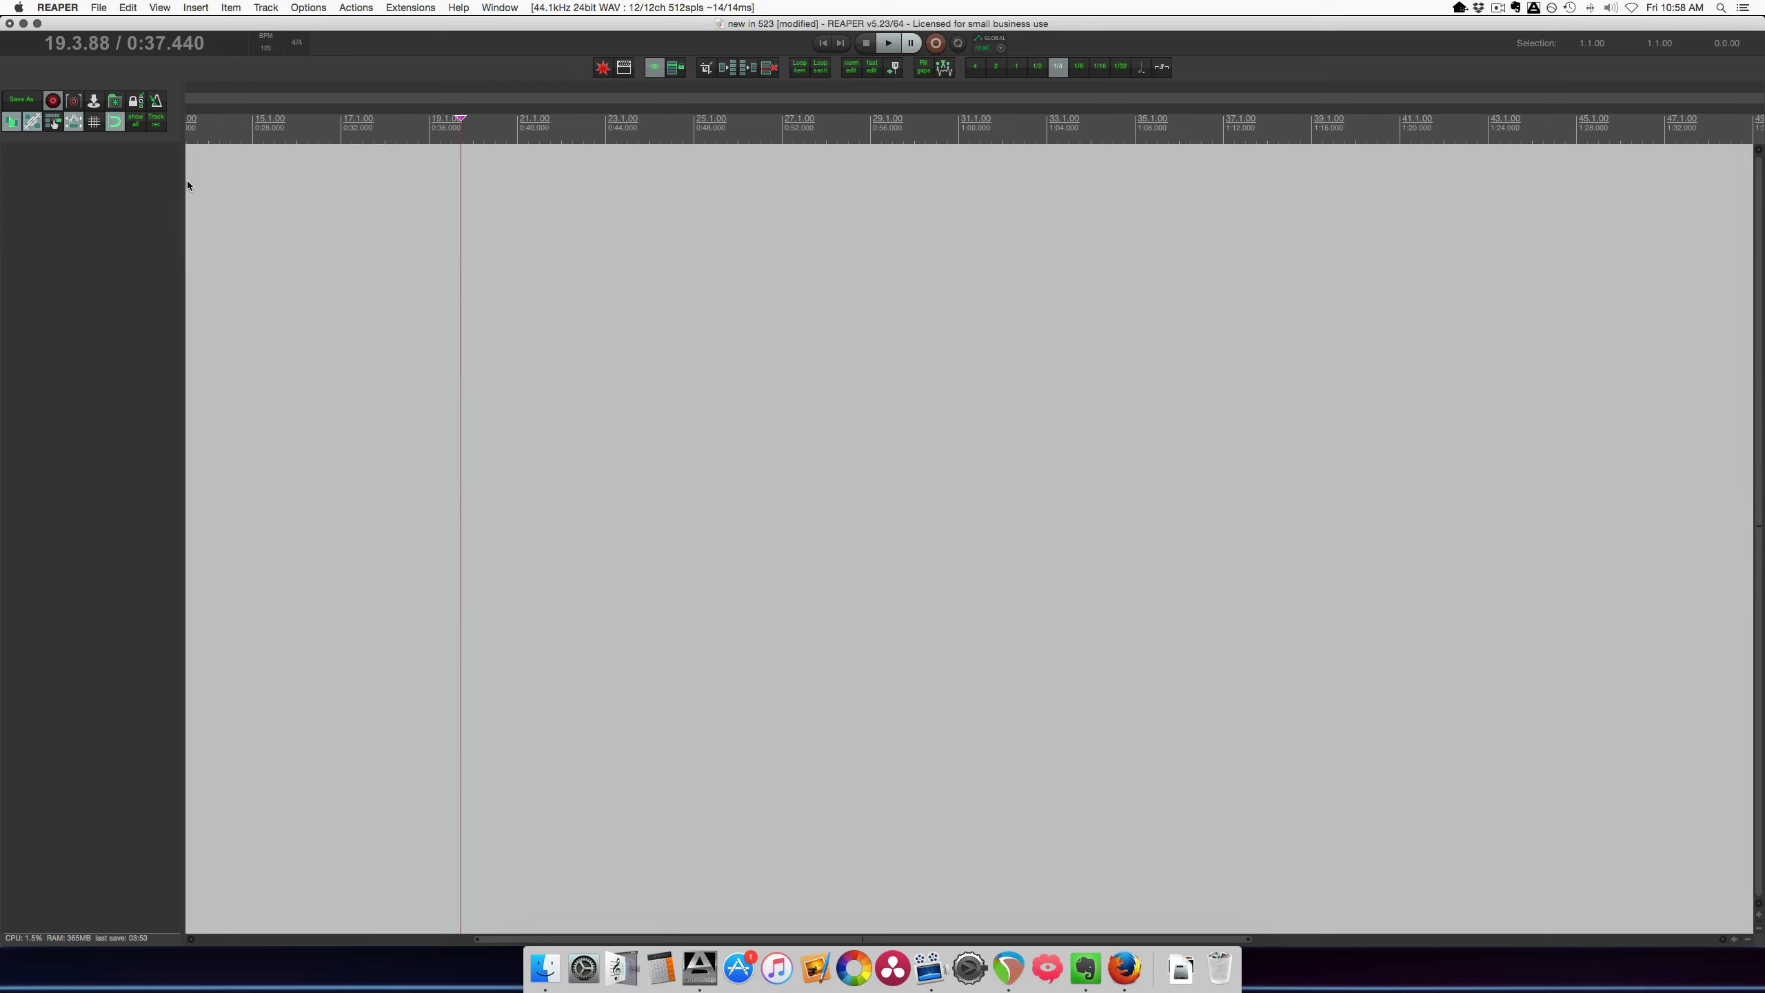
Open the program's help options.
{"action": "left_click", "coordinate": [458, 7]}
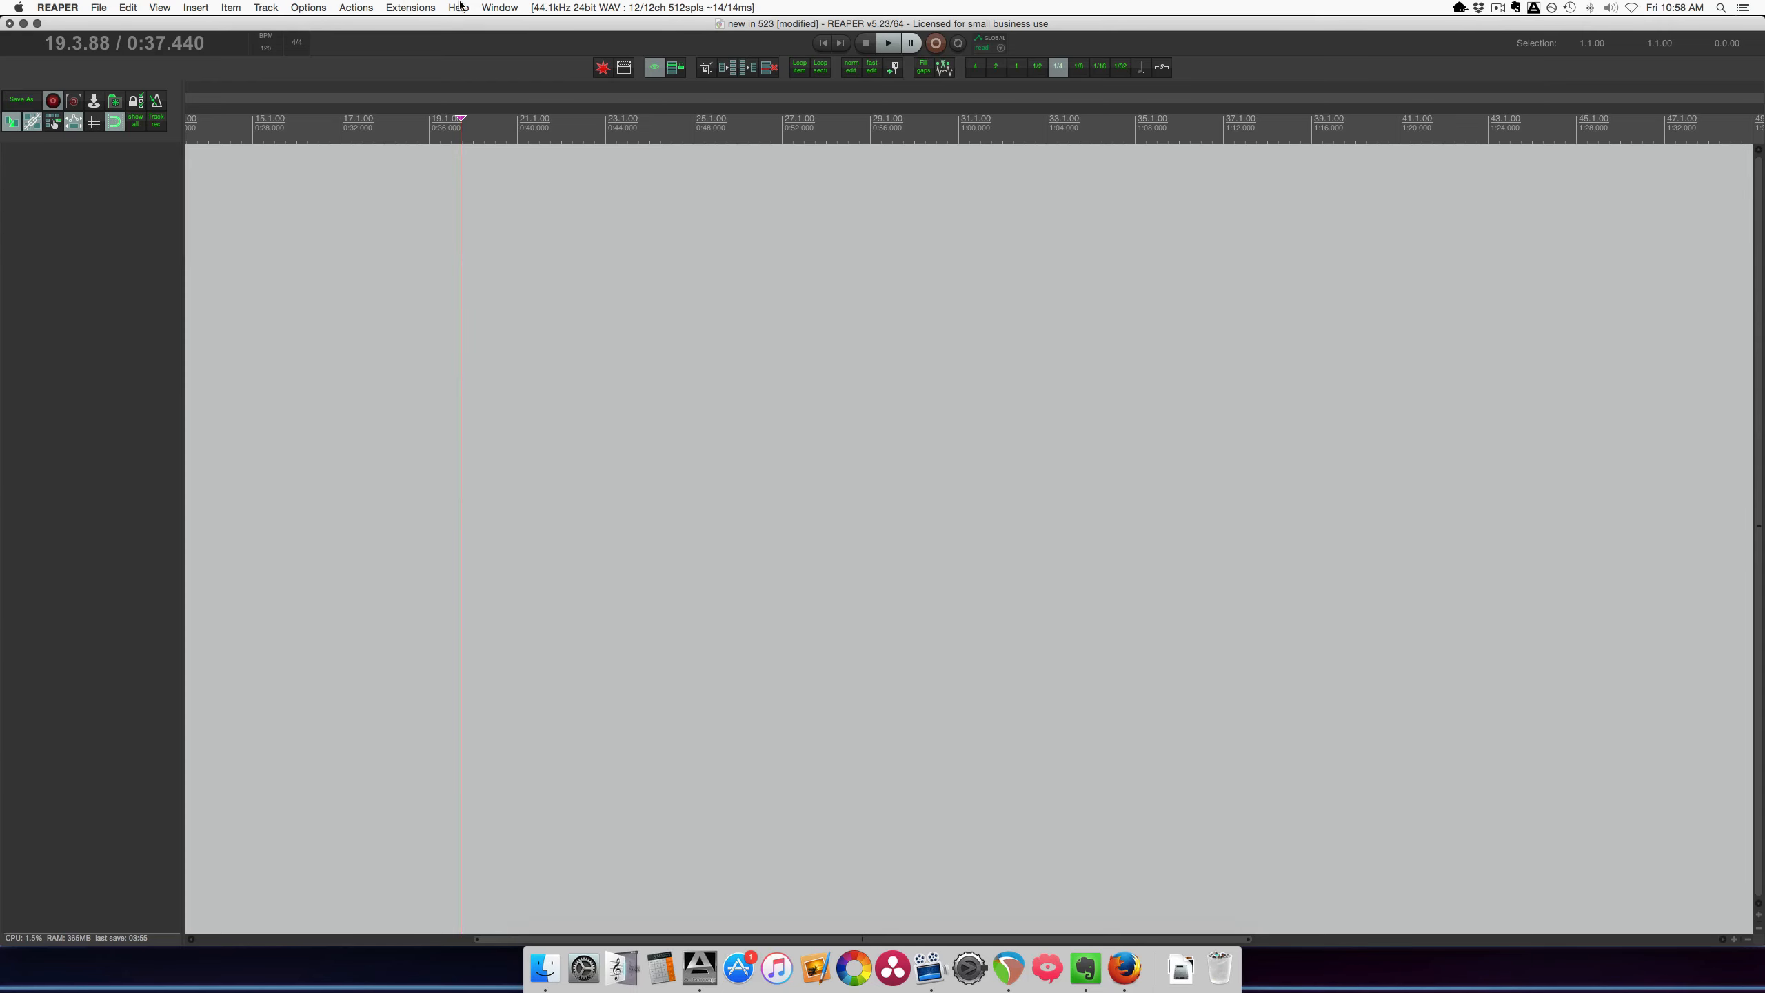